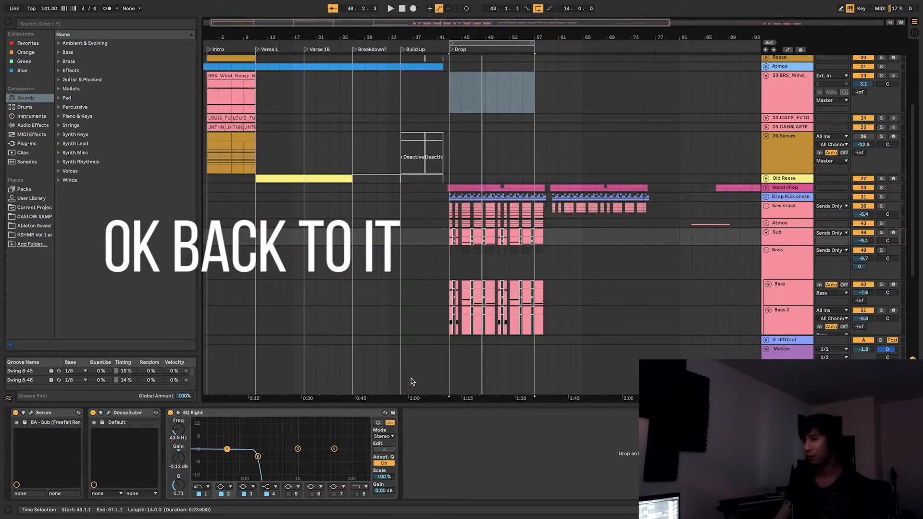
Examine the layers in the Drop arrangement, from the saw stack and atmos tracks to the basses, ambience and arp.
{"action": "scroll", "coordinate": [460, 336], "scroll_direction": "down", "scroll_amount": 3}
{"action": "scroll", "coordinate": [460, 336], "scroll_direction": "down", "scroll_amount": 7}
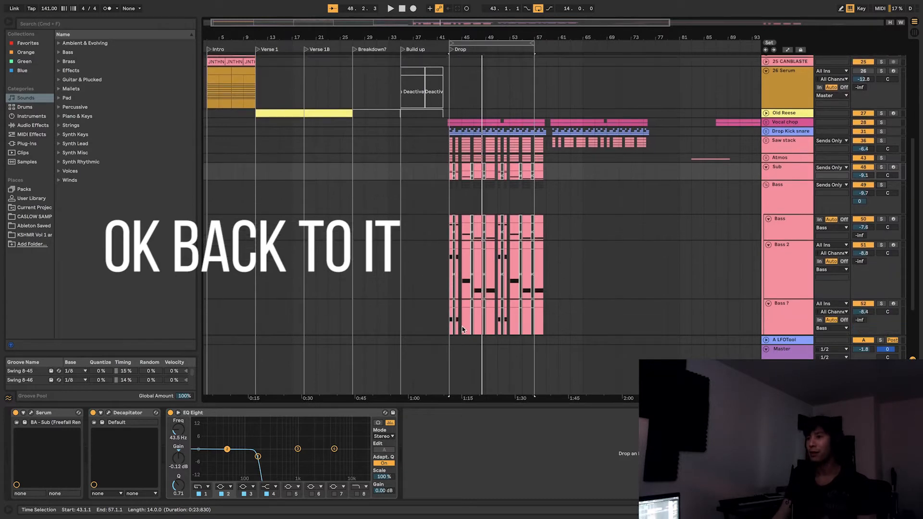
{"action": "scroll", "coordinate": [464, 305], "scroll_direction": "up", "scroll_amount": 3}
{"action": "scroll", "coordinate": [464, 303], "scroll_direction": "down", "scroll_amount": 3}
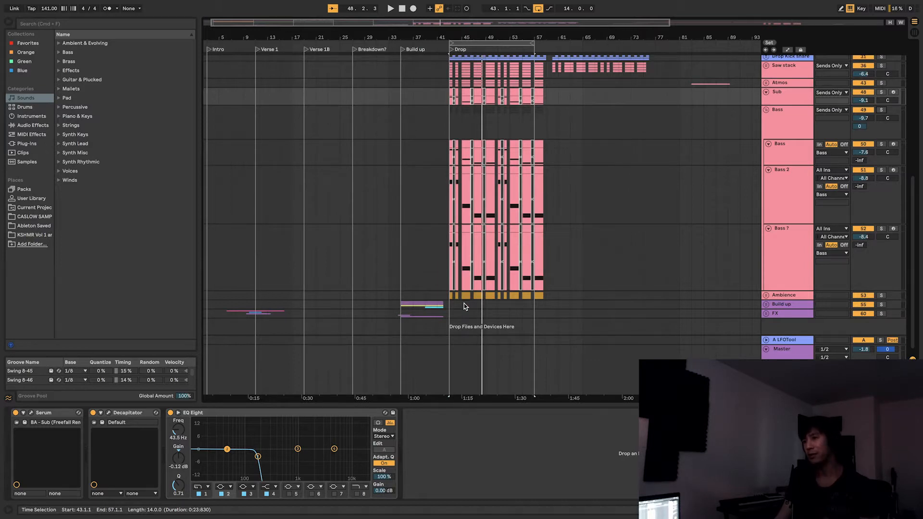
{"action": "scroll", "coordinate": [466, 294], "scroll_direction": "up", "scroll_amount": 2}
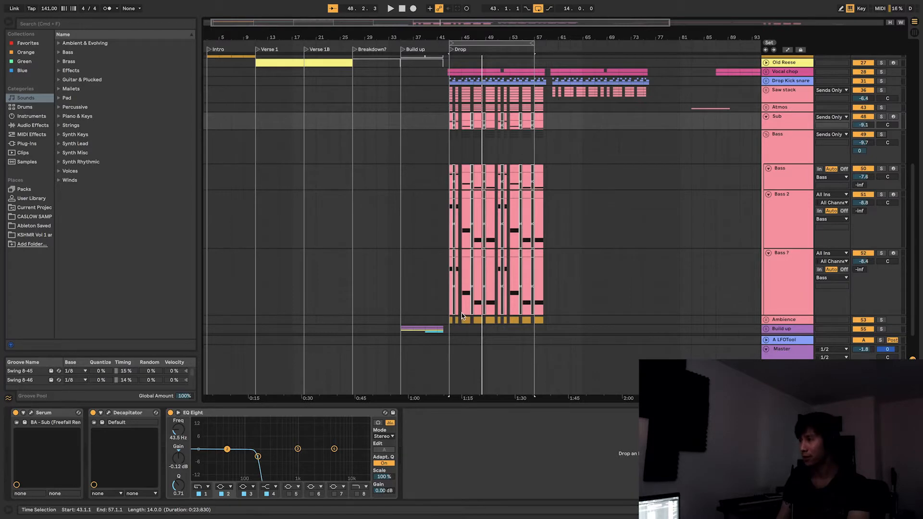
{"action": "scroll", "coordinate": [462, 313], "scroll_direction": "down", "scroll_amount": 2}
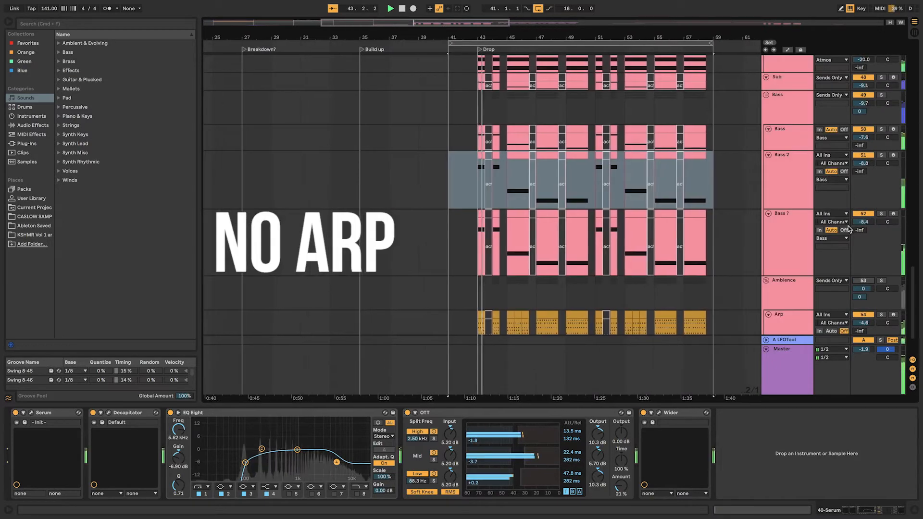
{"action": "scroll", "coordinate": [645, 206], "scroll_direction": "up", "scroll_amount": 2}
{"action": "scroll", "coordinate": [644, 206], "scroll_direction": "up", "scroll_amount": 10}
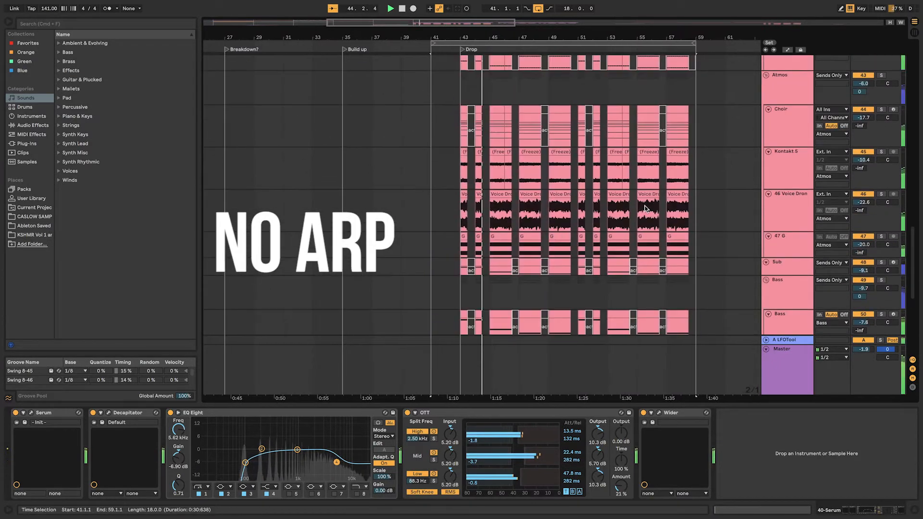
{"action": "scroll", "coordinate": [645, 206], "scroll_direction": "up", "scroll_amount": 7}
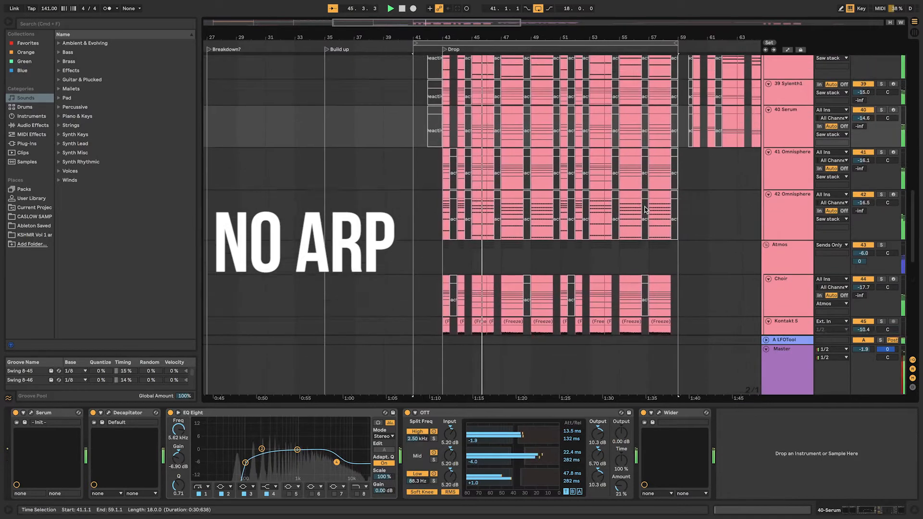
{"action": "scroll", "coordinate": [645, 207], "scroll_direction": "up", "scroll_amount": 2}
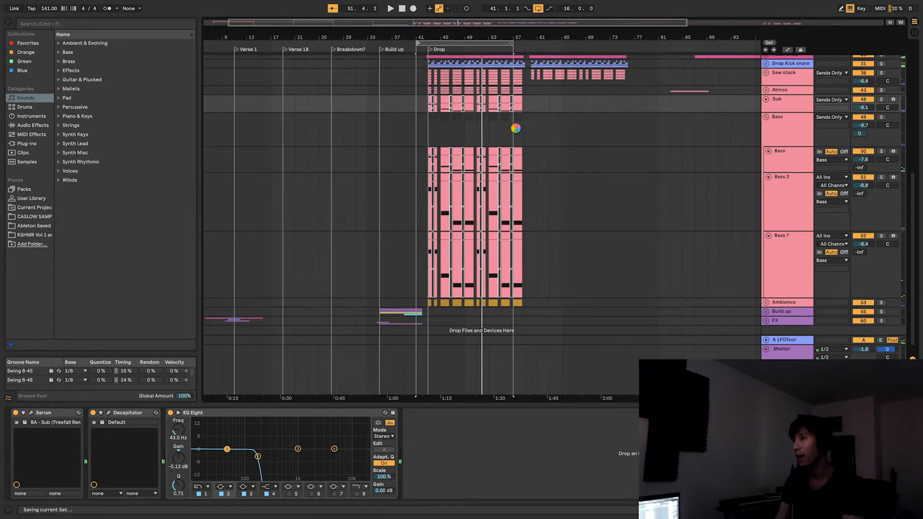
Show the effect chains of the Saw stack group and the LFOTool return track.
{"action": "scroll", "coordinate": [516, 128], "scroll_direction": "up", "scroll_amount": 5}
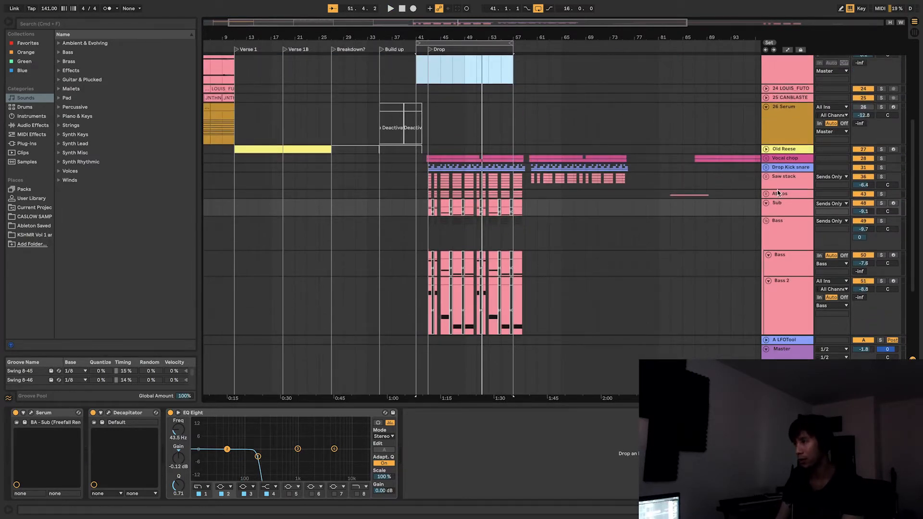
{"action": "left_click", "coordinate": [780, 188]}
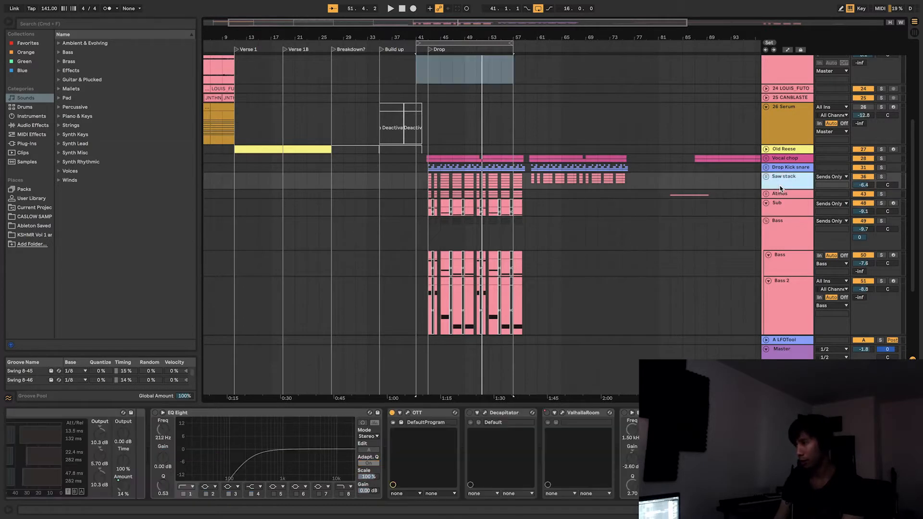
{"action": "scroll", "coordinate": [779, 202], "scroll_direction": "down", "scroll_amount": 1}
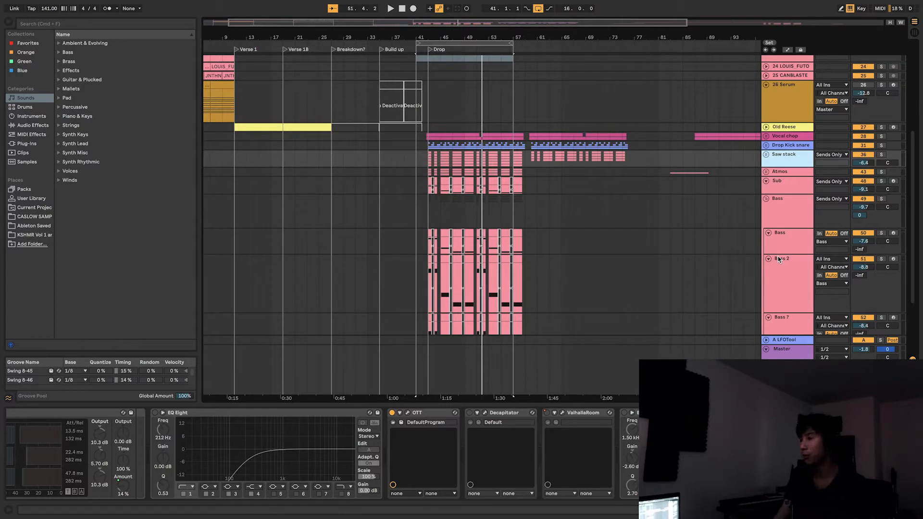
{"action": "left_click", "coordinate": [796, 340]}
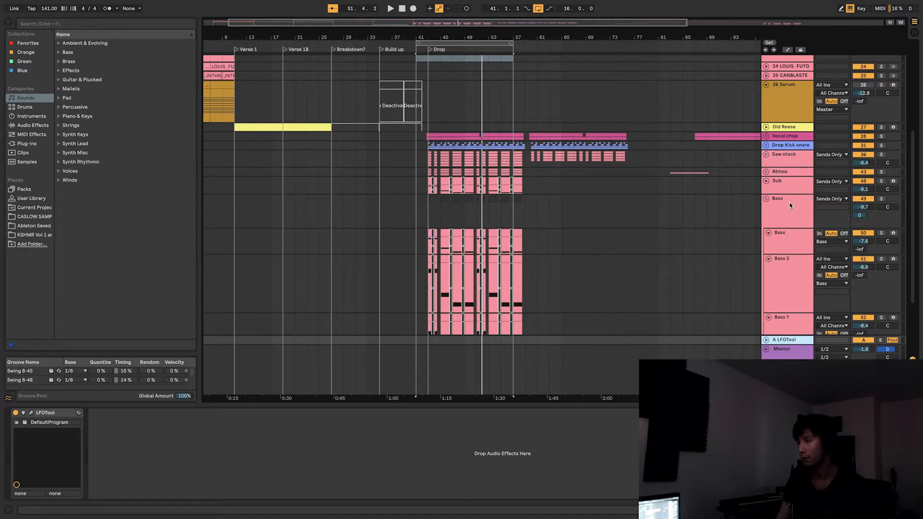
Unfold the Drop Kick snare group and show the Trigger track's External Instrument routing.
{"action": "left_click", "coordinate": [777, 148]}
{"action": "left_click", "coordinate": [767, 146]}
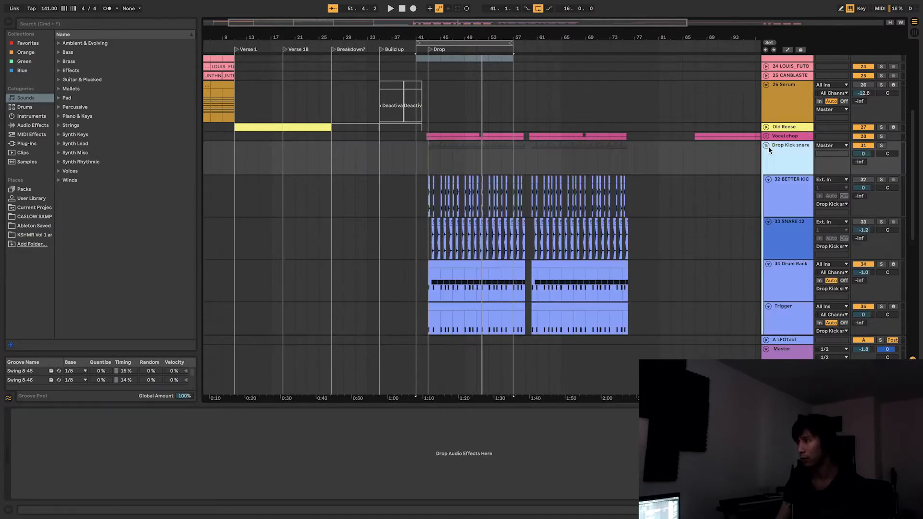
{"action": "scroll", "coordinate": [765, 193], "scroll_direction": "down", "scroll_amount": 2}
{"action": "left_click", "coordinate": [772, 267]}
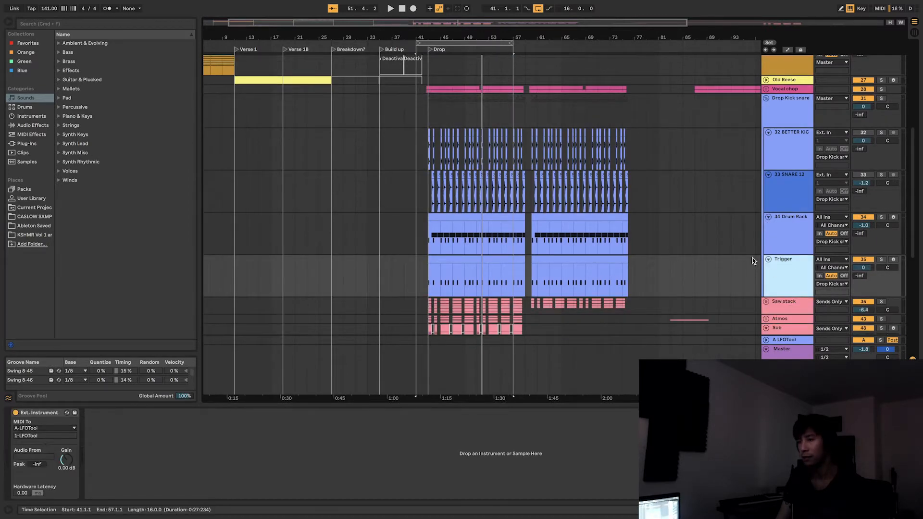
Open the OTT plug-in on the Saw stack group and inspect its settings.
{"action": "scroll", "coordinate": [752, 257], "scroll_direction": "down", "scroll_amount": 2}
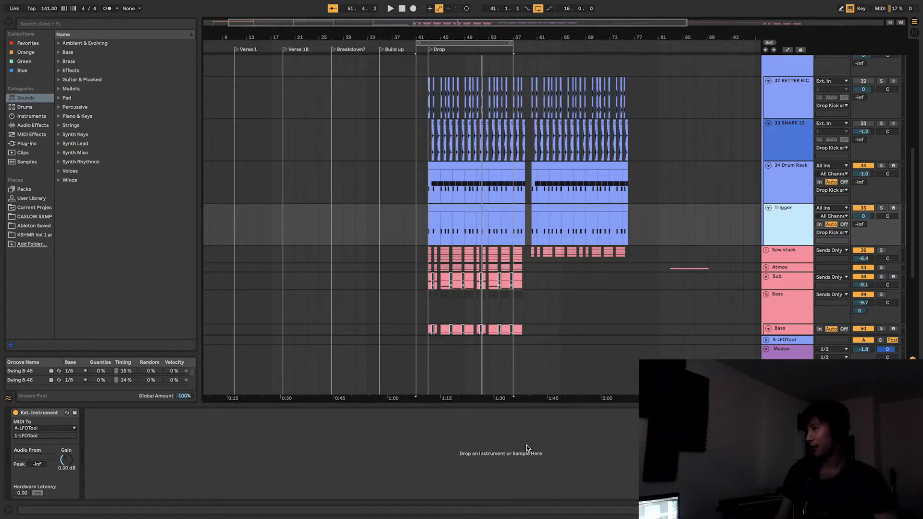
{"action": "left_click", "coordinate": [791, 253]}
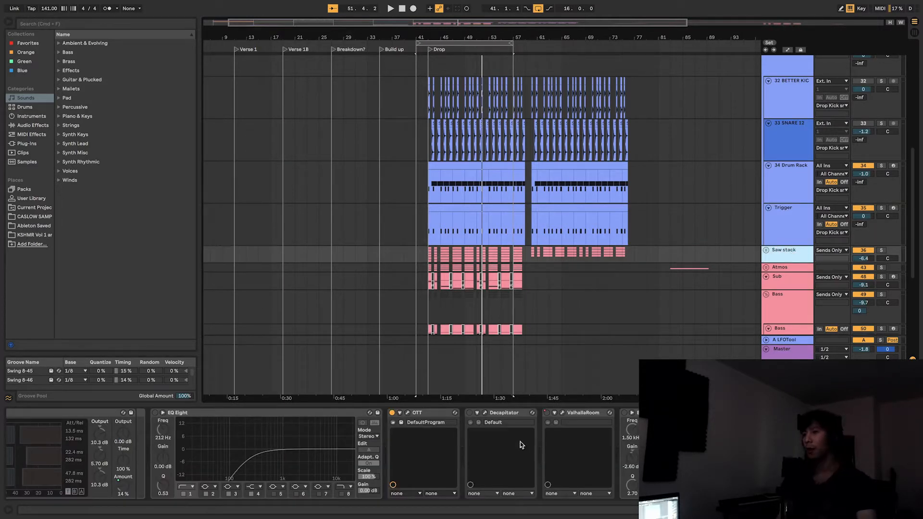
{"action": "left_click", "coordinate": [407, 413]}
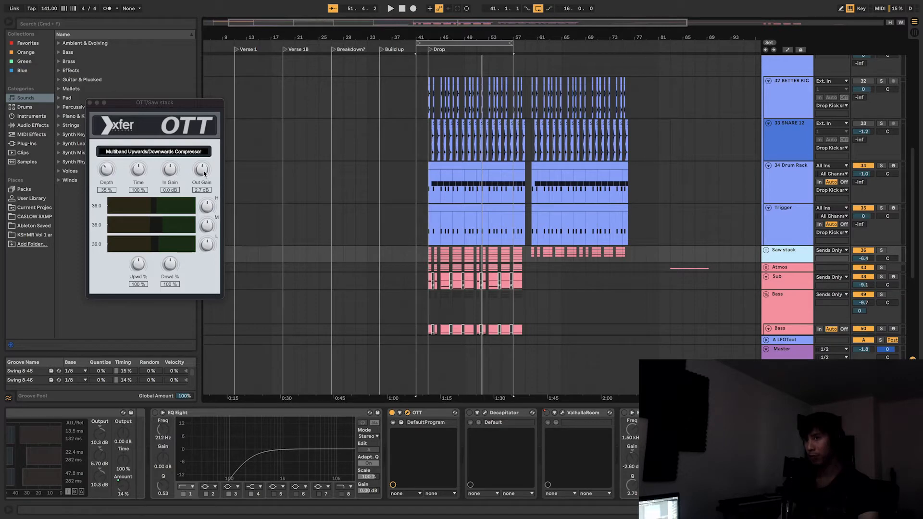
{"action": "scroll", "coordinate": [602, 364], "scroll_direction": "up", "scroll_amount": 2}
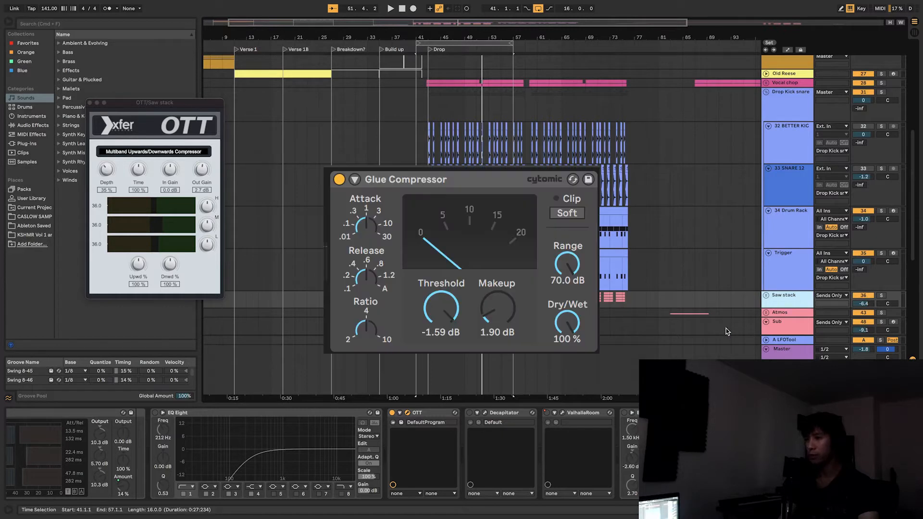
{"action": "scroll", "coordinate": [680, 299], "scroll_direction": "down", "scroll_amount": 2}
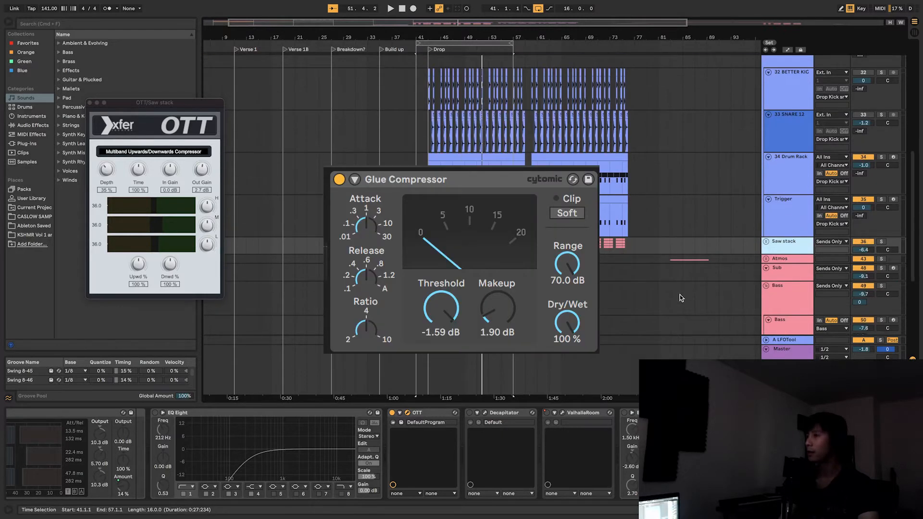
Show the device chains of the Atmos group, the Sub track and the Bass group in turn.
{"action": "left_click", "coordinate": [784, 261]}
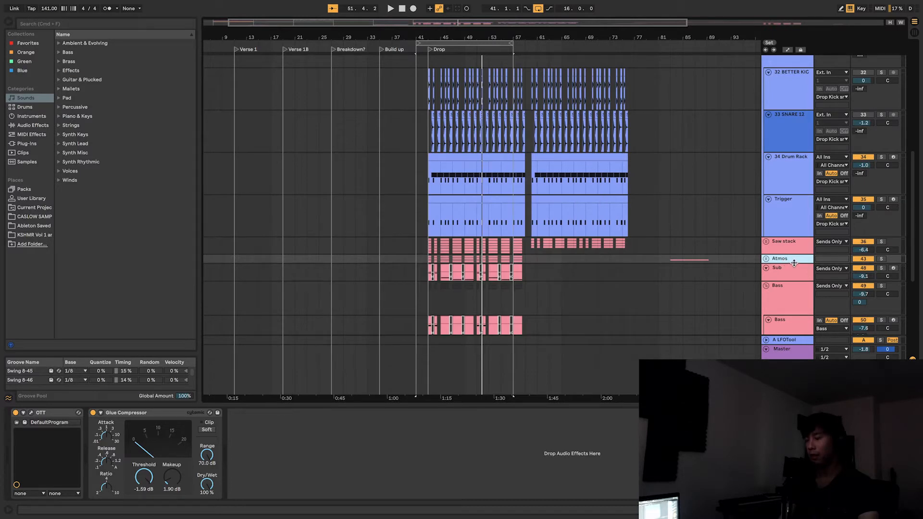
{"action": "left_click", "coordinate": [794, 271]}
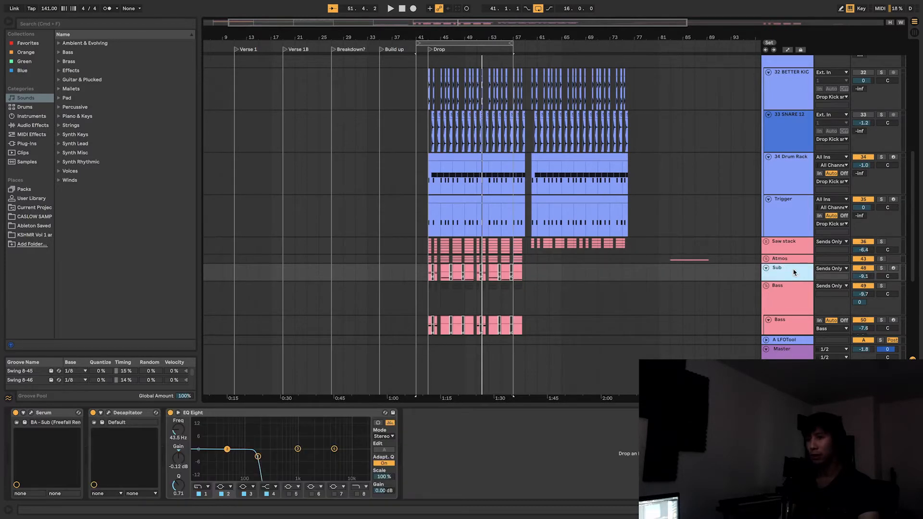
{"action": "left_click", "coordinate": [792, 289]}
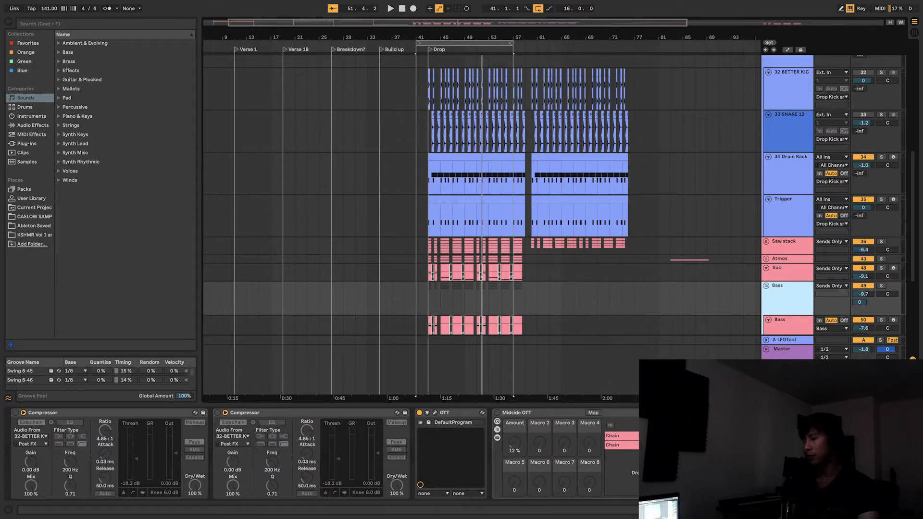
Unfold the Saw stack group and show the device chains of its Serum and 38 Sylenth1 layers.
{"action": "scroll", "coordinate": [821, 291], "scroll_direction": "up", "scroll_amount": 3}
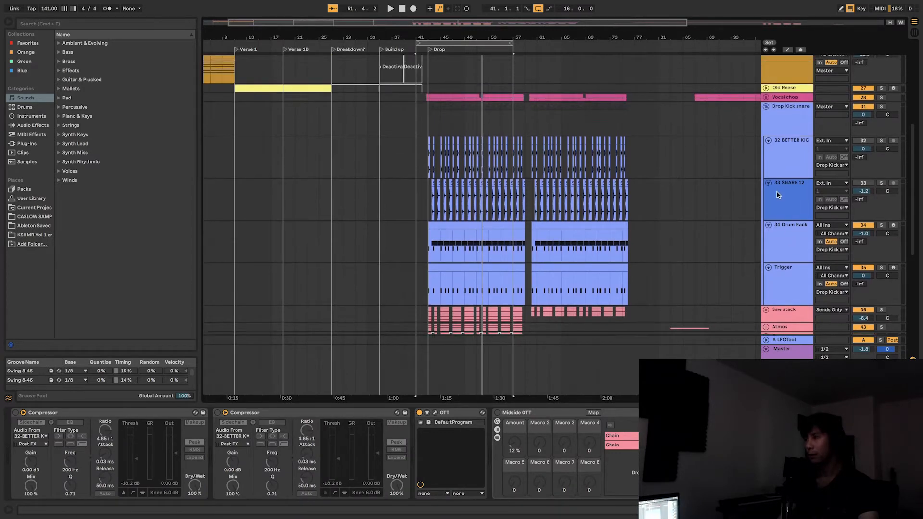
{"action": "scroll", "coordinate": [777, 192], "scroll_direction": "down", "scroll_amount": 1}
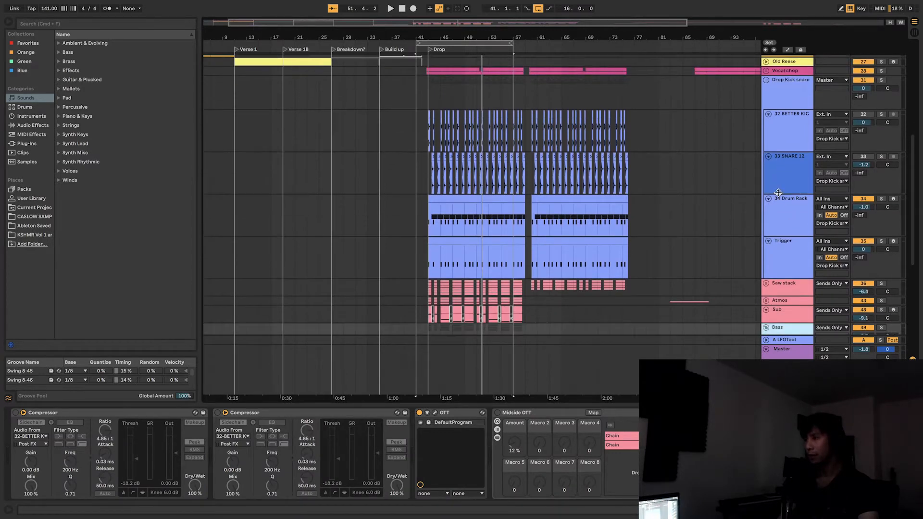
{"action": "left_click", "coordinate": [766, 283]}
{"action": "left_click", "coordinate": [794, 257]}
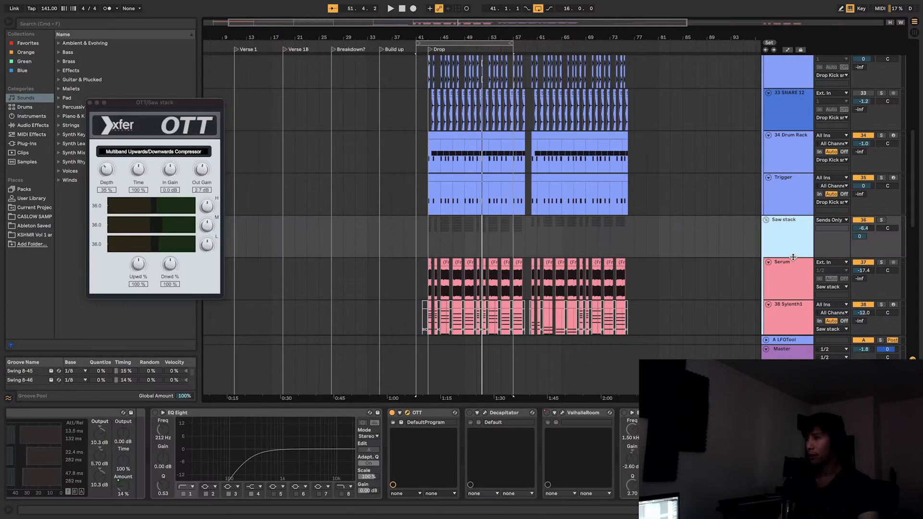
{"action": "left_click", "coordinate": [796, 271]}
{"action": "scroll", "coordinate": [635, 279], "scroll_direction": "down", "scroll_amount": 1}
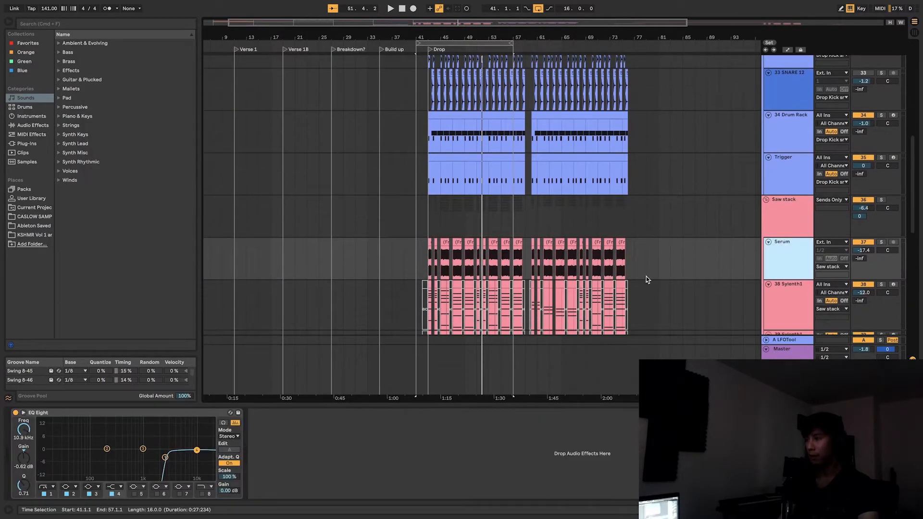
{"action": "left_click", "coordinate": [777, 303]}
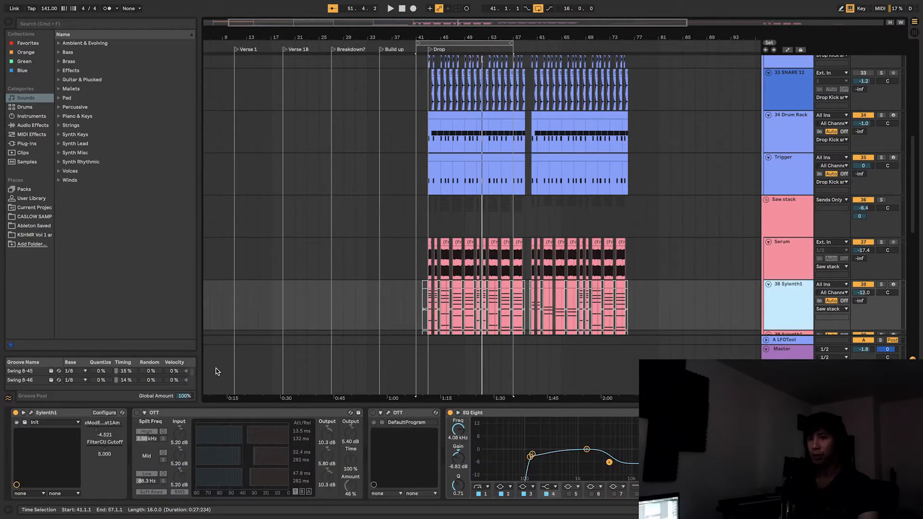
Play the soloed 38 Sylenth1 layer and move the loop start to bar 43, where the Drop begins.
{"action": "left_click", "coordinate": [544, 310]}
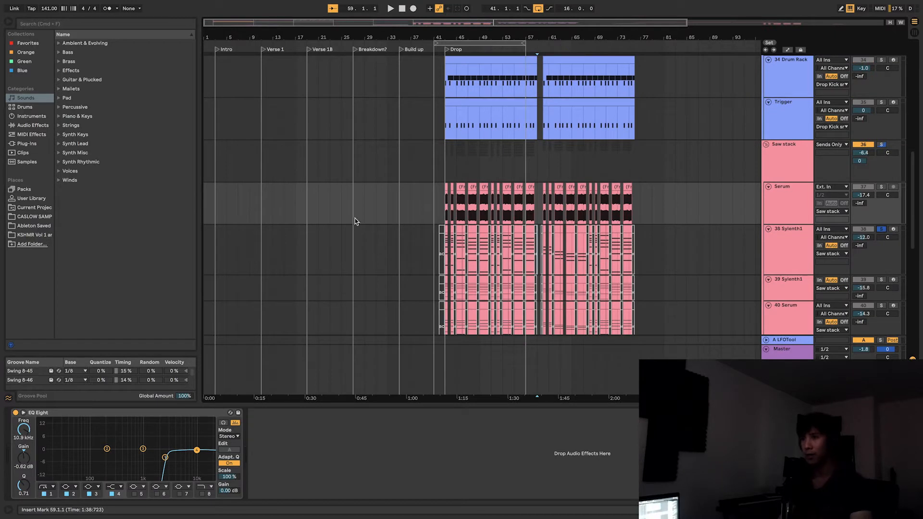
{"action": "left_click", "coordinate": [440, 227]}
{"action": "key", "text": "space"}
{"action": "left_click_drag", "start_coordinate": [435, 42], "coordinate": [446, 41]}
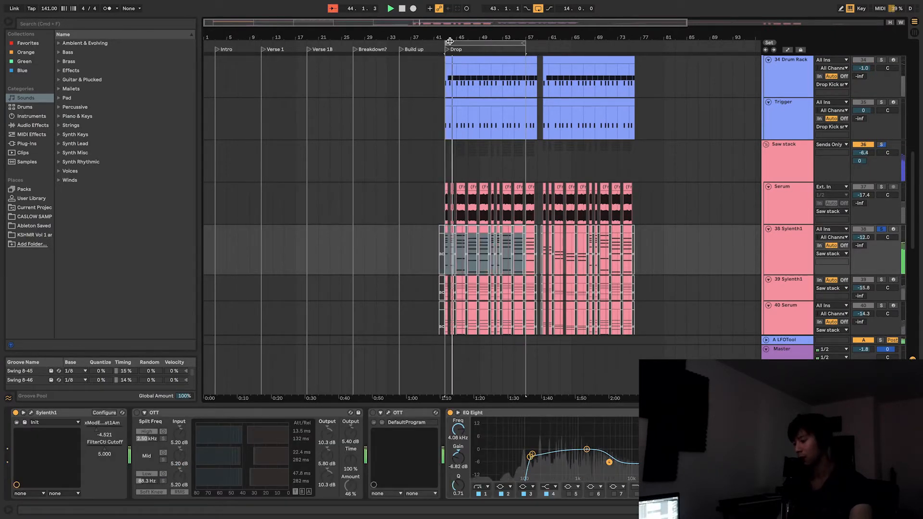
Open the layer's Sylenth1 editor, switch to Part B and choose Half Pulse as oscillator B2's waveform.
{"action": "left_click", "coordinate": [31, 413]}
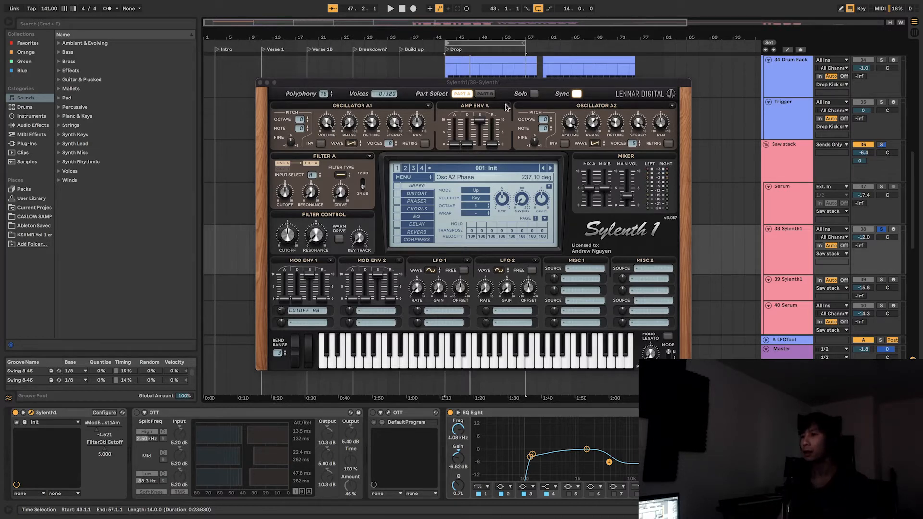
{"action": "left_click", "coordinate": [485, 94]}
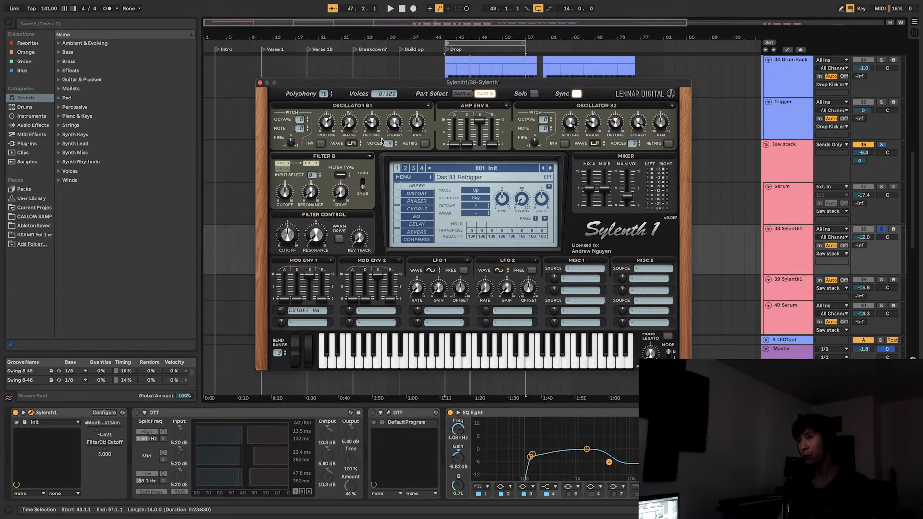
{"action": "left_click", "coordinate": [594, 144]}
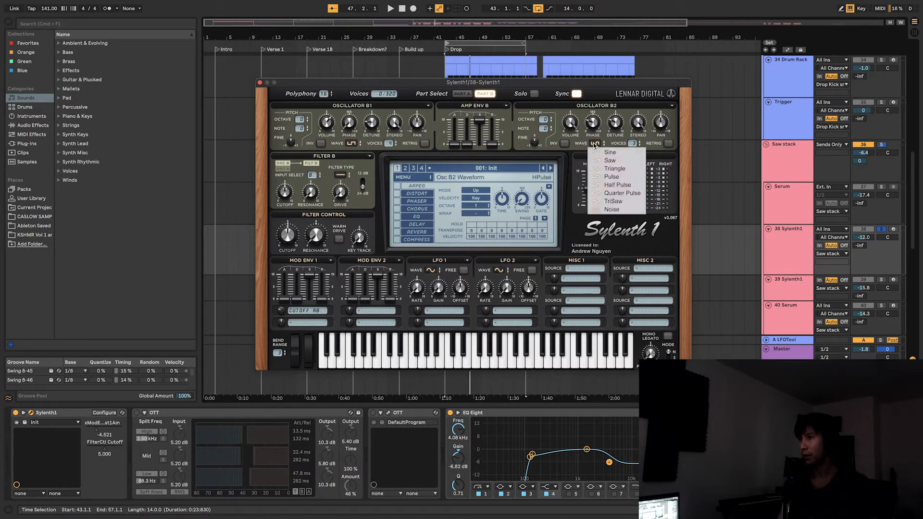
{"action": "left_click", "coordinate": [629, 187]}
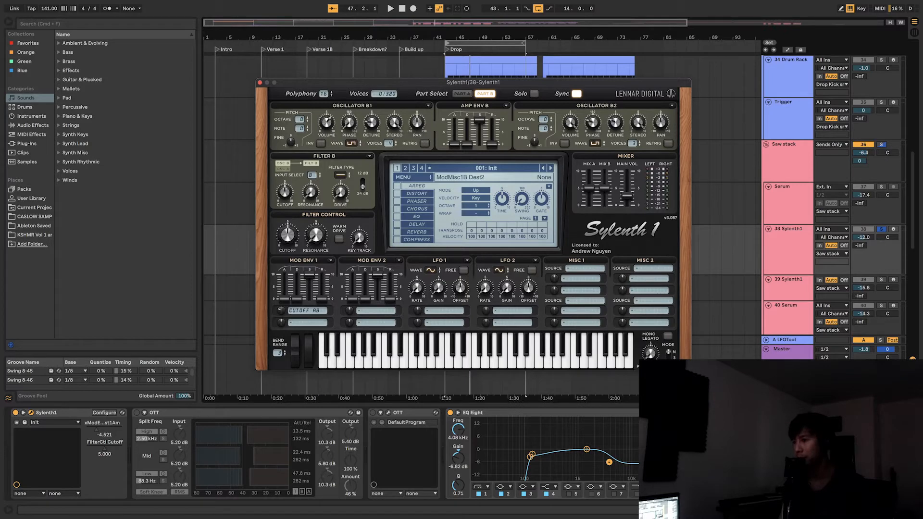
Select band 4 of the 38 Sylenth1 track's EQ Eight and look along the device chain.
{"action": "left_click", "coordinate": [610, 462]}
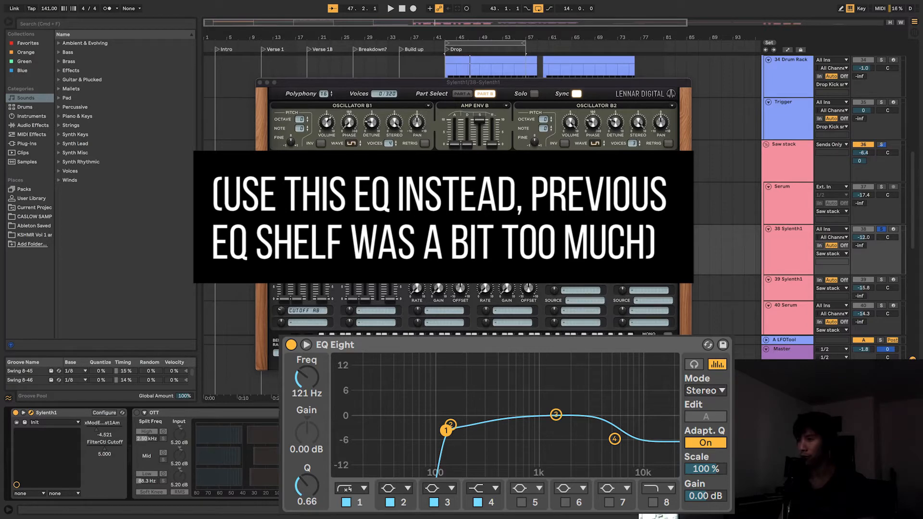
{"action": "scroll", "coordinate": [323, 454], "scroll_direction": "right", "scroll_amount": 10}
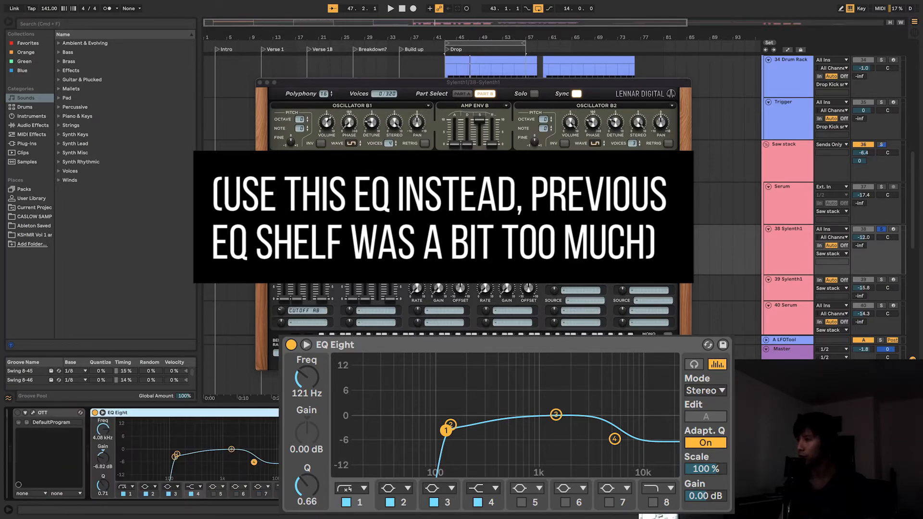
{"action": "scroll", "coordinate": [322, 454], "scroll_direction": "left", "scroll_amount": 1}
{"action": "scroll", "coordinate": [322, 455], "scroll_direction": "left", "scroll_amount": 10}
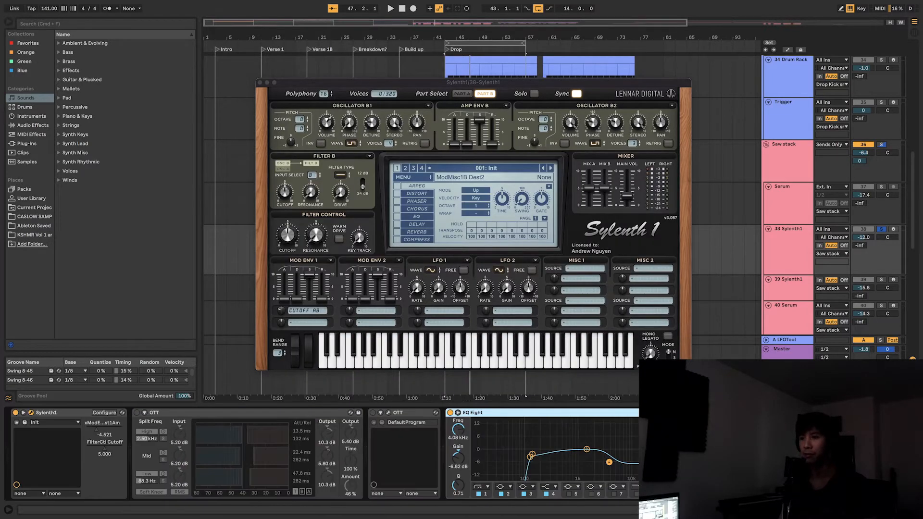
Solo and play the 39 Sylenth1 layer, and review the Part A and Part B settings in its Sylenth1 editor.
{"action": "left_click", "coordinate": [780, 268]}
{"action": "left_click", "coordinate": [785, 285]}
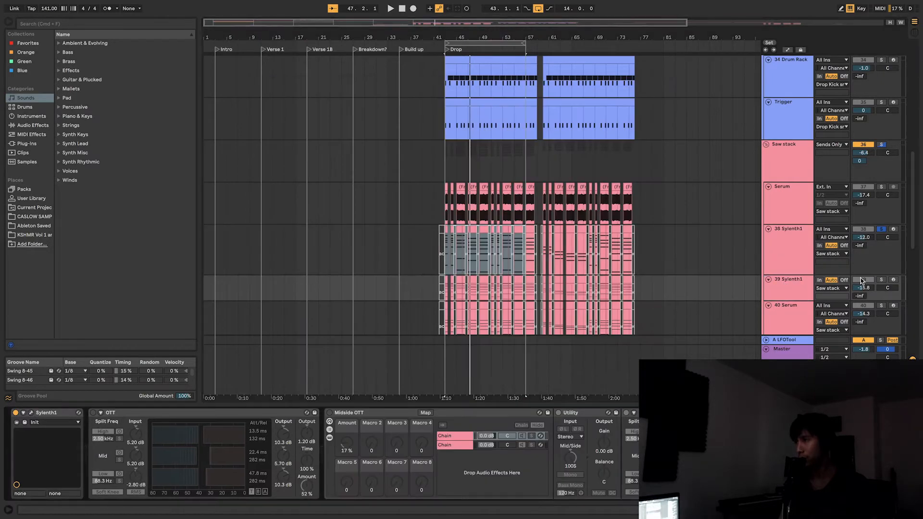
{"action": "left_click", "coordinate": [880, 280]}
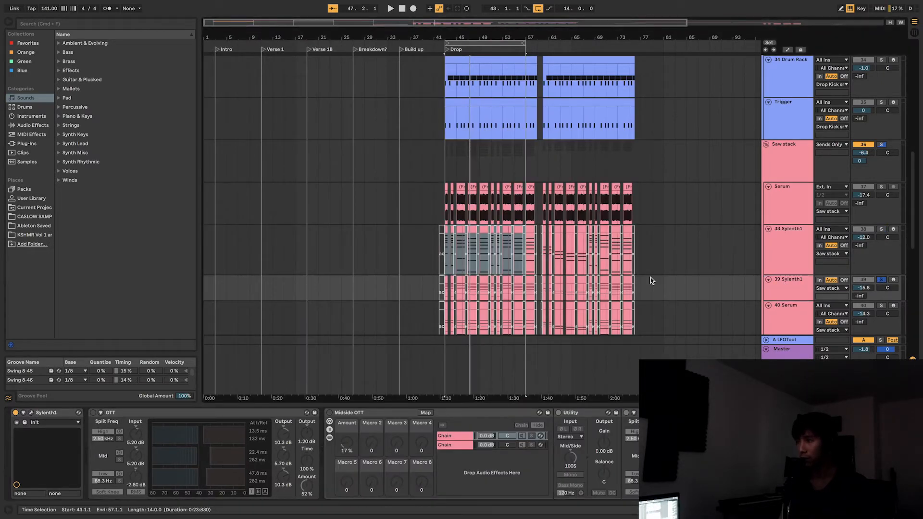
{"action": "scroll", "coordinate": [480, 264], "scroll_direction": "down", "scroll_amount": 2}
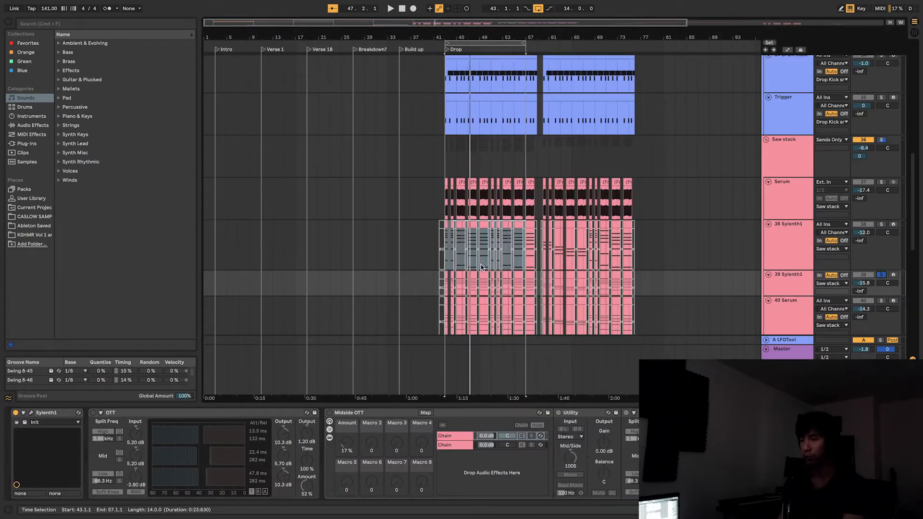
{"action": "key", "text": "space"}
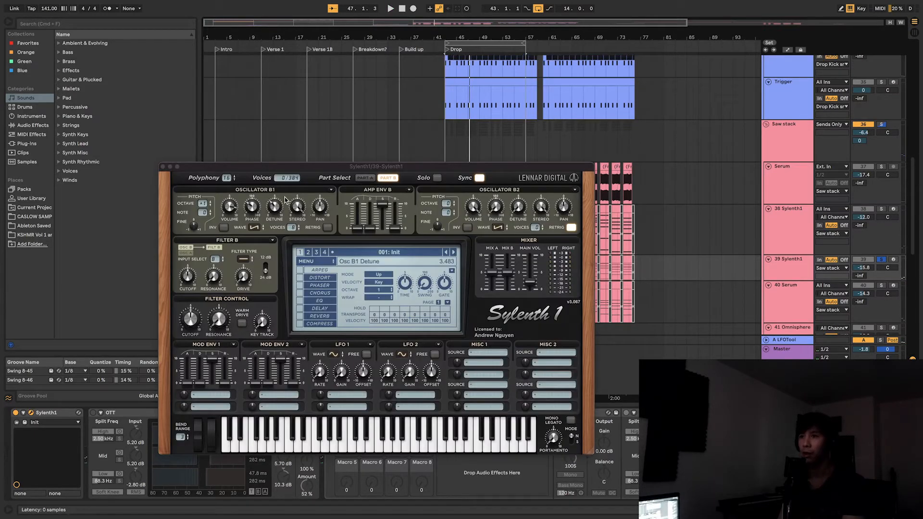
{"action": "left_click", "coordinate": [364, 178]}
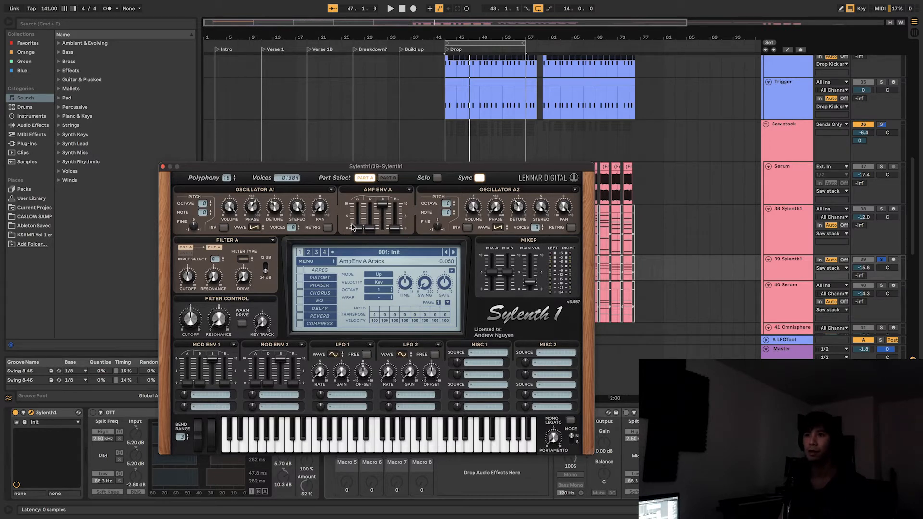
{"action": "left_click", "coordinate": [388, 178]}
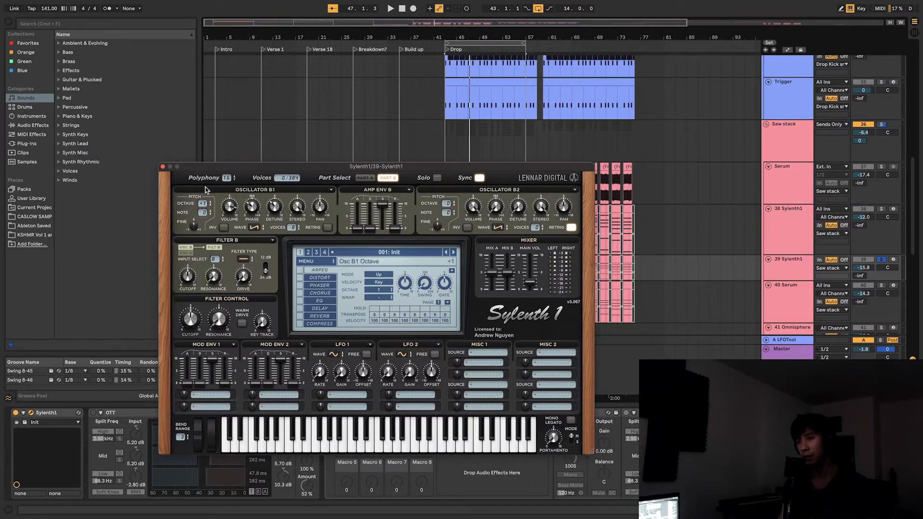
Play 38 Sylenth1 soloed with 39 Sylenth1 added on top, and look along 39 Sylenth1's device chain to its EQ Eight.
{"action": "left_click", "coordinate": [882, 210]}
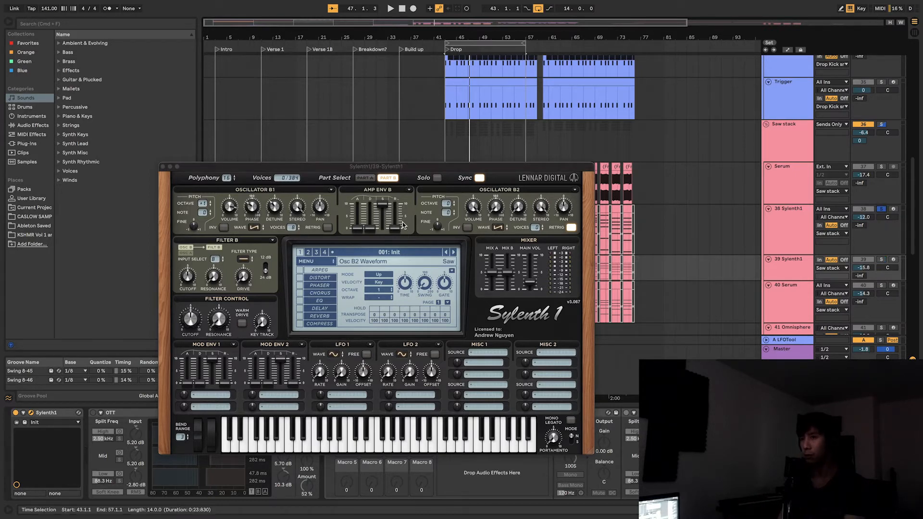
{"action": "key", "text": "space"}
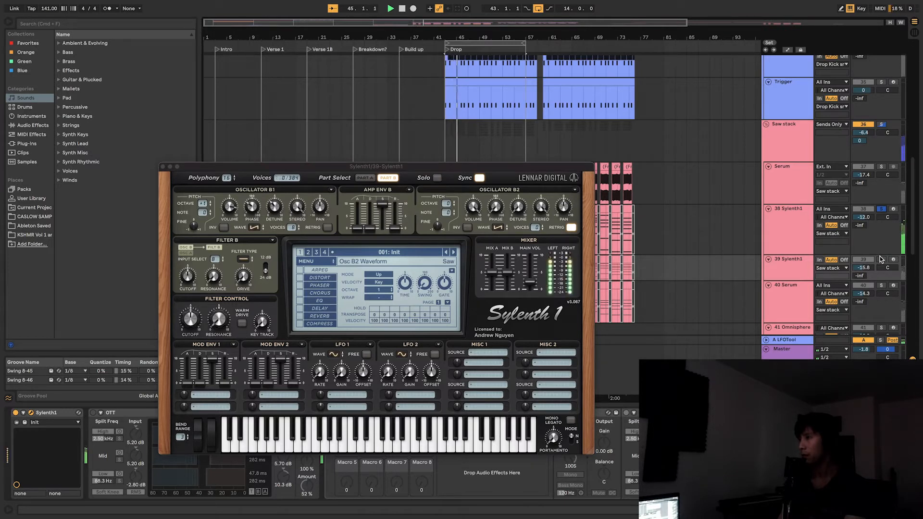
{"action": "left_click", "coordinate": [880, 260]}
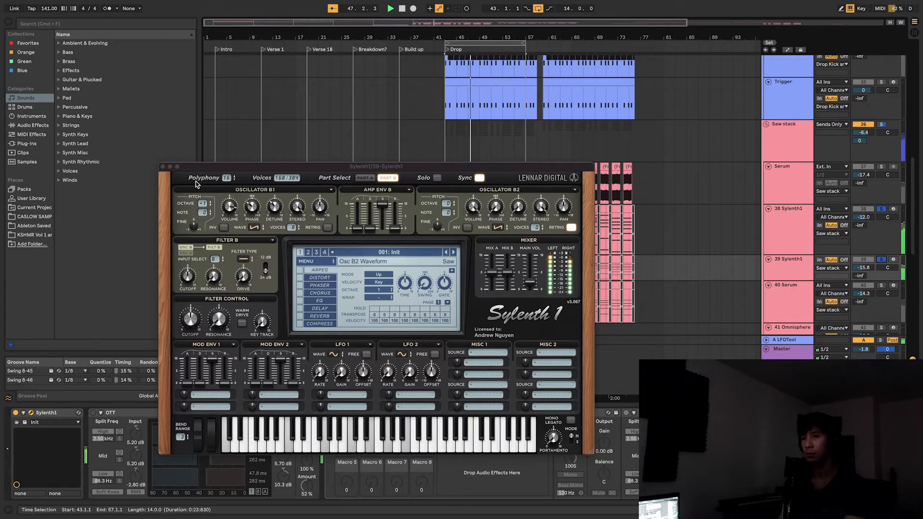
{"action": "left_click", "coordinate": [163, 168]}
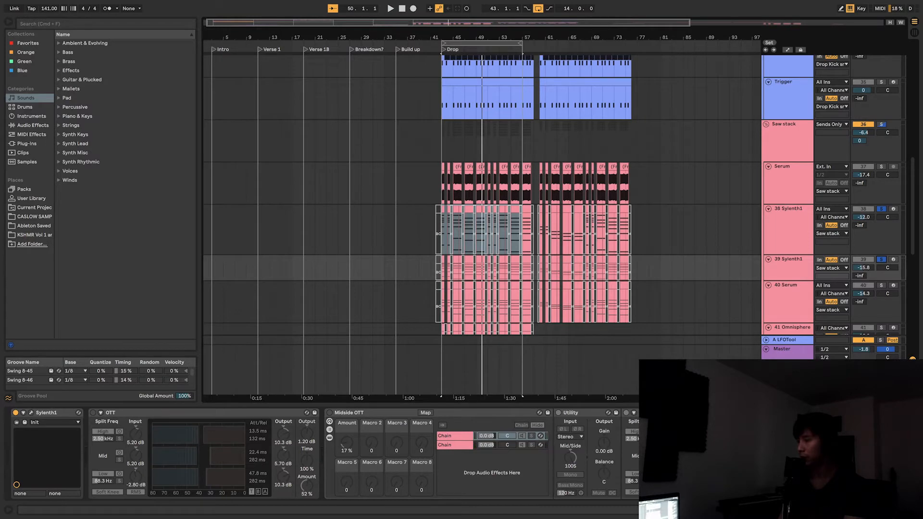
{"action": "scroll", "coordinate": [337, 455], "scroll_direction": "right", "scroll_amount": 7}
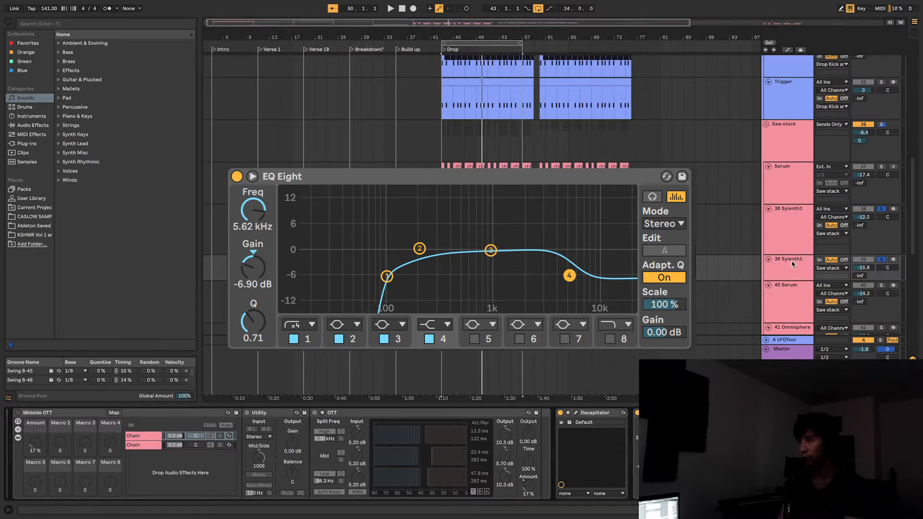
Show the 40 Serum layer's device chain, solo the layer and play it.
{"action": "left_click", "coordinate": [791, 317]}
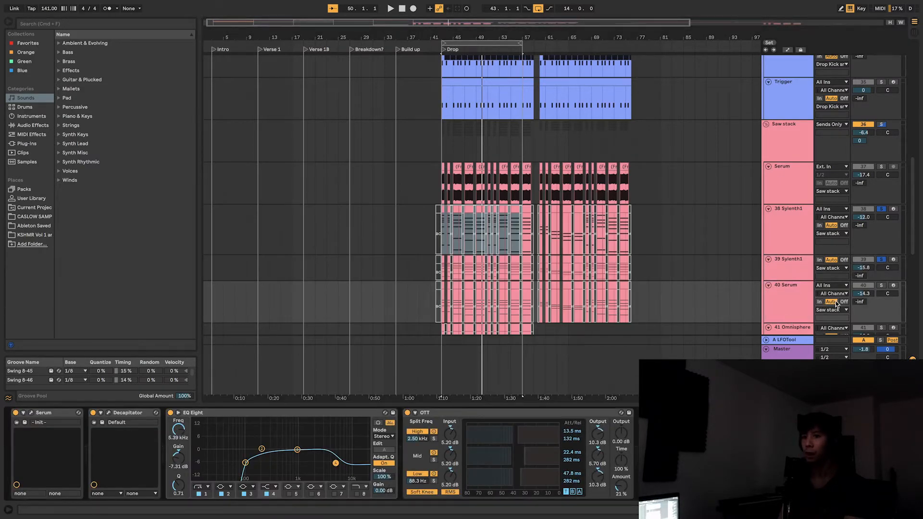
{"action": "left_click", "coordinate": [880, 286]}
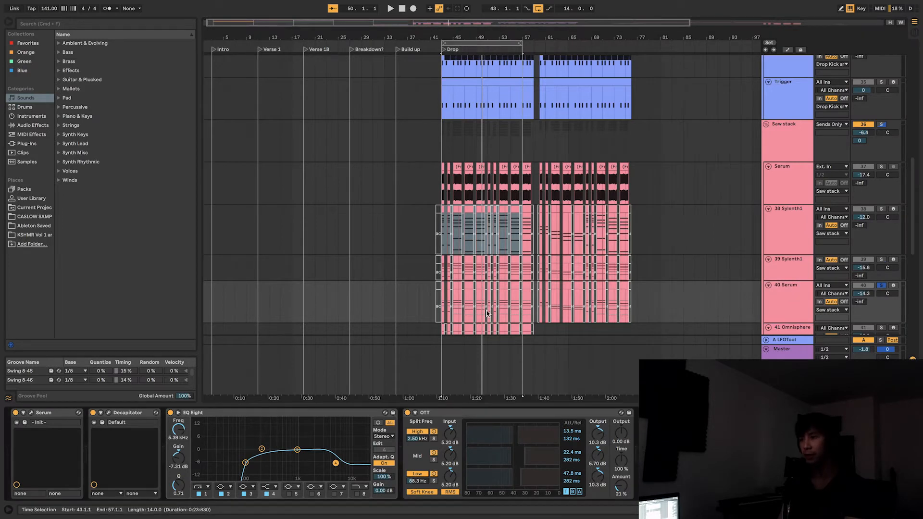
{"action": "key", "text": "space"}
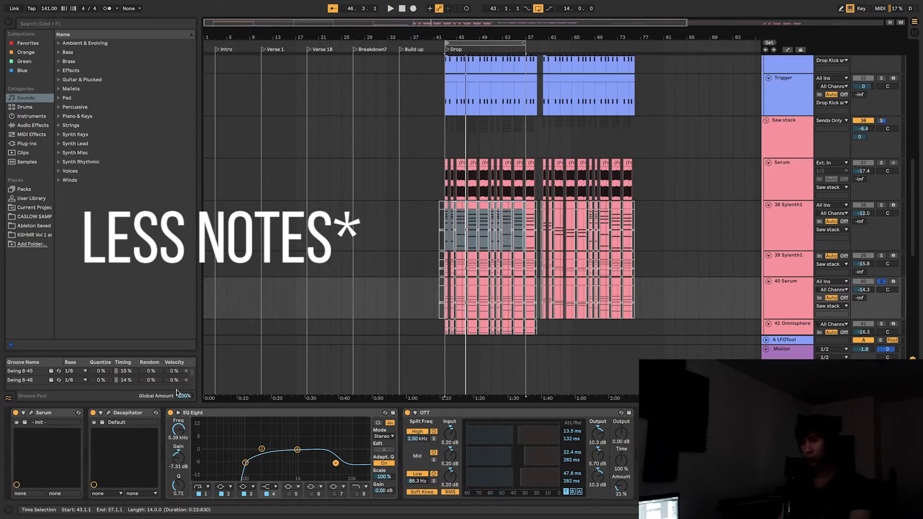
Open 40 Serum's synth editor and review its two saw oscillators and the Hyper/Dimension effect.
{"action": "left_click", "coordinate": [32, 415]}
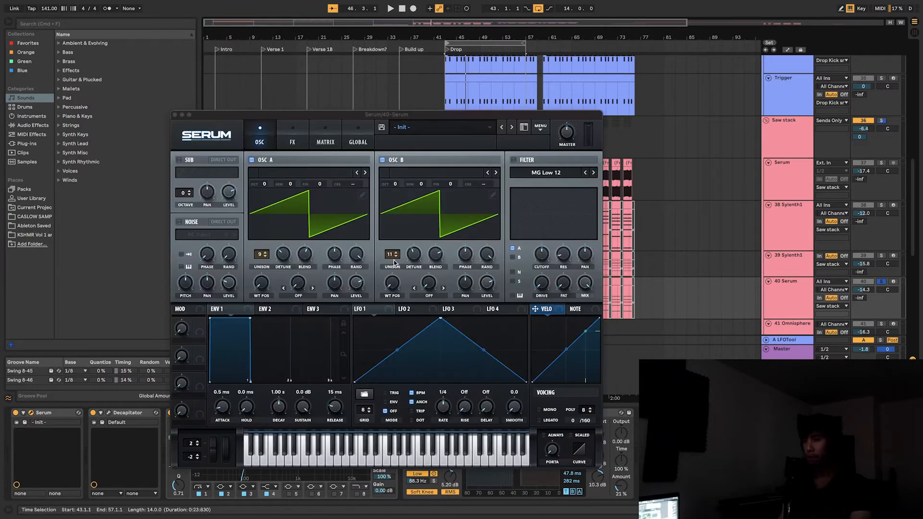
{"action": "left_click_drag", "start_coordinate": [447, 115], "coordinate": [467, 101]}
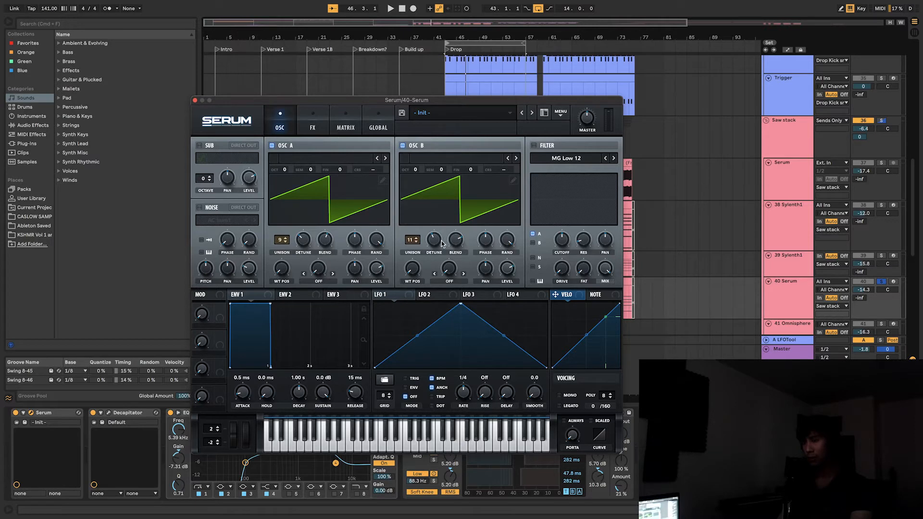
{"action": "left_click", "coordinate": [313, 114]}
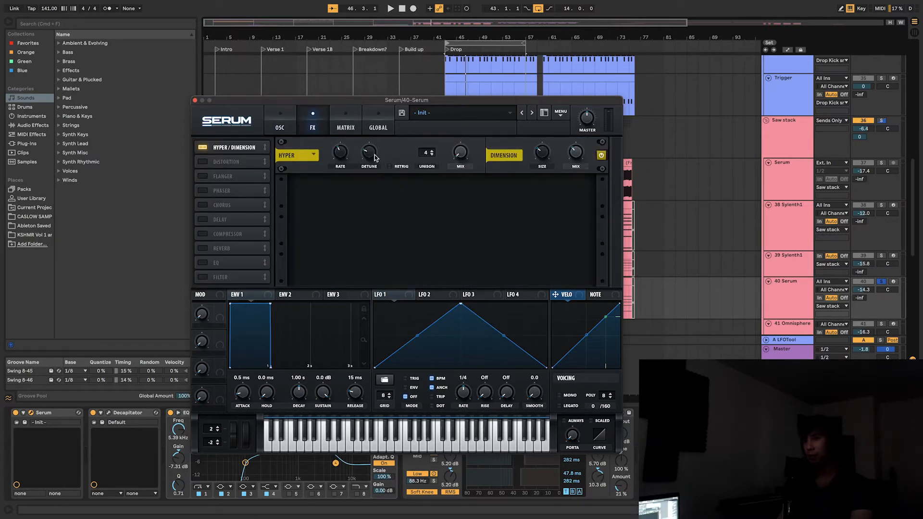
{"action": "left_click", "coordinate": [283, 122]}
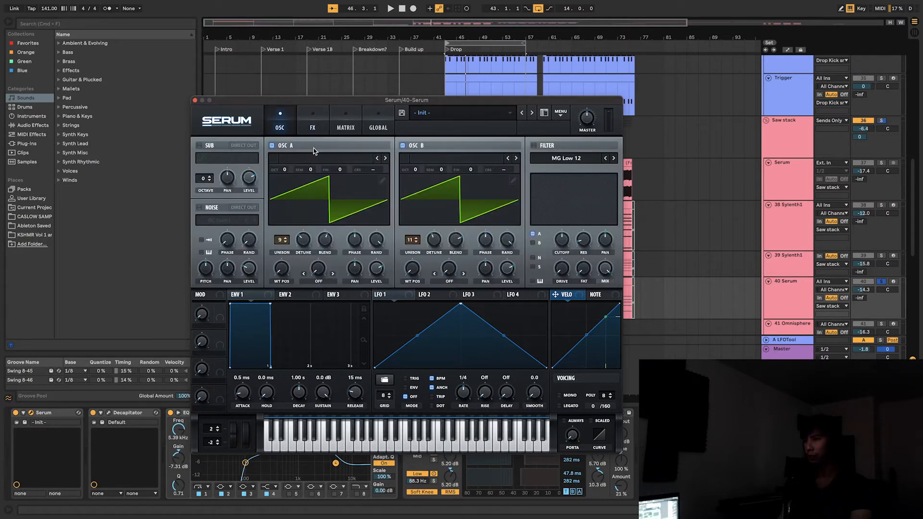
{"action": "left_click", "coordinate": [195, 101]}
{"action": "left_click", "coordinate": [158, 440]}
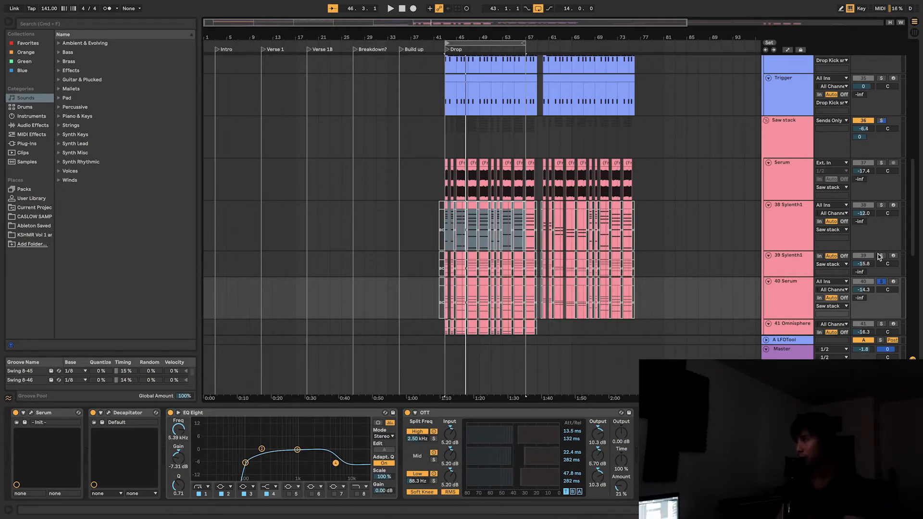
Play the Drop from 38 Sylenth1 alone, adding 39 Sylenth1 and 40 Serum to the solo one after another.
{"action": "key", "text": "space"}
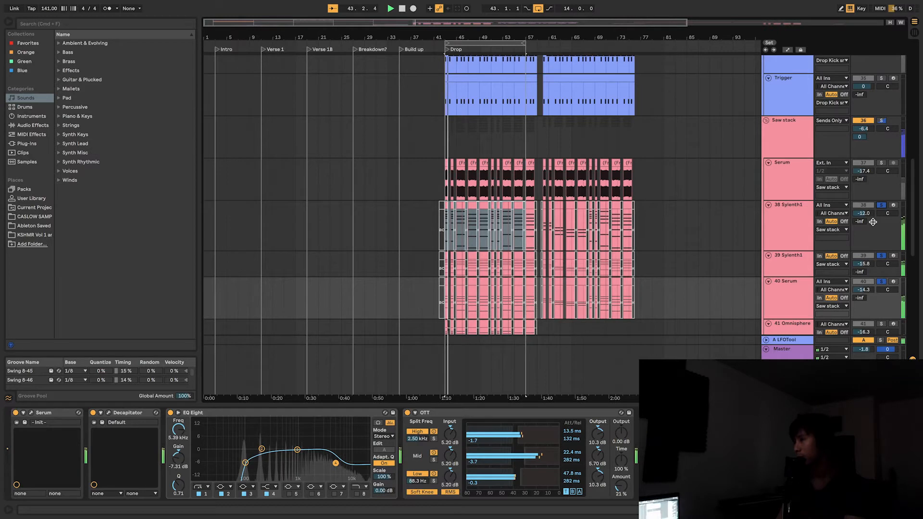
{"action": "key", "text": "space"}
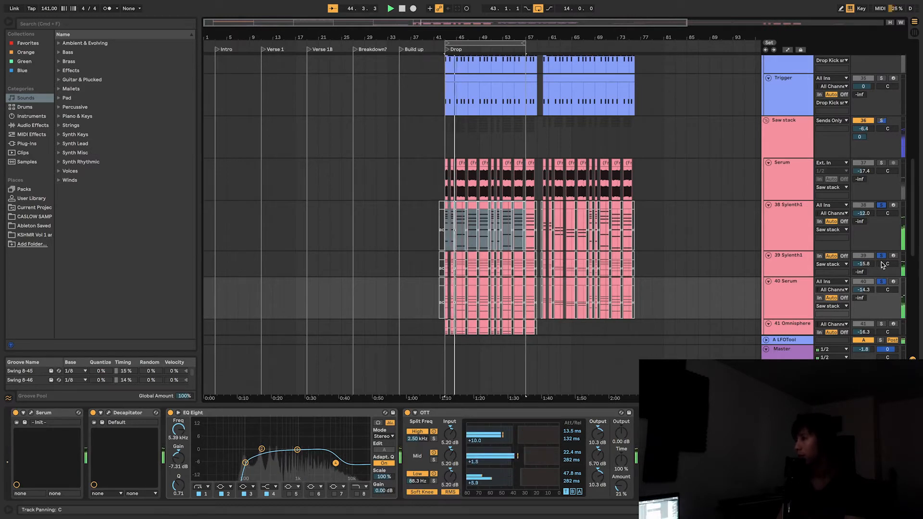
{"action": "key", "text": "space"}
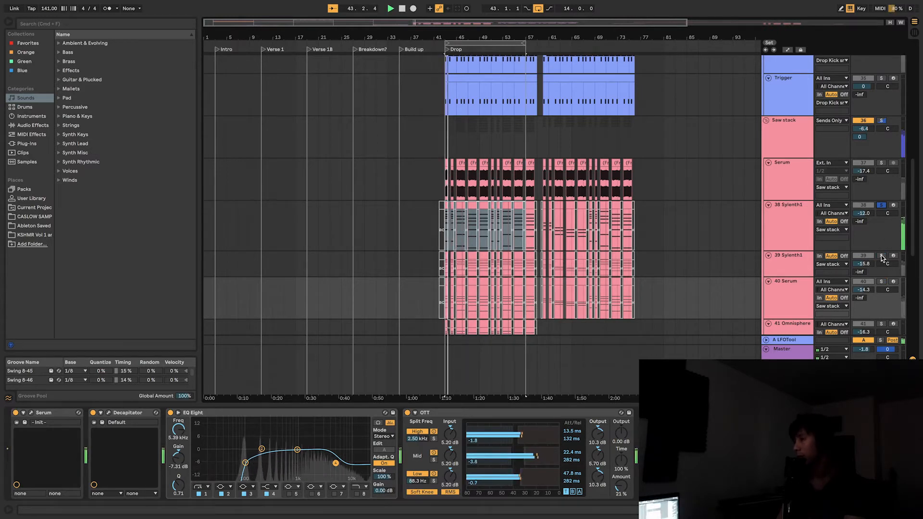
{"action": "left_click", "coordinate": [881, 256]}
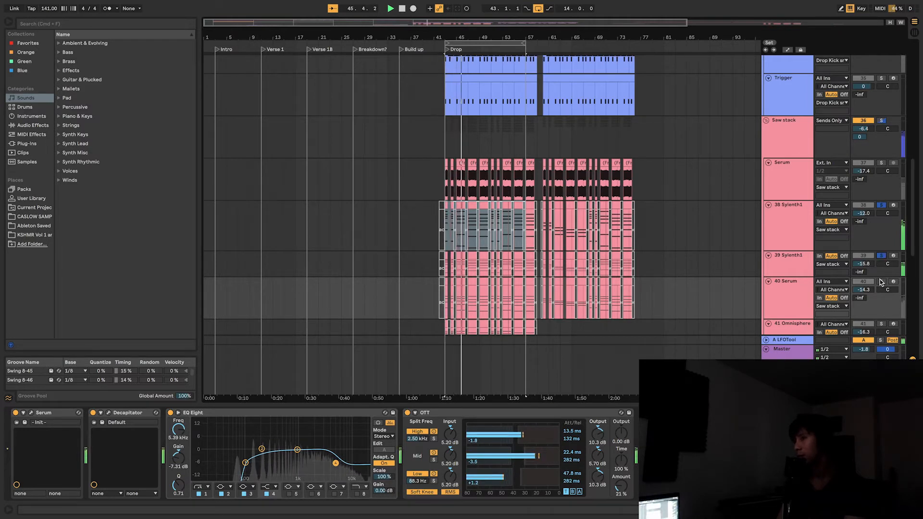
{"action": "left_click", "coordinate": [881, 282]}
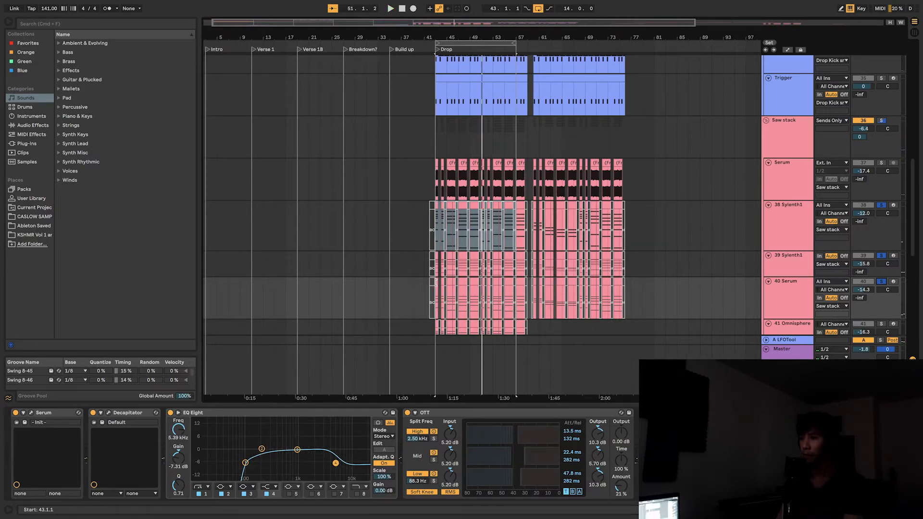
Open the first 40 Serum clip at bar 43 and examine its chord notes in an enlarged note editor.
{"action": "double_click", "coordinate": [435, 281]}
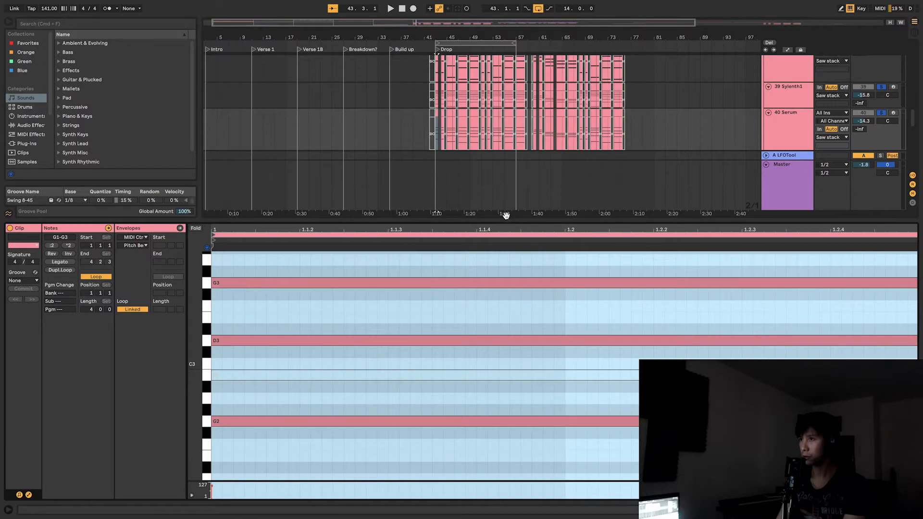
{"action": "left_click_drag", "start_coordinate": [500, 218], "coordinate": [484, 111]}
{"action": "scroll", "coordinate": [464, 243], "scroll_direction": "down", "scroll_amount": 6}
{"action": "scroll", "coordinate": [444, 263], "scroll_direction": "up", "scroll_amount": 6}
{"action": "scroll", "coordinate": [452, 272], "scroll_direction": "down", "scroll_amount": 4}
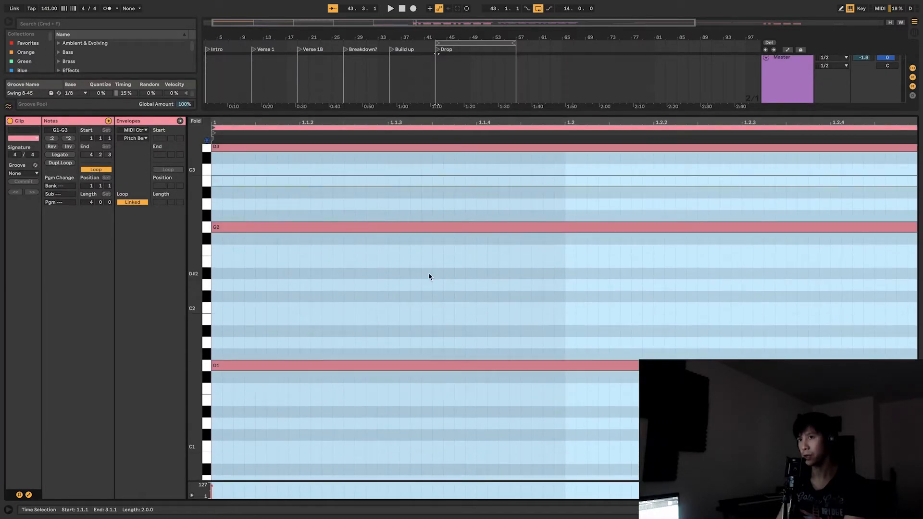
{"action": "scroll", "coordinate": [423, 276], "scroll_direction": "up", "scroll_amount": 2}
{"action": "scroll", "coordinate": [274, 356], "scroll_direction": "up", "scroll_amount": 3}
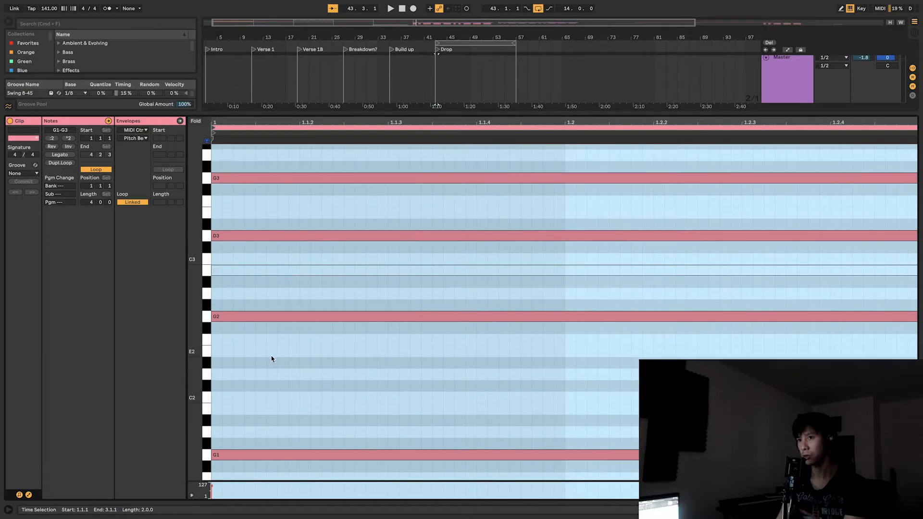
{"action": "scroll", "coordinate": [298, 264], "scroll_direction": "up", "scroll_amount": 2}
{"action": "scroll", "coordinate": [333, 238], "scroll_direction": "up", "scroll_amount": 3}
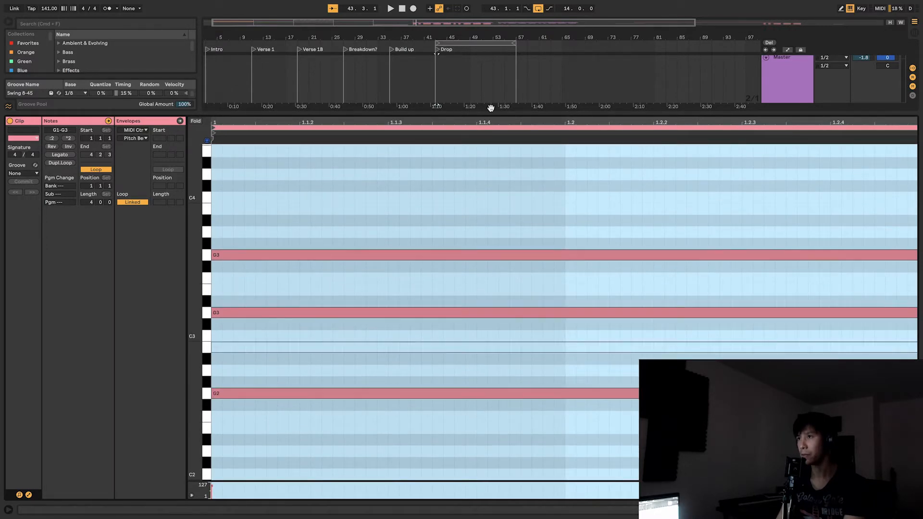
{"action": "left_click_drag", "start_coordinate": [489, 111], "coordinate": [478, 317]}
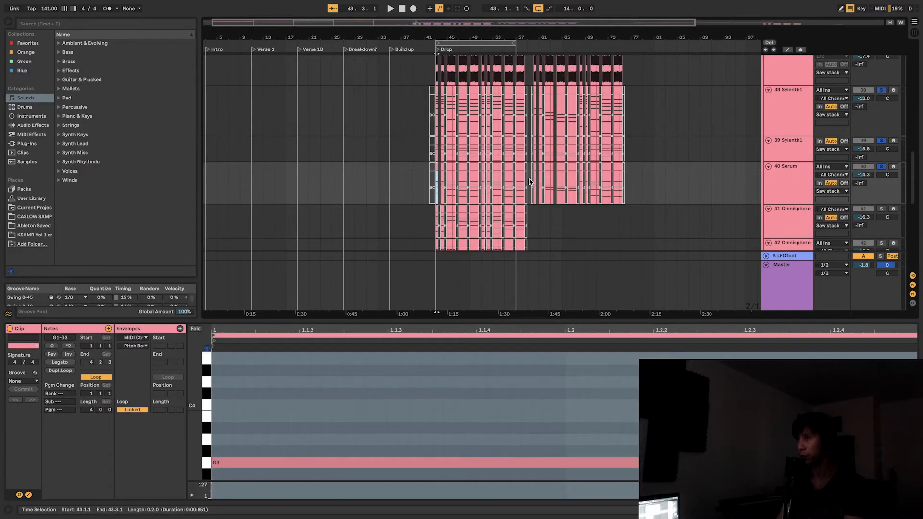
Open the first 38 Sylenth1 clip at bar 43 and examine its chord voicing across the full pitch range.
{"action": "left_click", "coordinate": [791, 116]}
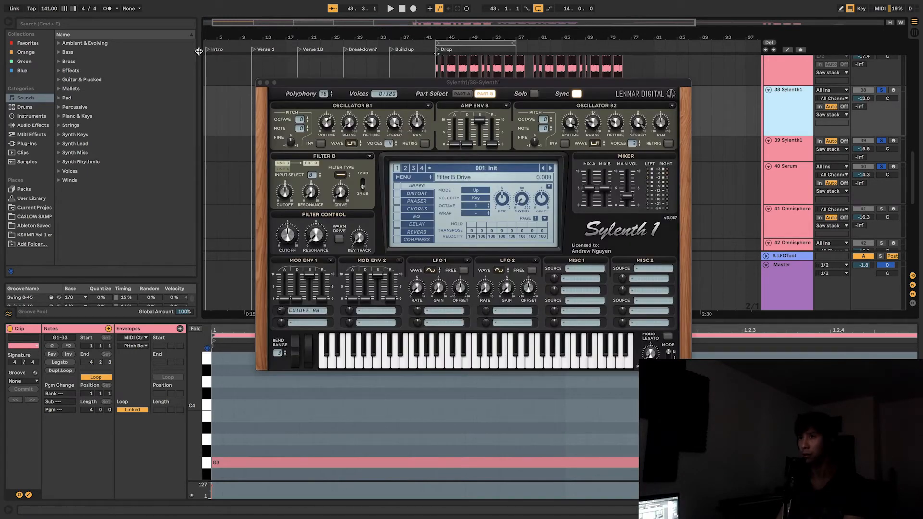
{"action": "left_click", "coordinate": [260, 84]}
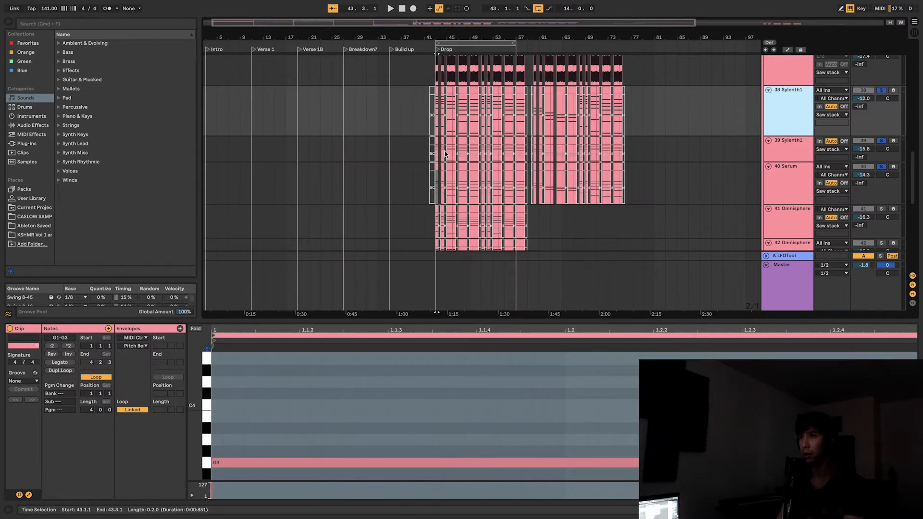
{"action": "left_click", "coordinate": [437, 94]}
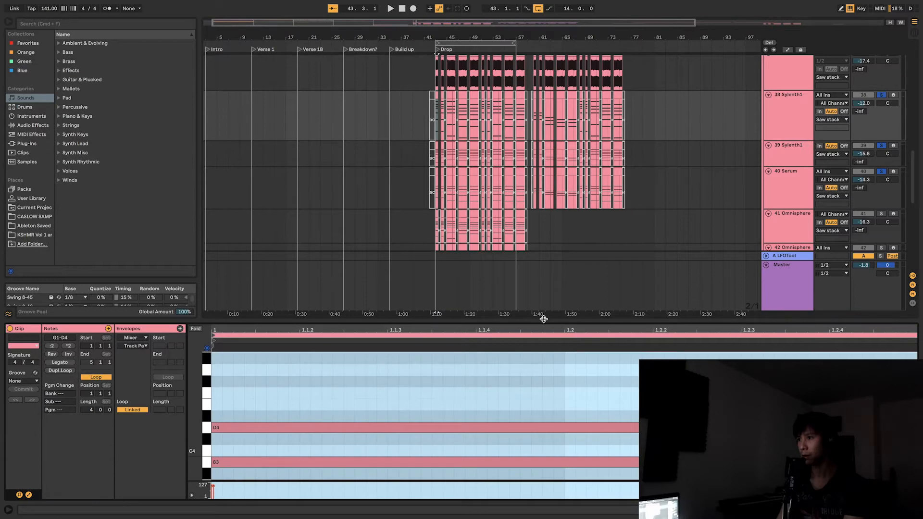
{"action": "left_click_drag", "start_coordinate": [544, 319], "coordinate": [532, 143]}
{"action": "scroll", "coordinate": [460, 254], "scroll_direction": "down", "scroll_amount": 10}
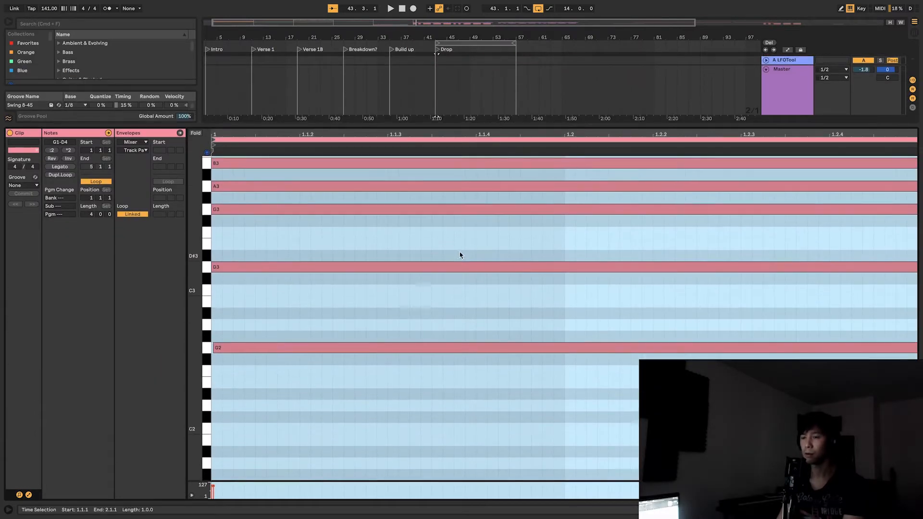
{"action": "scroll", "coordinate": [459, 257], "scroll_direction": "up", "scroll_amount": 5}
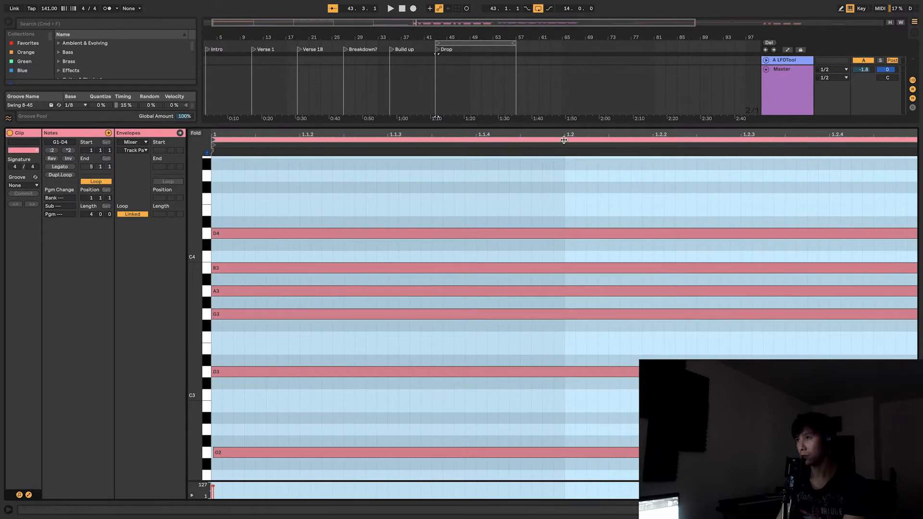
{"action": "left_click_drag", "start_coordinate": [579, 124], "coordinate": [546, 323]}
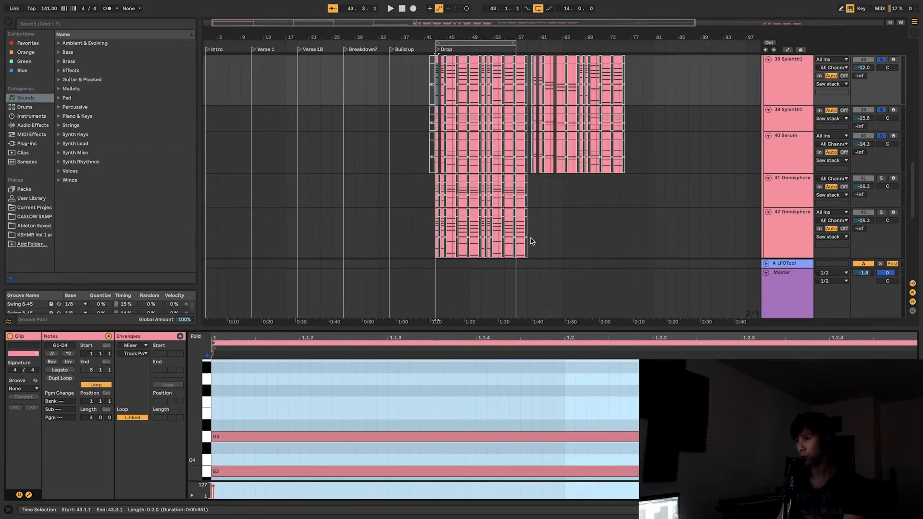
Save the set and shift the 14-bar loop to start at bar 60, over the second half of the drop.
{"action": "key", "text": "super+s"}
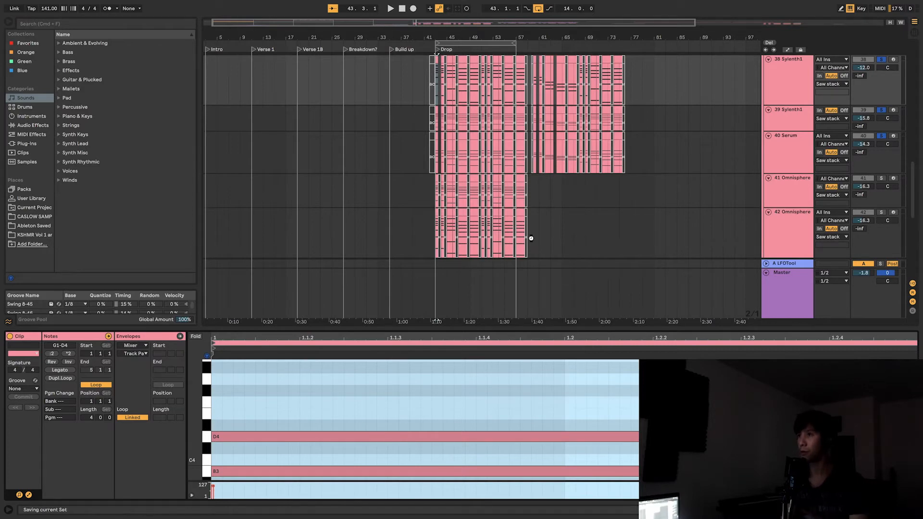
{"action": "scroll", "coordinate": [500, 202], "scroll_direction": "up", "scroll_amount": 3}
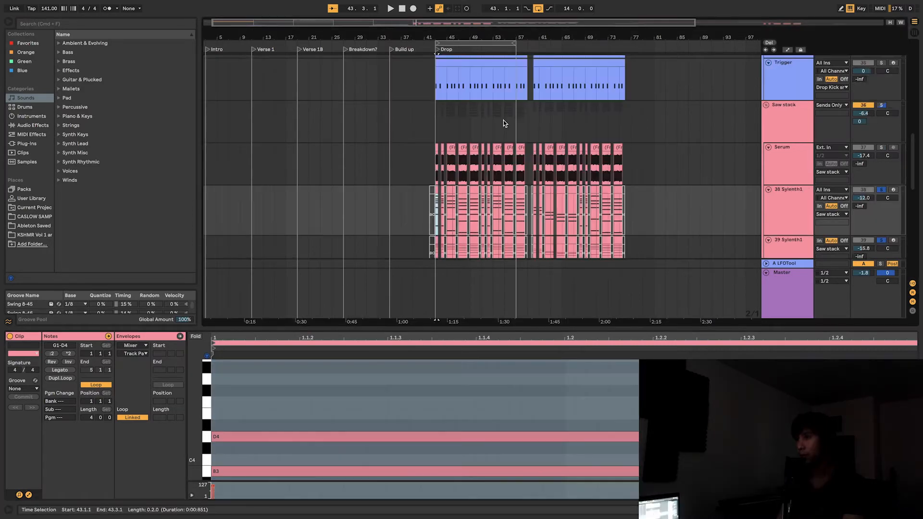
{"action": "left_click_drag", "start_coordinate": [482, 39], "coordinate": [582, 46]}
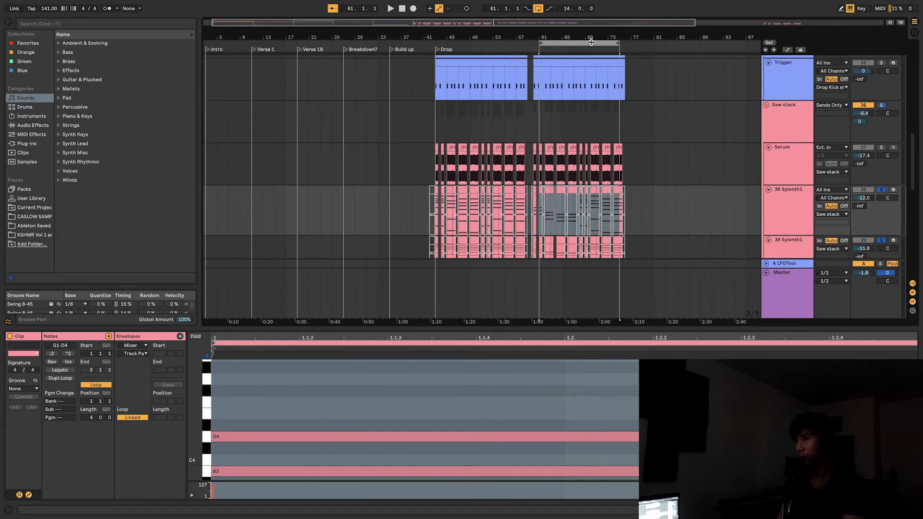
{"action": "left_click", "coordinate": [584, 45]}
{"action": "left_click_drag", "start_coordinate": [554, 40], "coordinate": [533, 42]}
{"action": "scroll", "coordinate": [529, 109], "scroll_direction": "down", "scroll_amount": 5}
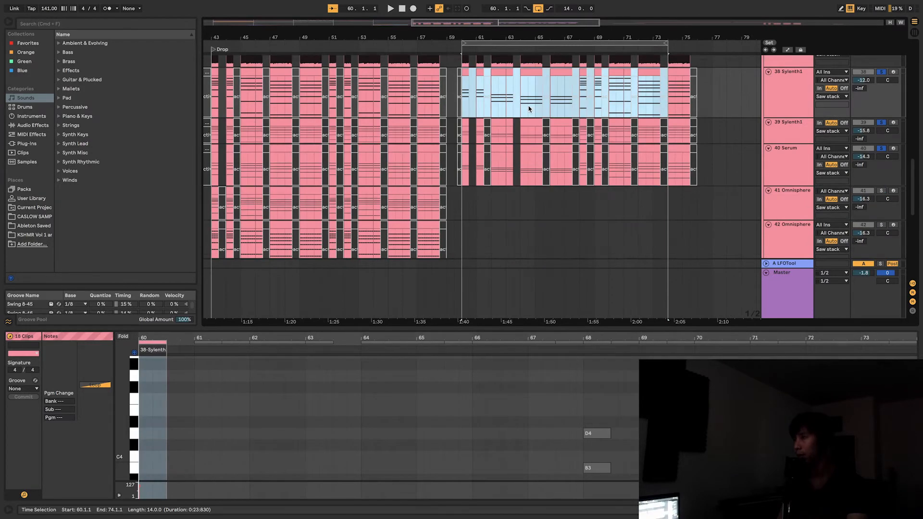
Clear the saw layers' solos, extend the loop end to bar 76, and play the full mix from bar 60.
{"action": "scroll", "coordinate": [529, 109], "scroll_direction": "up", "scroll_amount": 2}
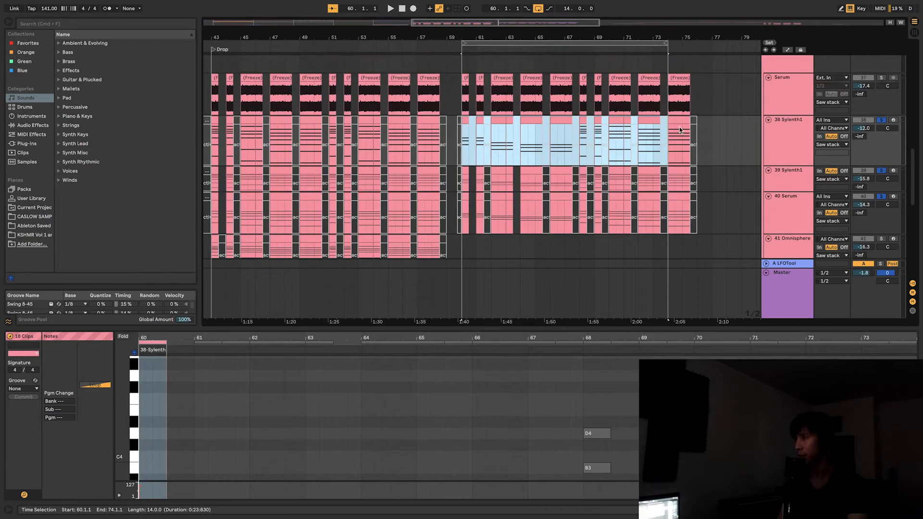
{"action": "left_click", "coordinate": [882, 120]}
{"action": "scroll", "coordinate": [505, 135], "scroll_direction": "down", "scroll_amount": 3}
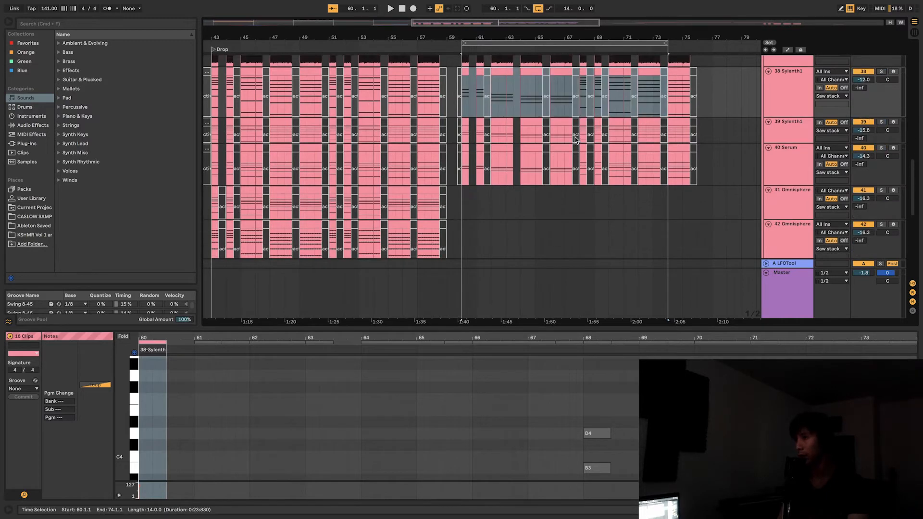
{"action": "scroll", "coordinate": [486, 130], "scroll_direction": "up", "scroll_amount": 4}
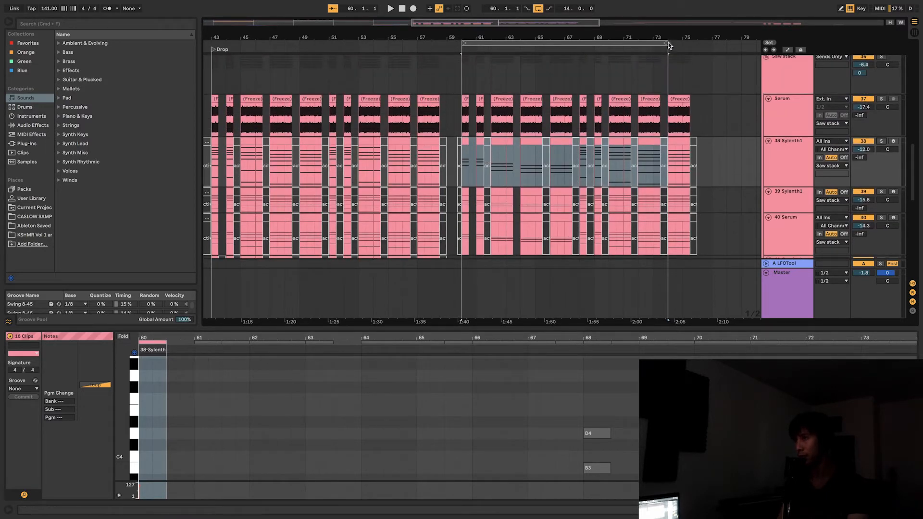
{"action": "left_click_drag", "start_coordinate": [664, 42], "coordinate": [697, 43]}
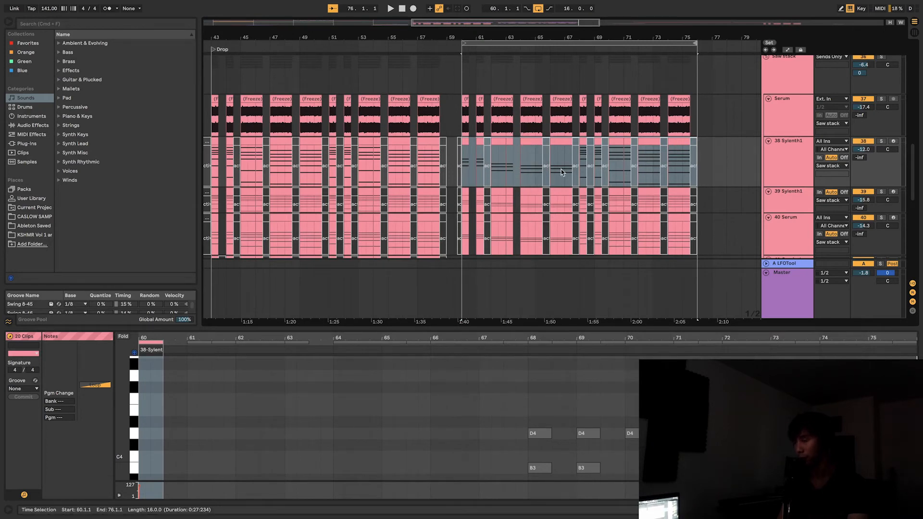
{"action": "key", "text": "space"}
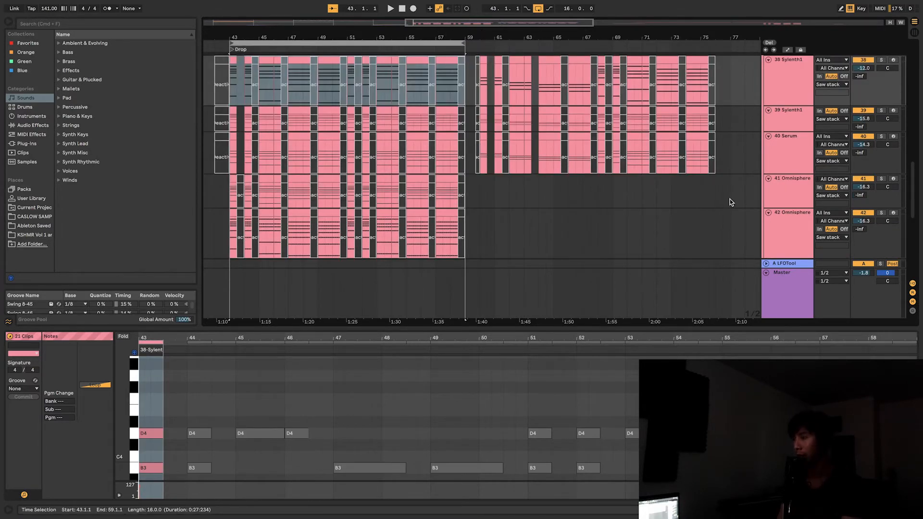
Solo 41 Omnisphere, review layers A and B of its Flaming Supersaws patch, and play it from bar 43.
{"action": "left_click", "coordinate": [882, 179]}
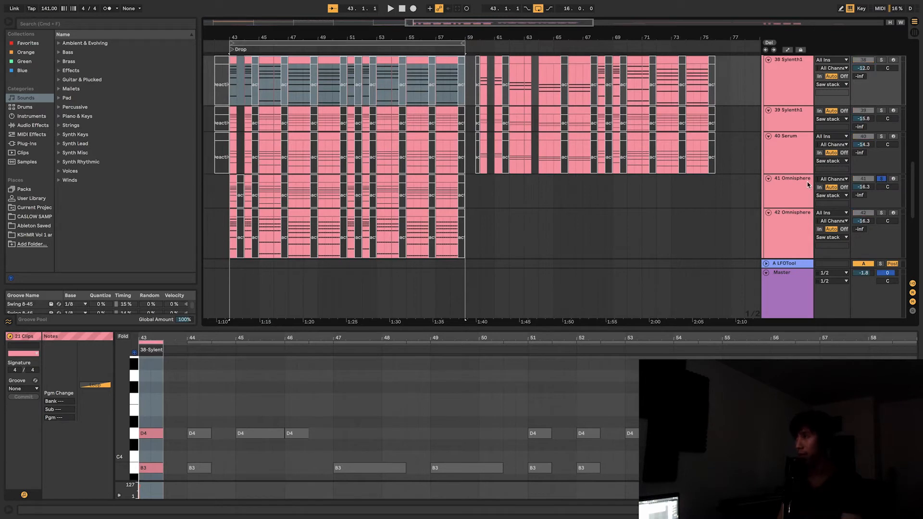
{"action": "left_click", "coordinate": [798, 191]}
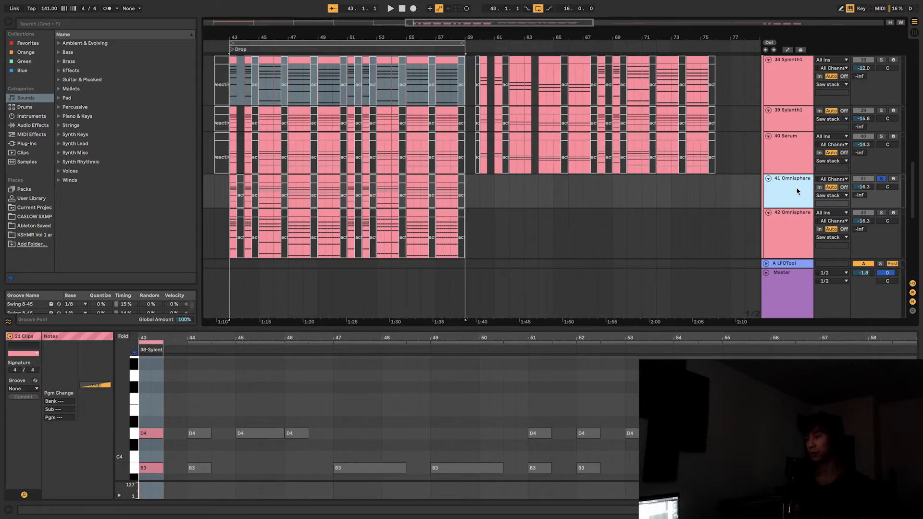
{"action": "left_click", "coordinate": [797, 191]}
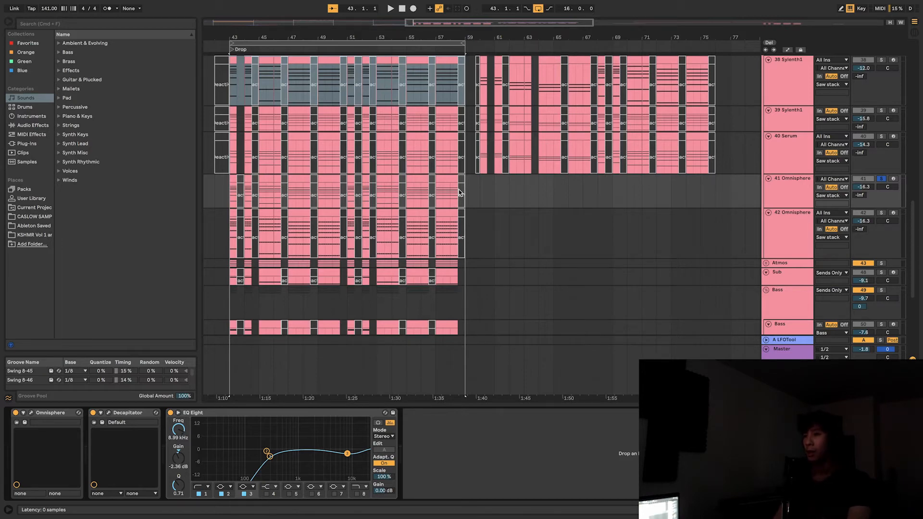
{"action": "left_click", "coordinate": [31, 413]}
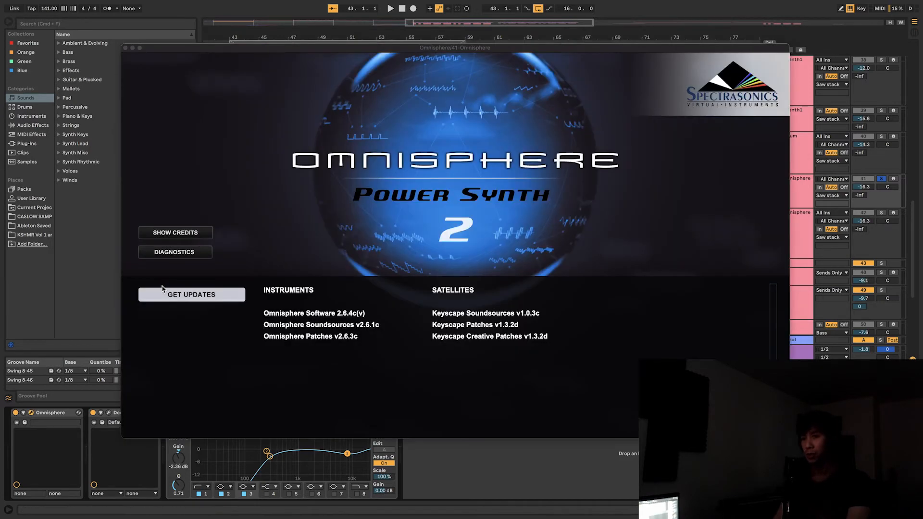
{"action": "left_click", "coordinate": [496, 207]}
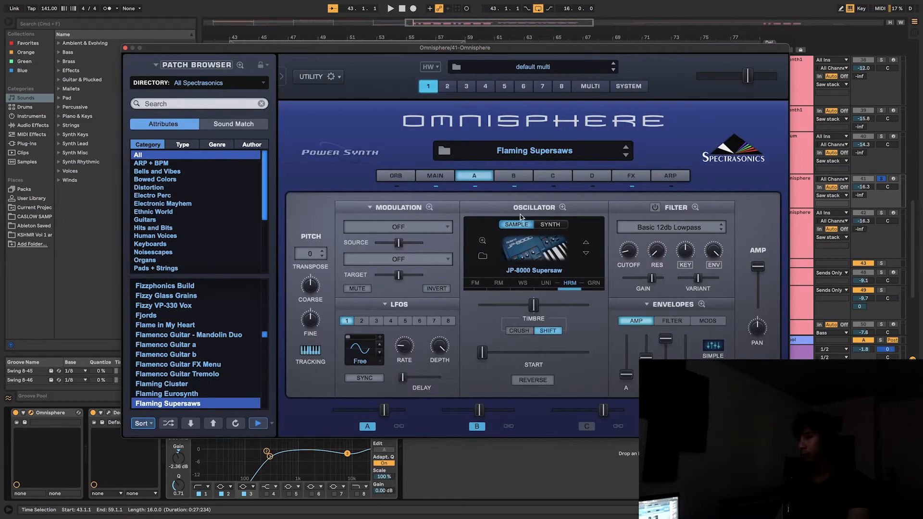
{"action": "left_click", "coordinate": [520, 180]}
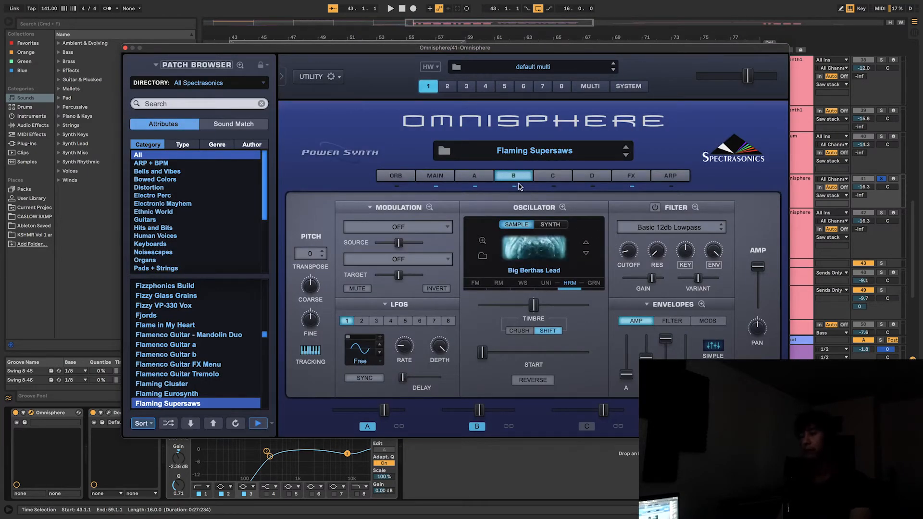
{"action": "key", "text": "space"}
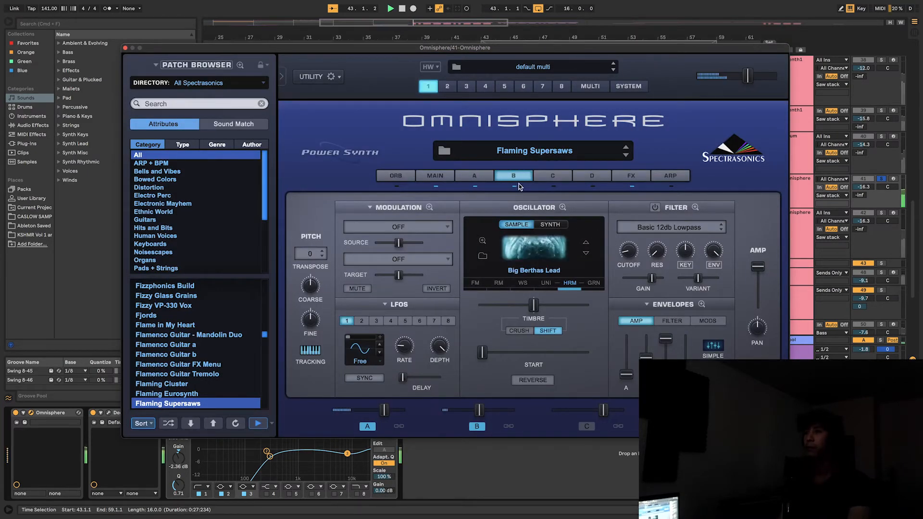
{"action": "left_click", "coordinate": [126, 48]}
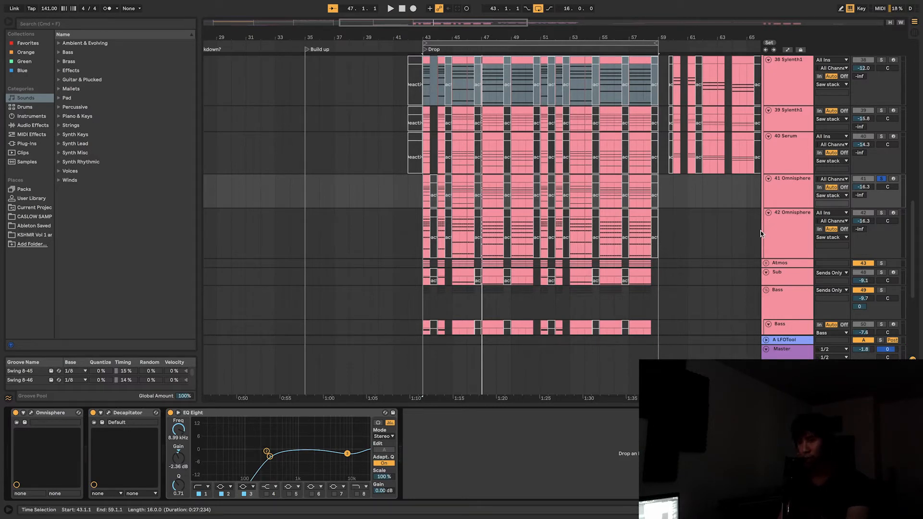
Solo 42 Omnisphere, view its Radiotone Melodies patch in the synth editor, and play the layer alone.
{"action": "left_click", "coordinate": [789, 232]}
{"action": "left_click", "coordinate": [881, 212]}
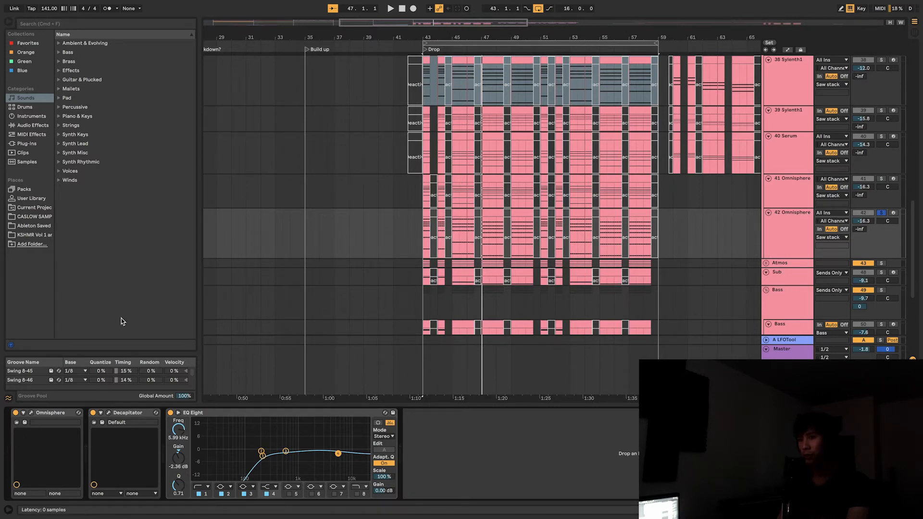
{"action": "left_click", "coordinate": [31, 413]}
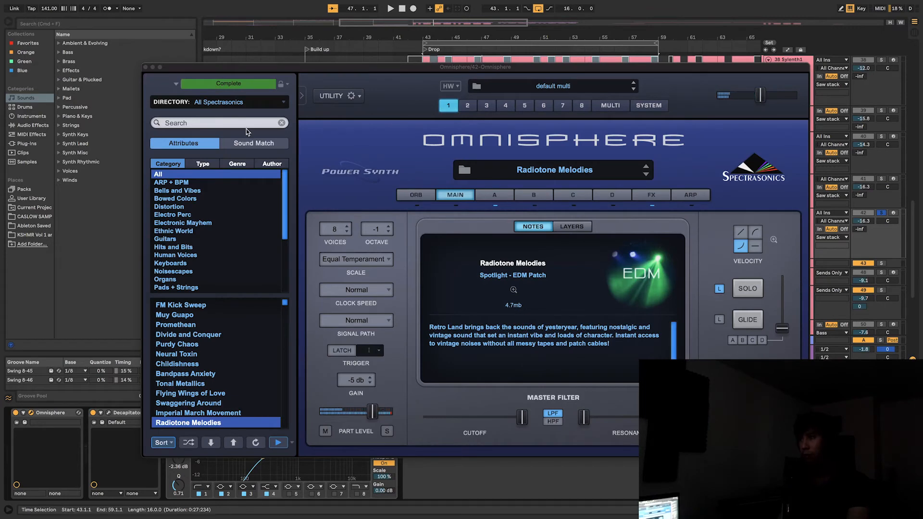
{"action": "left_click", "coordinate": [145, 67]}
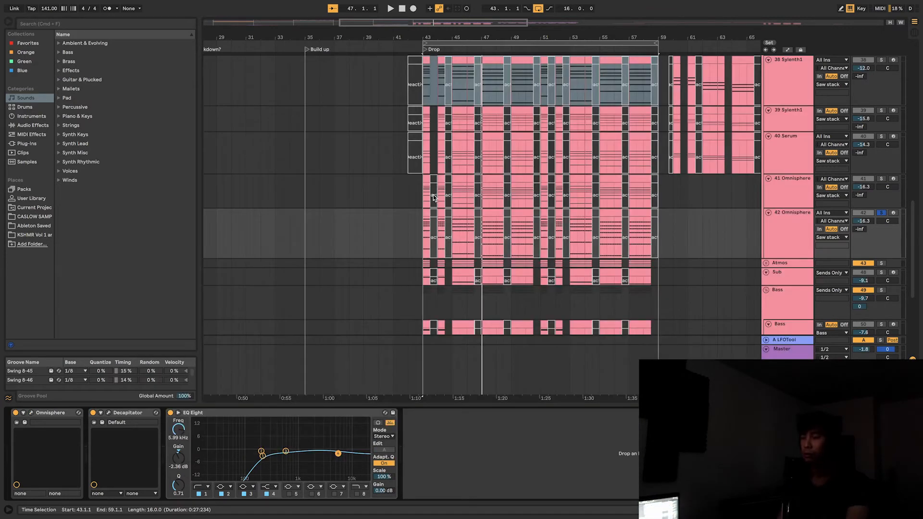
{"action": "key", "text": "space"}
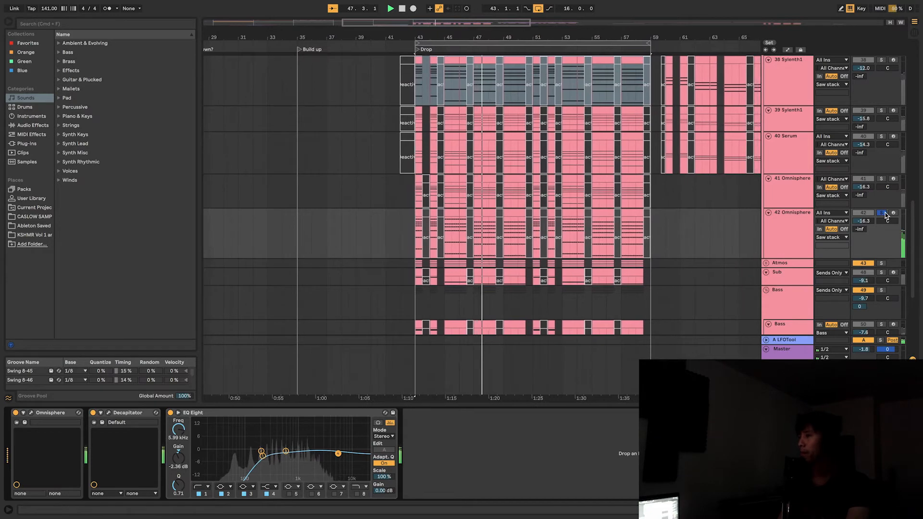
{"action": "key", "text": "space"}
Add 41 Omnisphere, 40 Serum, 39 Sylenth1 and 38 Sylenth1 to the solo and play the layers together from bar 43.
{"action": "scroll", "coordinate": [880, 219], "scroll_direction": "up", "scroll_amount": 2}
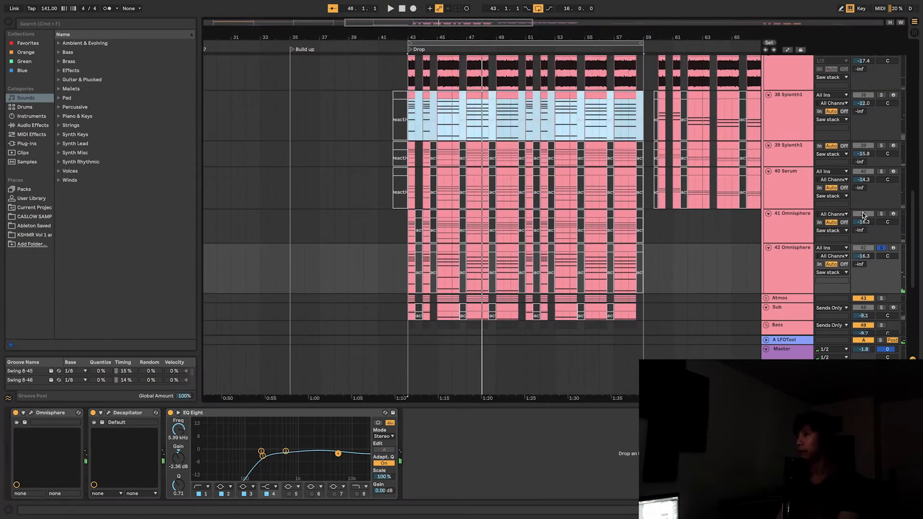
{"action": "left_click", "coordinate": [880, 214], "text": "super"}
{"action": "left_click", "coordinate": [882, 171], "text": "super"}
{"action": "left_click", "coordinate": [881, 146], "text": "super"}
{"action": "left_click", "coordinate": [881, 95], "text": "super"}
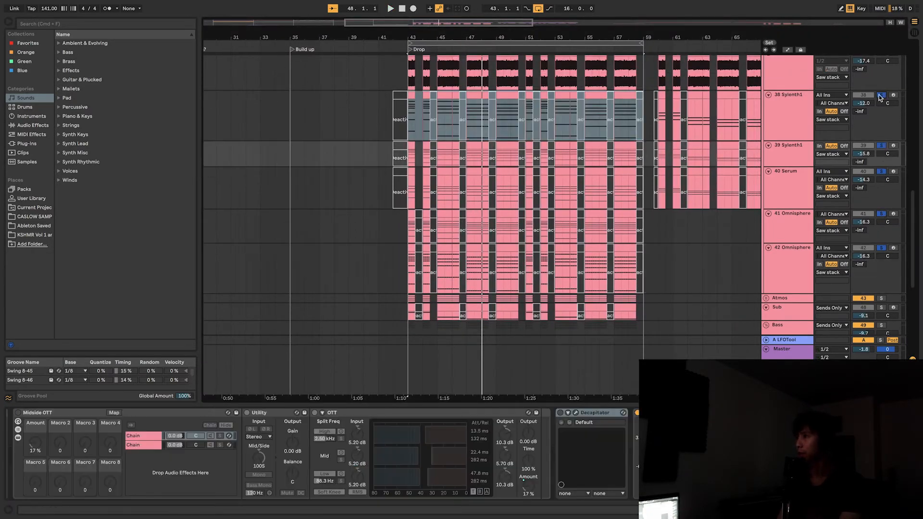
{"action": "key", "text": "space"}
{"action": "scroll", "coordinate": [733, 150], "scroll_direction": "up", "scroll_amount": 2}
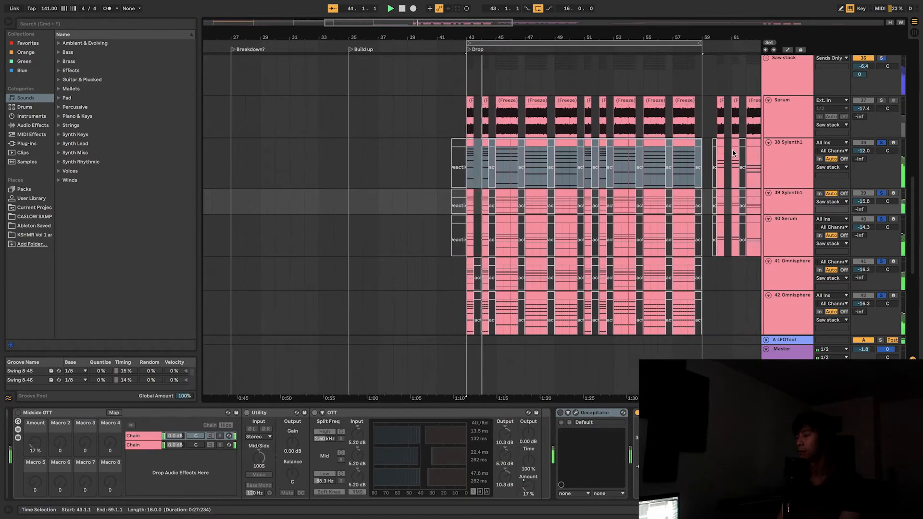
Compare the stack during playback by taking both Omnisphere layers out of the solo and adding them back.
{"action": "scroll", "coordinate": [732, 150], "scroll_direction": "down", "scroll_amount": 3}
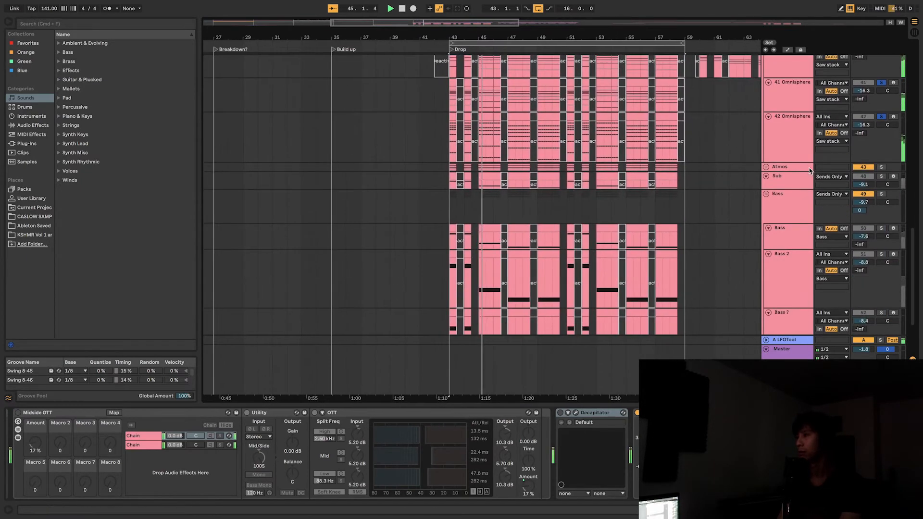
{"action": "scroll", "coordinate": [832, 183], "scroll_direction": "up", "scroll_amount": 1}
{"action": "left_click", "coordinate": [881, 212]}
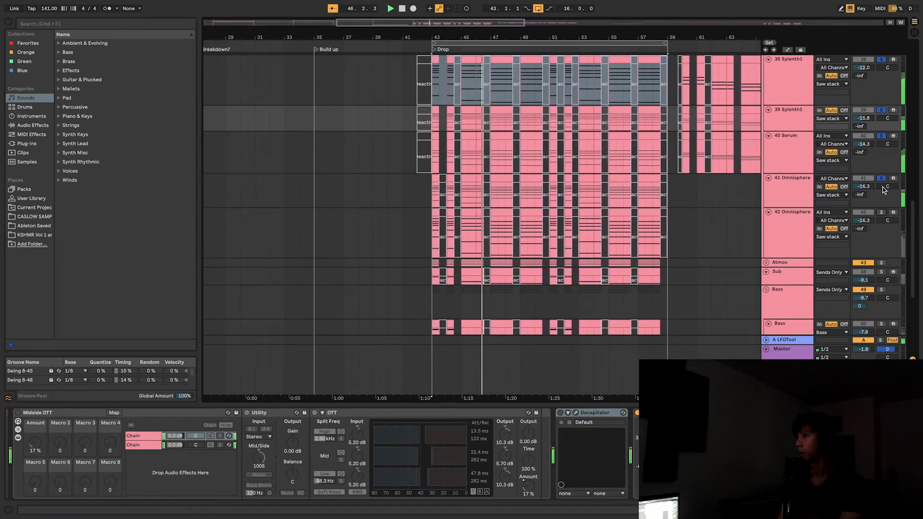
{"action": "left_click", "coordinate": [882, 178]}
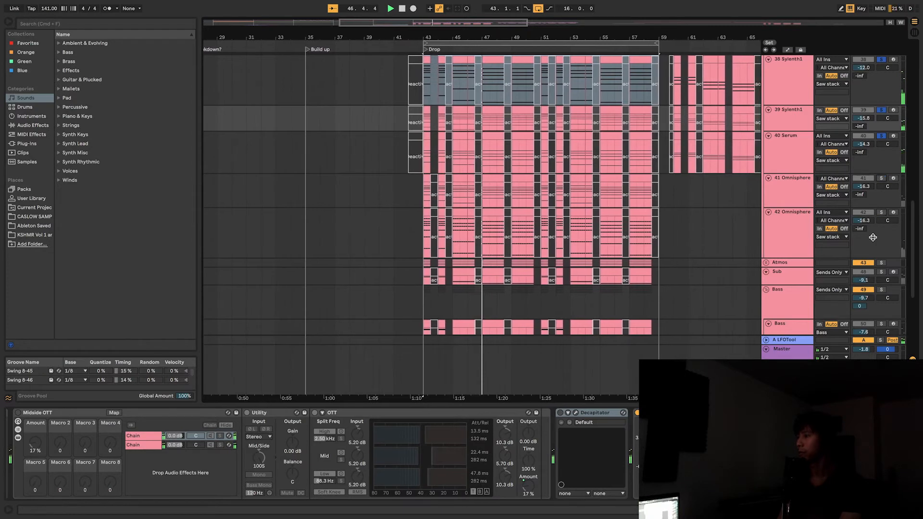
{"action": "left_click", "coordinate": [882, 179]}
{"action": "left_click", "coordinate": [881, 212]}
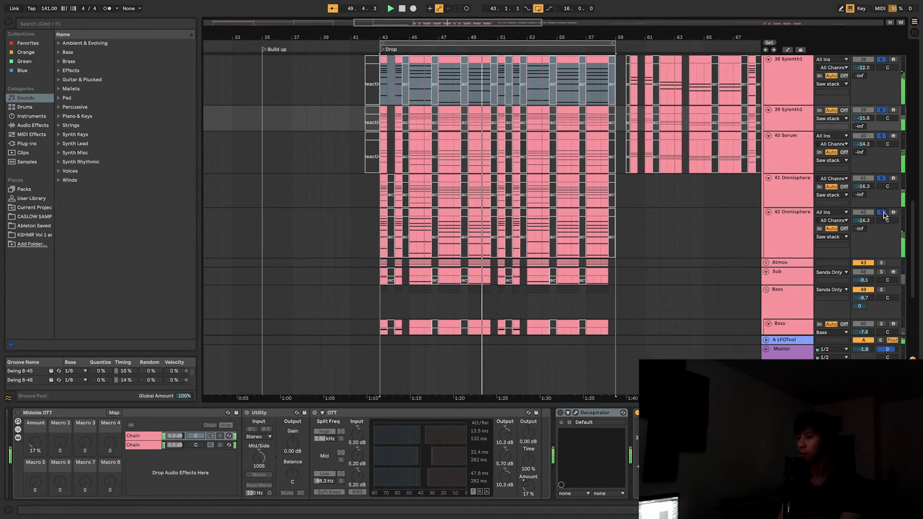
Show the EQ Eight settings of the frozen Serum track in the saw stack and solo that track.
{"action": "scroll", "coordinate": [884, 214], "scroll_direction": "up", "scroll_amount": 1}
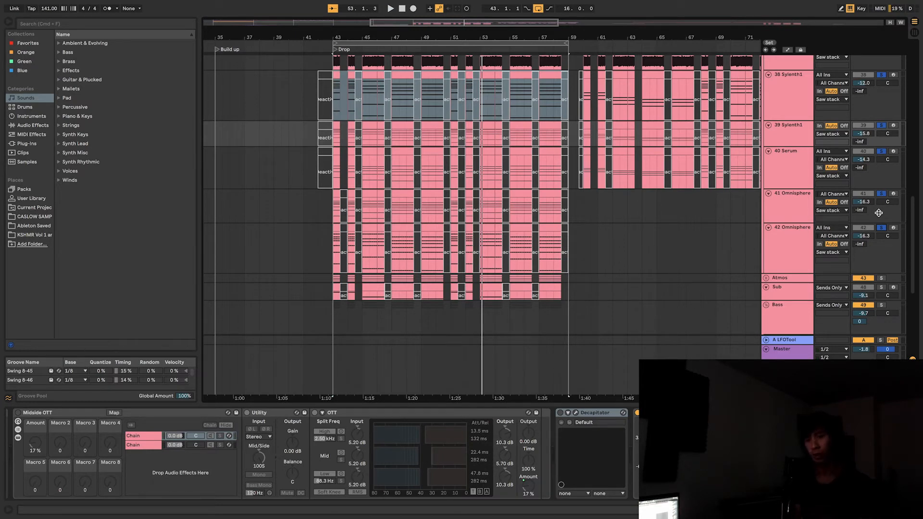
{"action": "scroll", "coordinate": [861, 218], "scroll_direction": "up", "scroll_amount": 5}
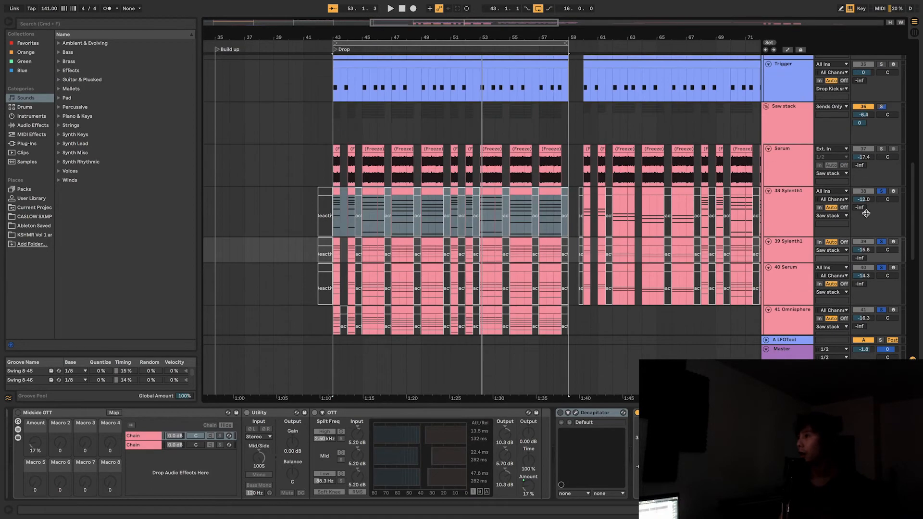
{"action": "left_click", "coordinate": [786, 156]}
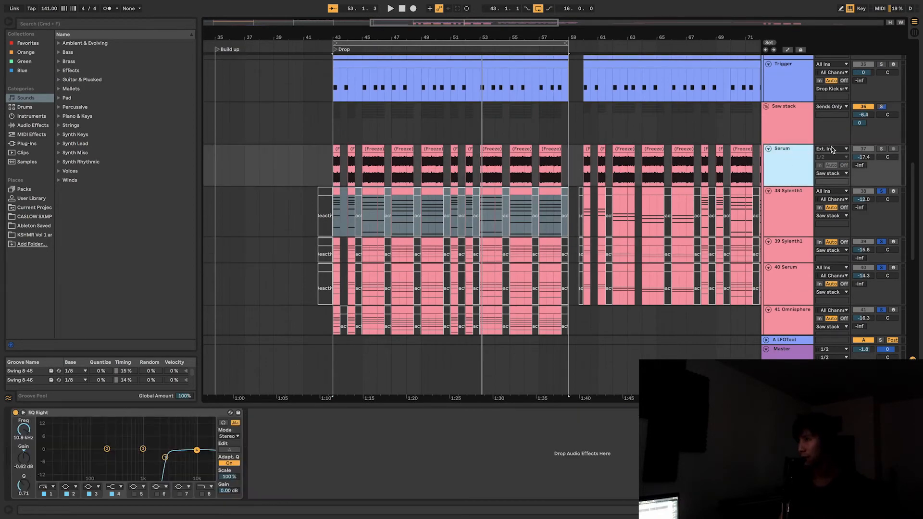
{"action": "left_click", "coordinate": [881, 148]}
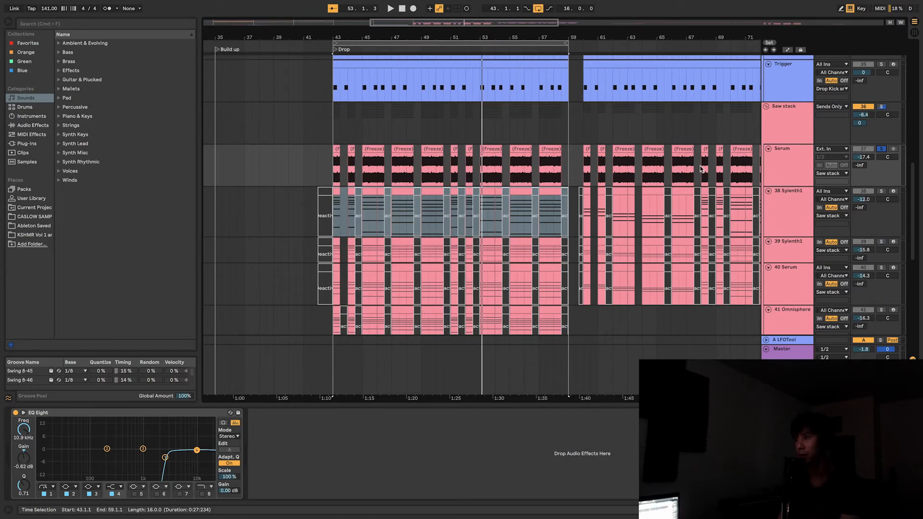
Insert a new MIDI track directly below the frozen Serum track.
{"action": "left_click", "coordinate": [774, 161]}
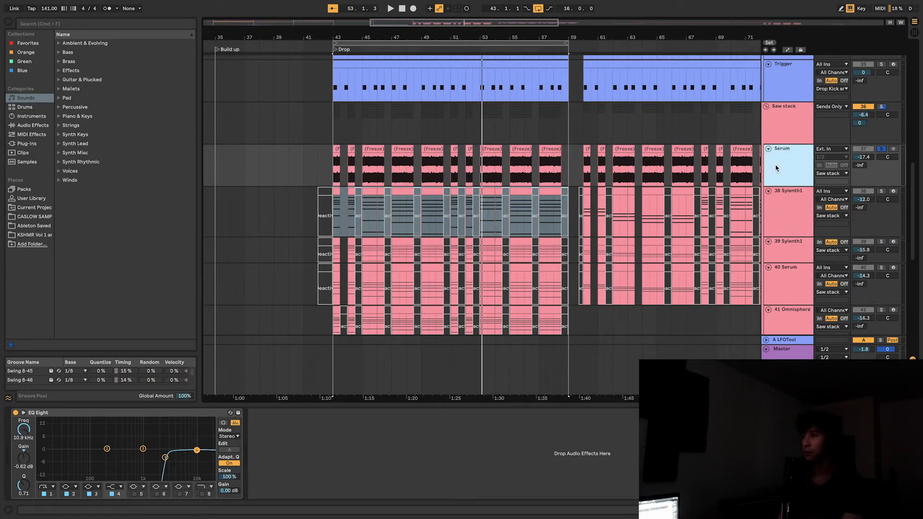
{"action": "right_click", "coordinate": [776, 168]}
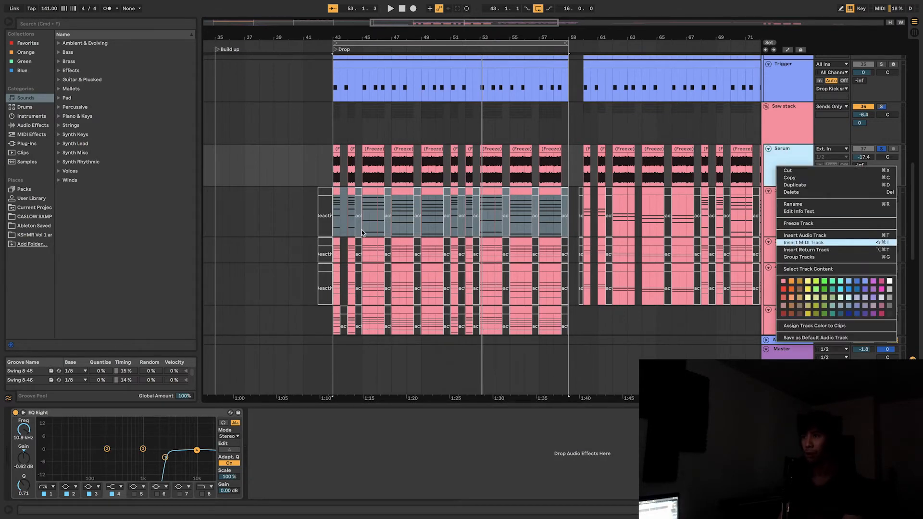
{"action": "key", "text": "Return"}
Search the browser for "serum" across all results and load Serum onto the new MIDI track.
{"action": "left_click", "coordinate": [51, 24]}
{"action": "type", "text": "serum"}
{"action": "left_click", "coordinate": [19, 172]}
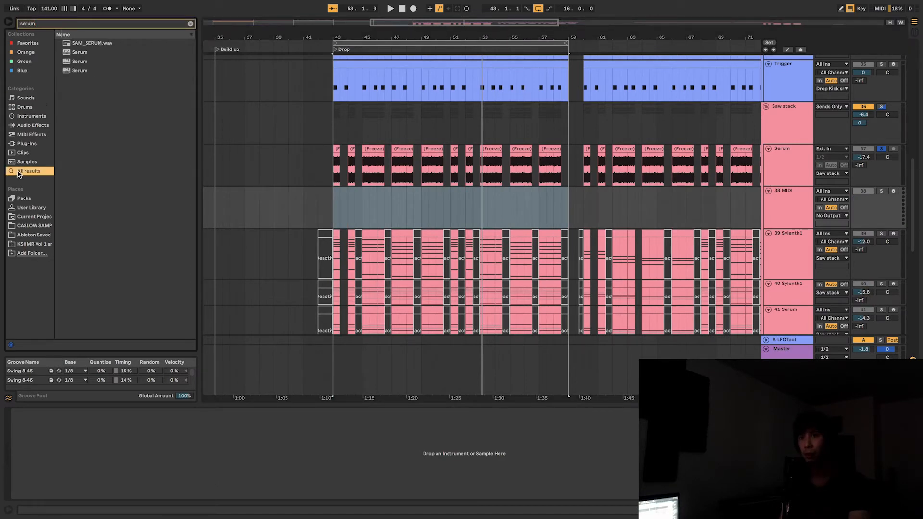
{"action": "double_click", "coordinate": [101, 70]}
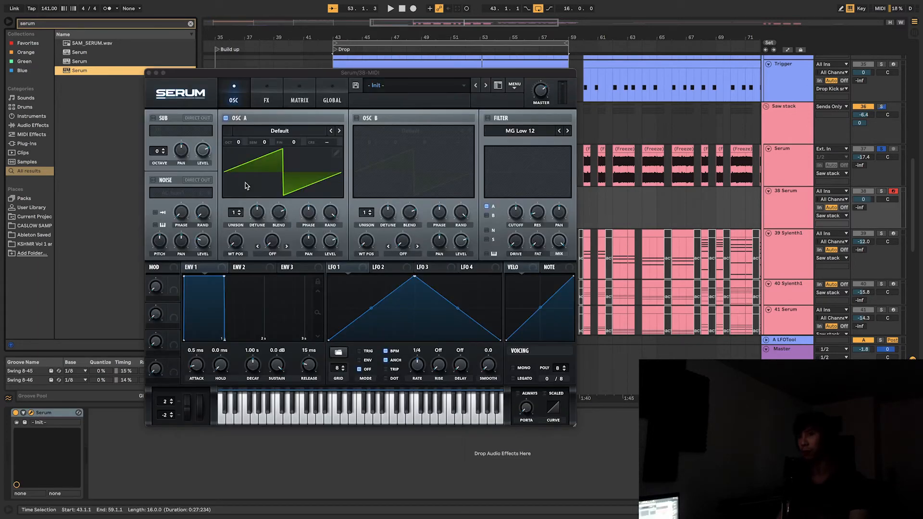
Enable Serum's noise oscillator and look through its Analog noise samples, including BrightWhite, without picking another one.
{"action": "left_click", "coordinate": [169, 180]}
{"action": "left_click", "coordinate": [183, 192]}
{"action": "mouse_move", "coordinate": [189, 207]}
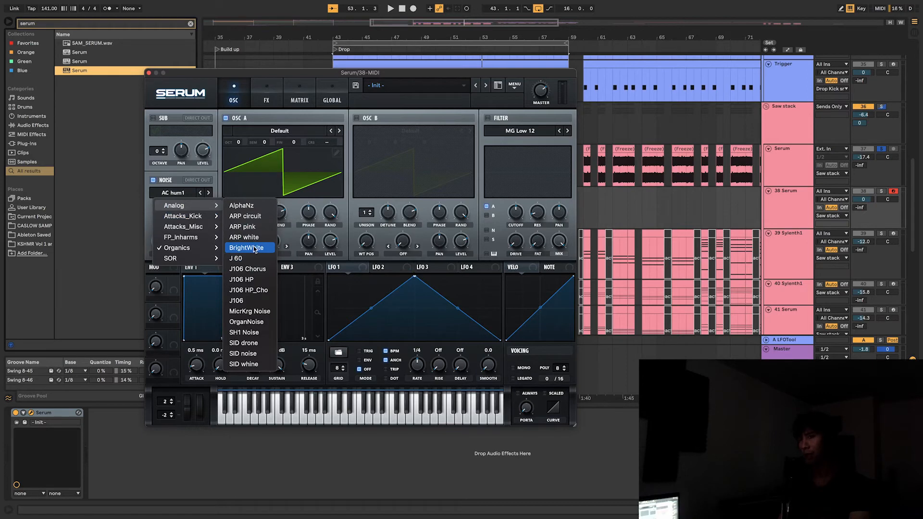
{"action": "mouse_move", "coordinate": [208, 219]}
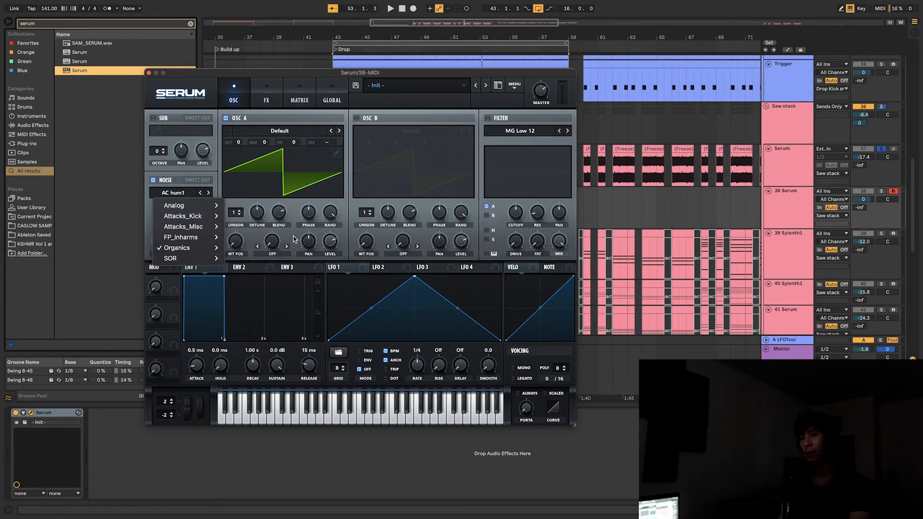
{"action": "left_click", "coordinate": [367, 202]}
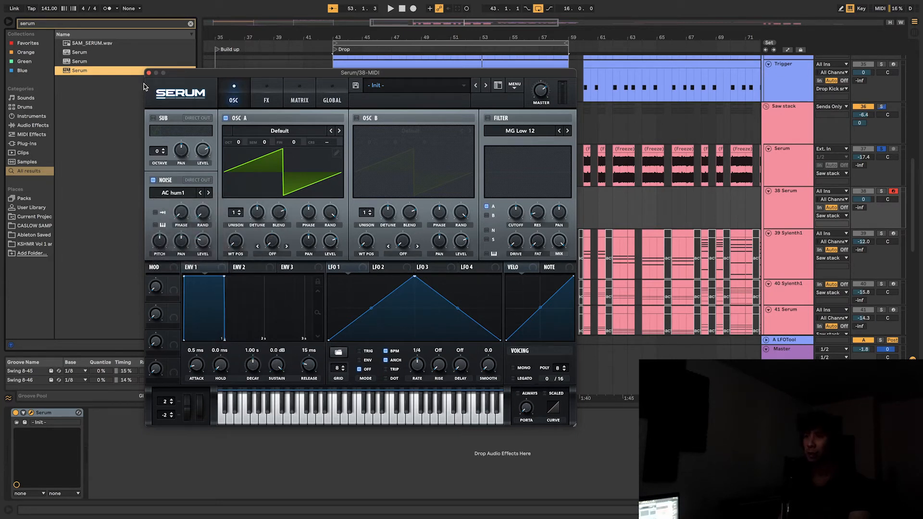
Toggle Serum's oscillator A and close the synth window.
{"action": "left_click", "coordinate": [224, 117]}
{"action": "left_click", "coordinate": [224, 117]}
{"action": "left_click", "coordinate": [224, 119]}
{"action": "left_click", "coordinate": [150, 73]}
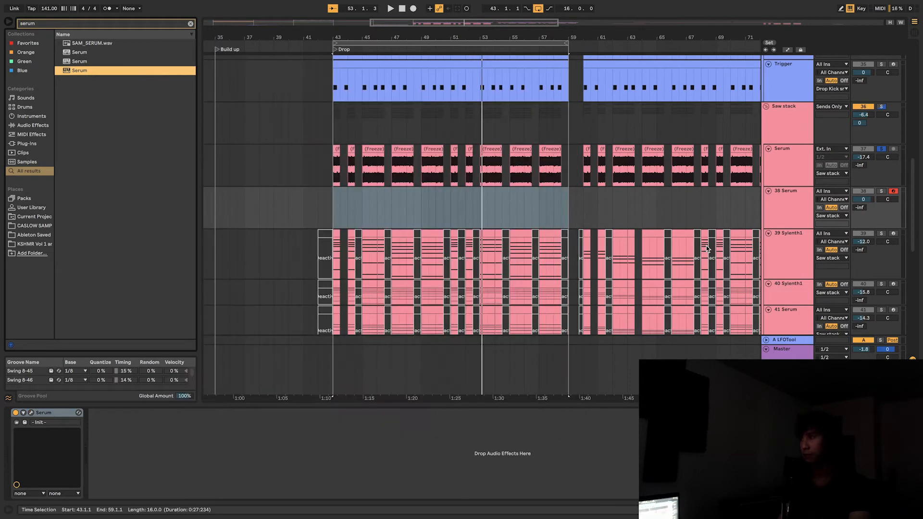
Try removing the 38 Serum track and play the drop with only the frozen Serum layer soloed.
{"action": "left_click", "coordinate": [790, 218]}
{"action": "key", "text": "Delete"}
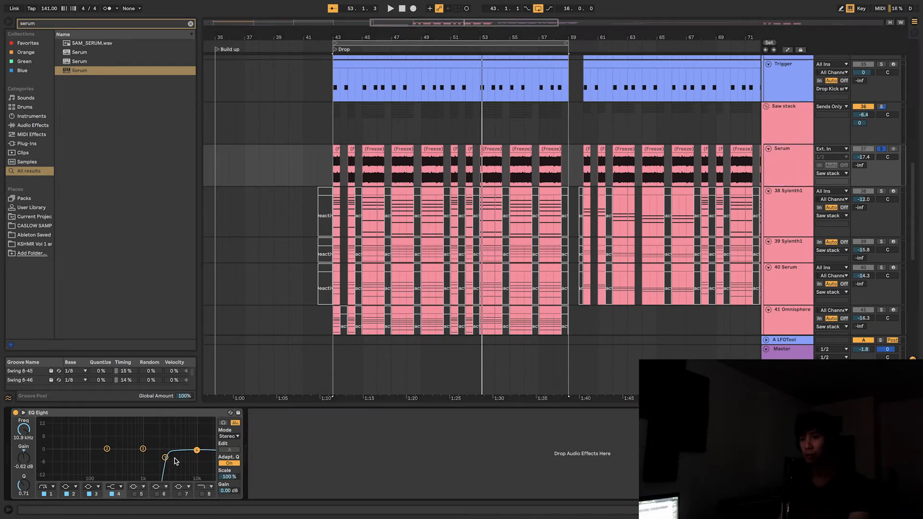
{"action": "key", "text": "space"}
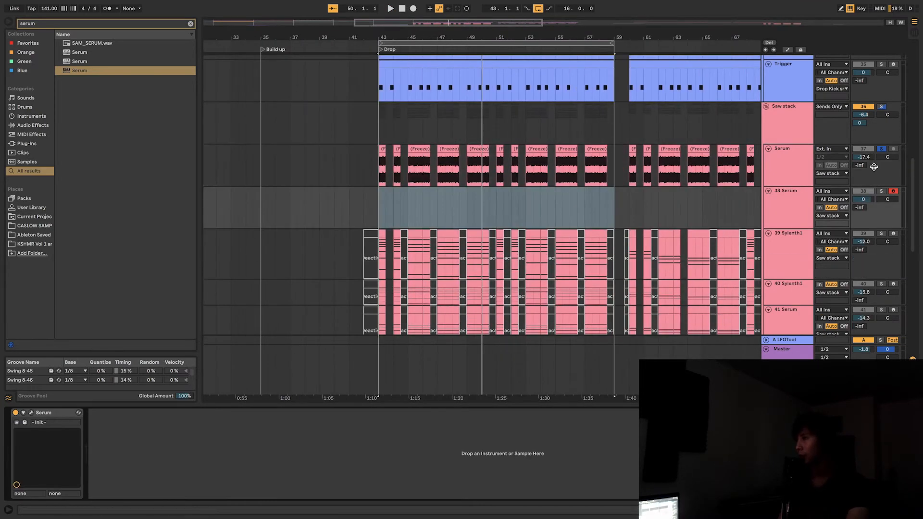
Take the frozen Serum track out of solo, solo the whole Saw stack group and mute the frozen Serum layer.
{"action": "left_click", "coordinate": [880, 150]}
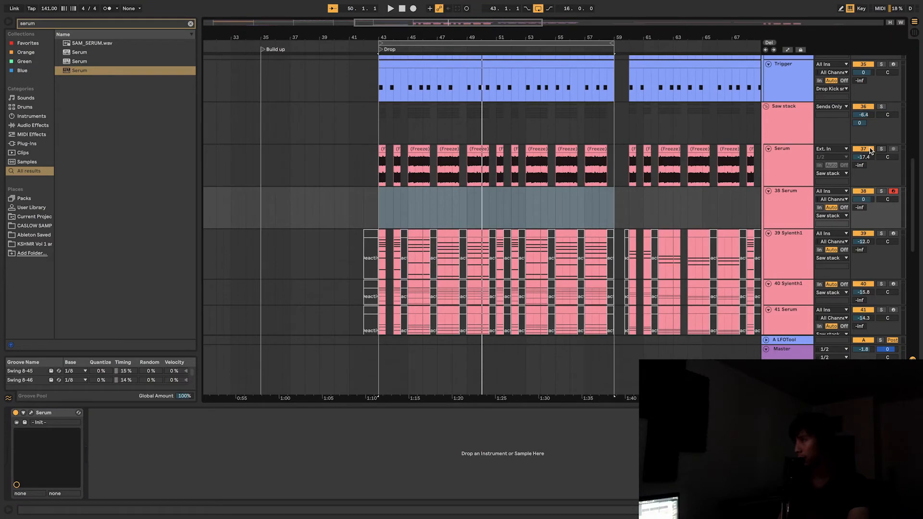
{"action": "left_click", "coordinate": [882, 106]}
{"action": "scroll", "coordinate": [552, 215], "scroll_direction": "down", "scroll_amount": 4}
{"action": "scroll", "coordinate": [528, 207], "scroll_direction": "up", "scroll_amount": 3}
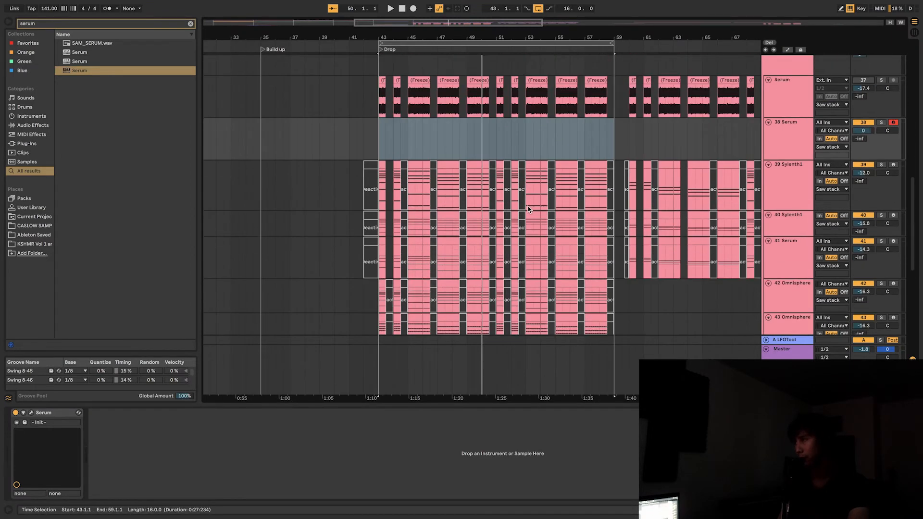
Play the Saw stack from bar 43 without the frozen Serum layer and again with it switched back on.
{"action": "key", "text": "space"}
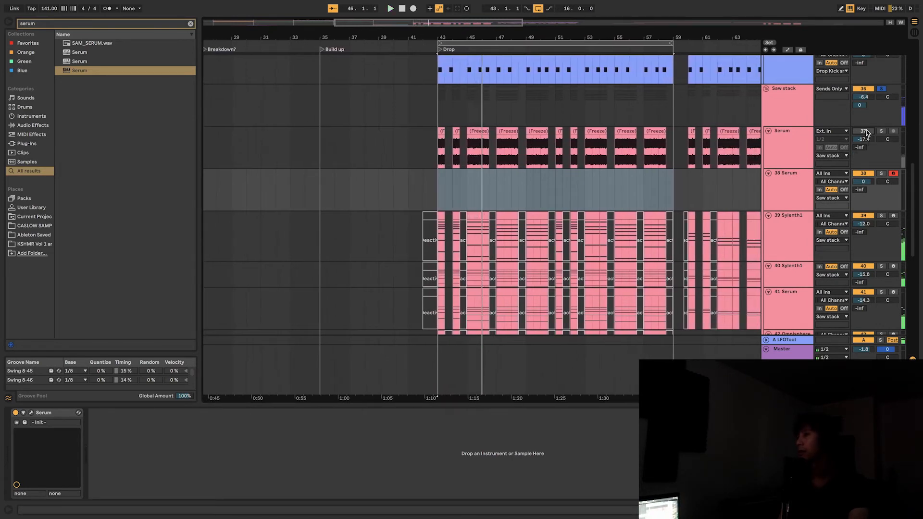
{"action": "key", "text": "space"}
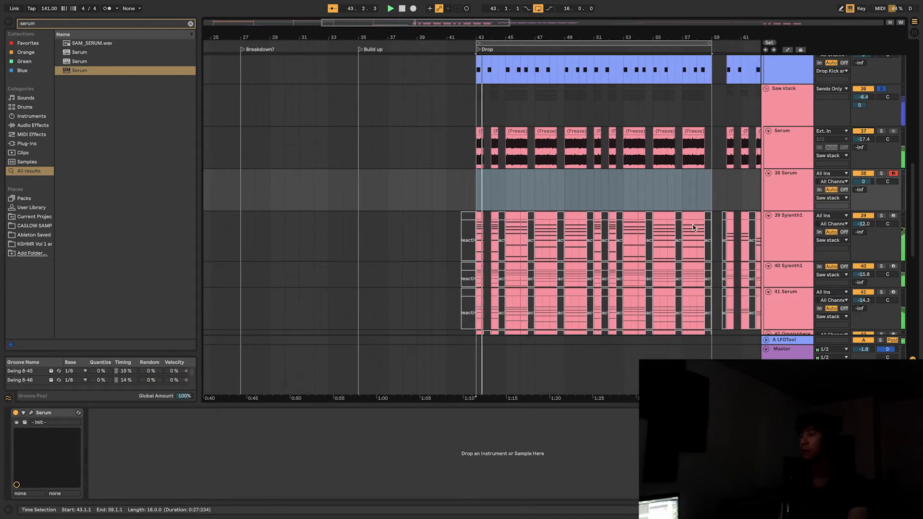
{"action": "scroll", "coordinate": [697, 224], "scroll_direction": "down", "scroll_amount": 3}
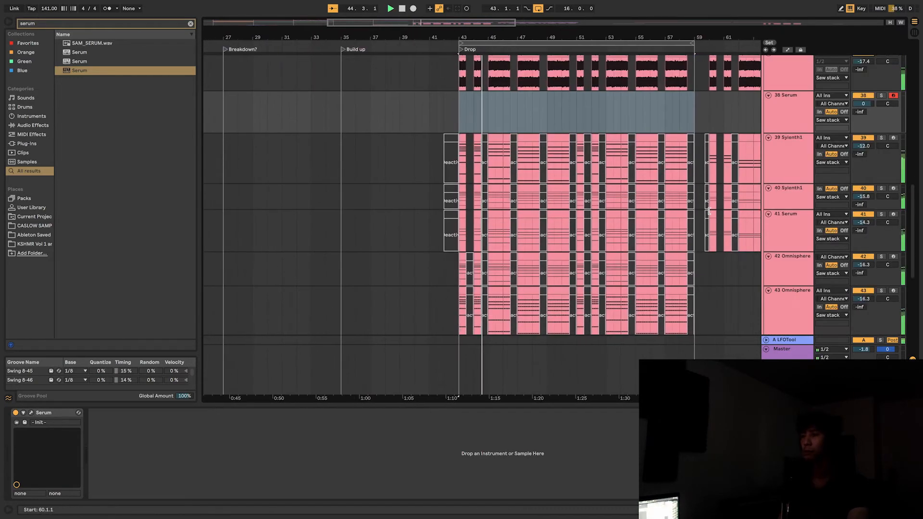
{"action": "scroll", "coordinate": [709, 213], "scroll_direction": "up", "scroll_amount": 2}
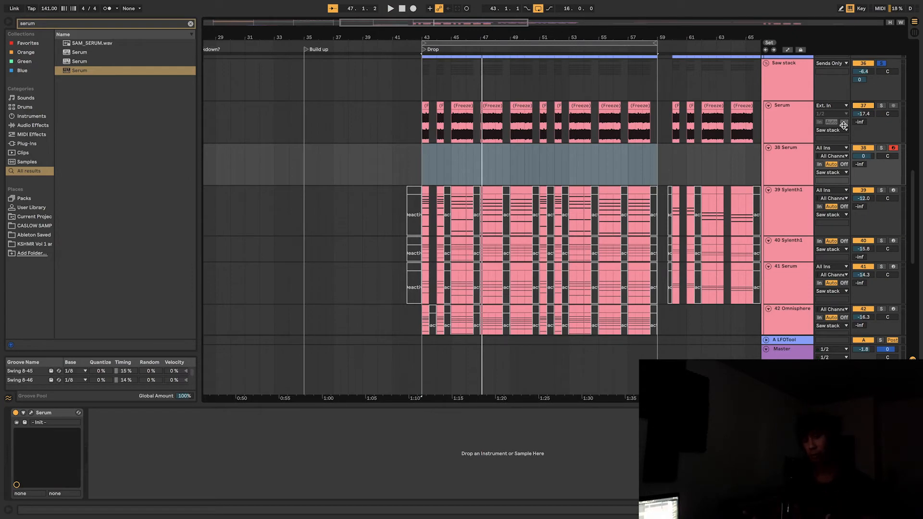
Solo the Atmos group below the saw stack and unfold it to show its tracks.
{"action": "scroll", "coordinate": [844, 145], "scroll_direction": "down", "scroll_amount": 5}
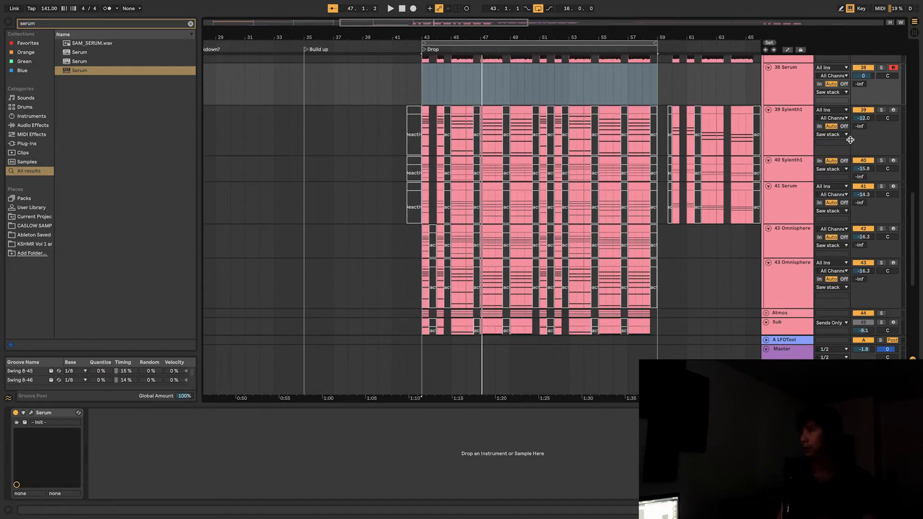
{"action": "scroll", "coordinate": [828, 160], "scroll_direction": "up", "scroll_amount": 1}
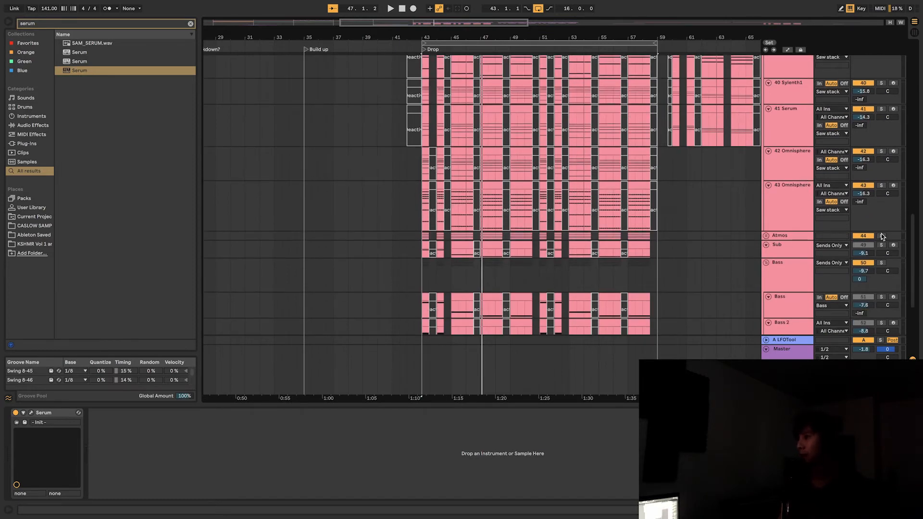
{"action": "left_click", "coordinate": [881, 236]}
{"action": "left_click", "coordinate": [766, 236]}
{"action": "scroll", "coordinate": [769, 240], "scroll_direction": "down", "scroll_amount": 4}
{"action": "scroll", "coordinate": [788, 243], "scroll_direction": "up", "scroll_amount": 2}
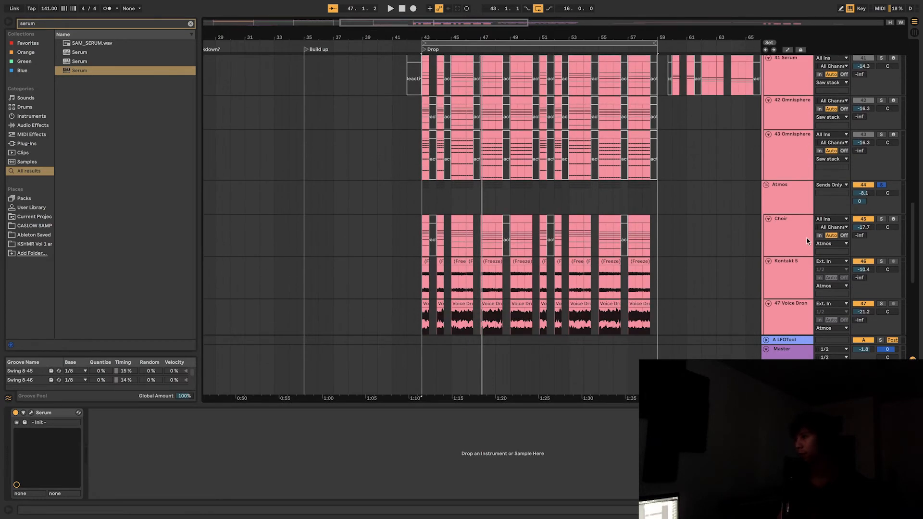
Solo the Choir track in the Atmos group, show its devices and play it from bar 43.
{"action": "left_click", "coordinate": [882, 220]}
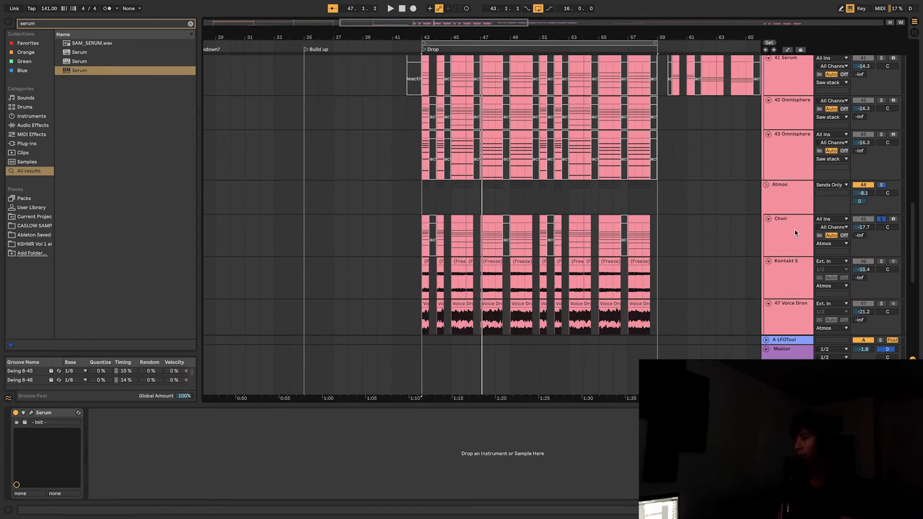
{"action": "left_click", "coordinate": [794, 229]}
{"action": "key", "text": "space"}
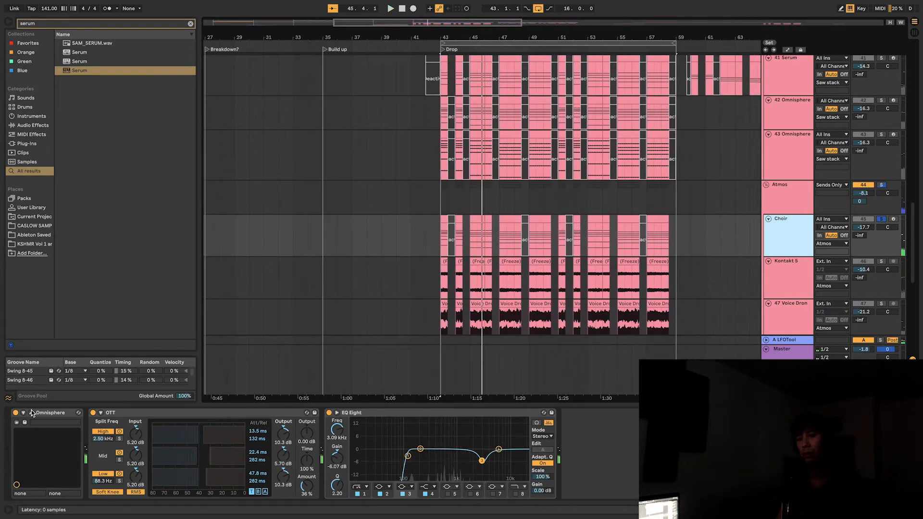
Inspect the Choir track's Omnisphere patch, including its effects, layer A and the amp, filter and mod envelopes.
{"action": "left_click", "coordinate": [31, 412]}
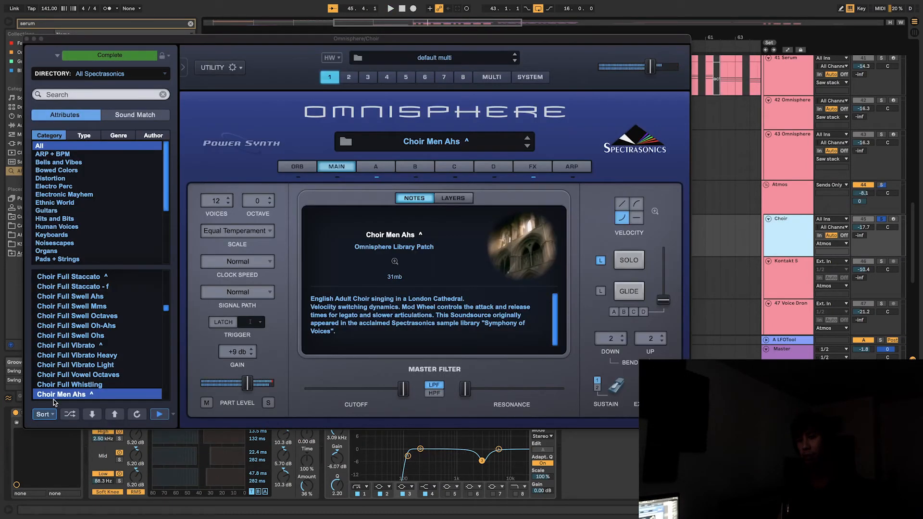
{"action": "left_click", "coordinate": [534, 167]}
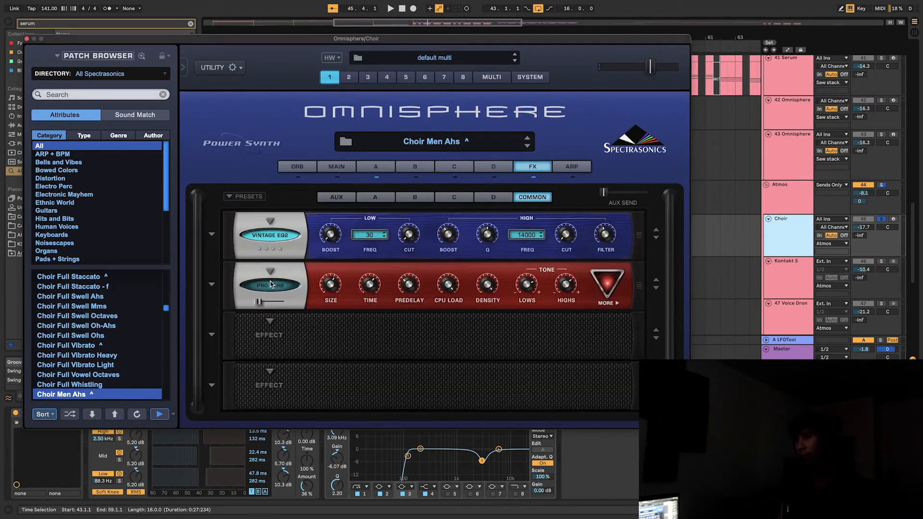
{"action": "left_click", "coordinate": [374, 165]}
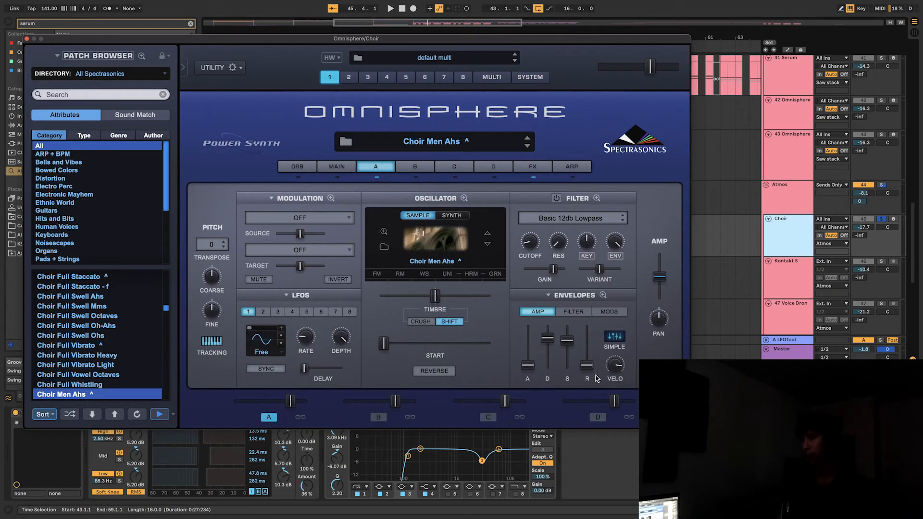
{"action": "left_click", "coordinate": [575, 311]}
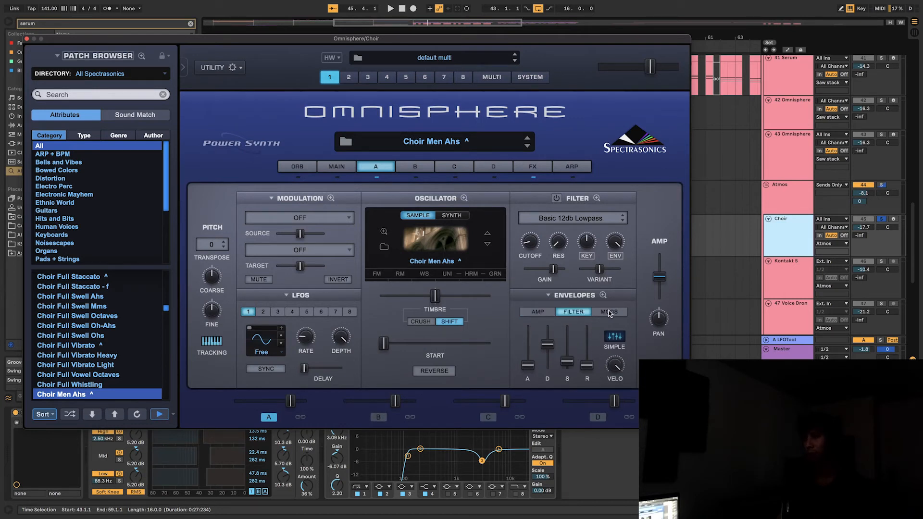
{"action": "left_click", "coordinate": [609, 312]}
{"action": "left_click", "coordinate": [553, 312]}
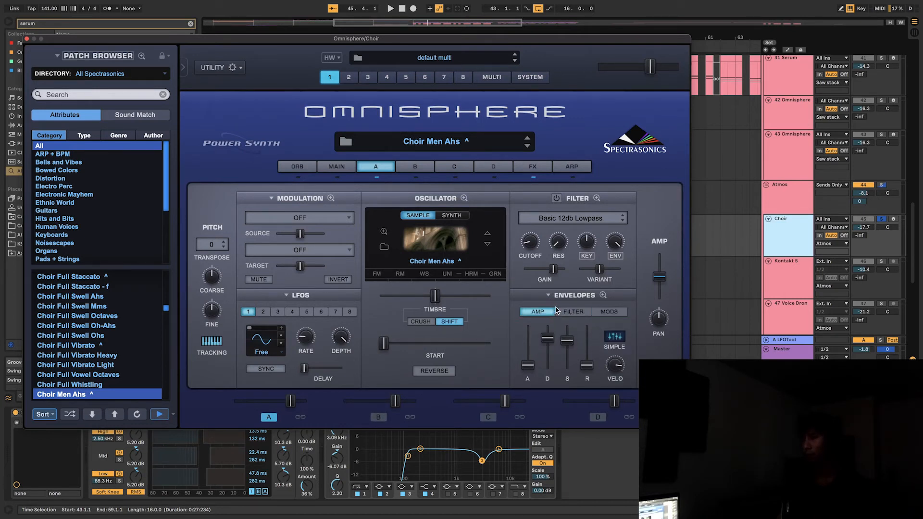
{"action": "left_click", "coordinate": [27, 39]}
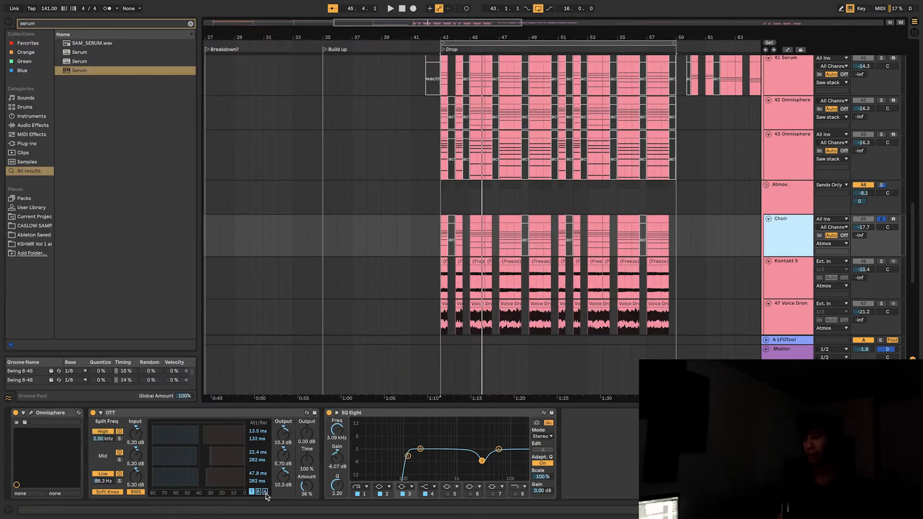
Try flattening the EQ Eight dip near 3 kHz on the Choir track during playback, and undo the change.
{"action": "key", "text": "space"}
{"action": "left_click_drag", "start_coordinate": [482, 461], "coordinate": [483, 449]}
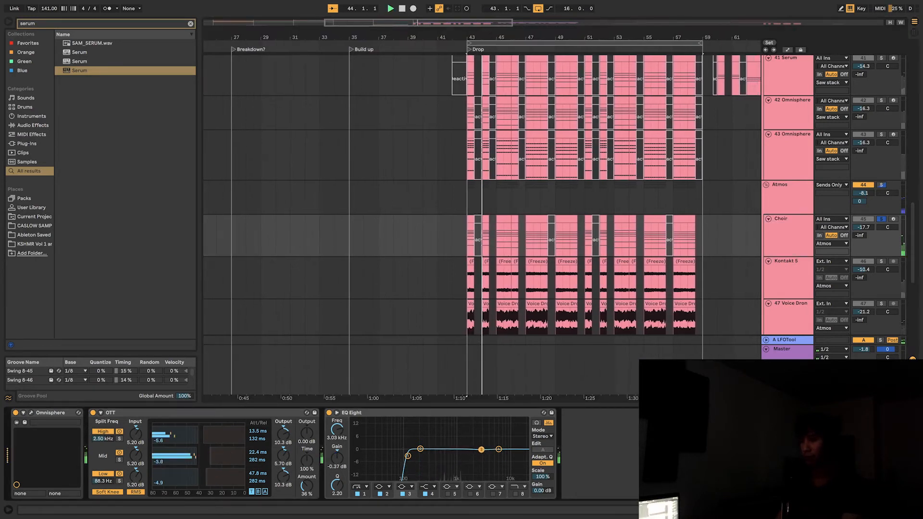
{"action": "key", "text": "super+z"}
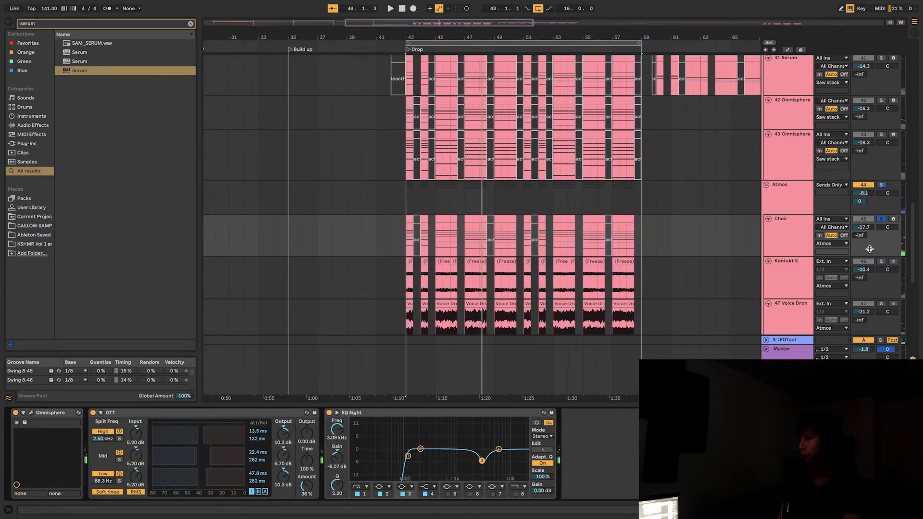
Show the EQ Eight of the frozen Kontakt 5 track, solo that track and play it from bar 43.
{"action": "left_click", "coordinate": [808, 267]}
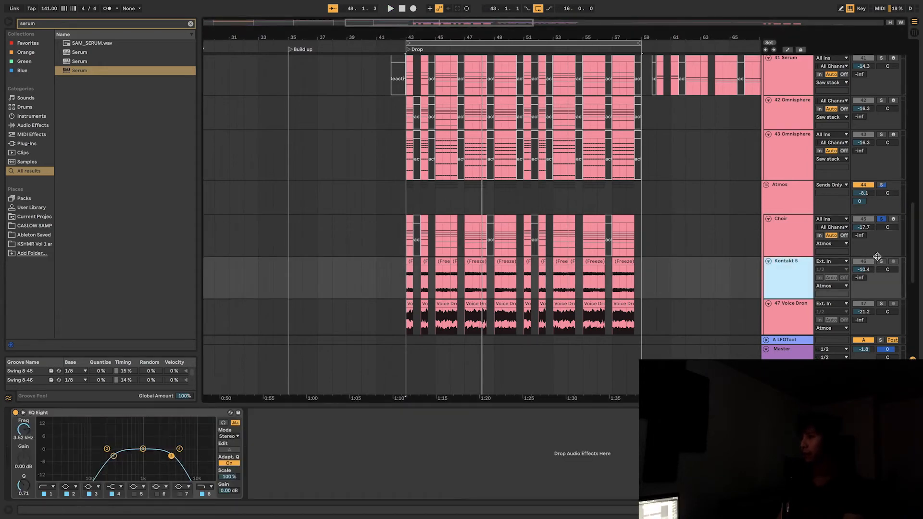
{"action": "left_click", "coordinate": [881, 261]}
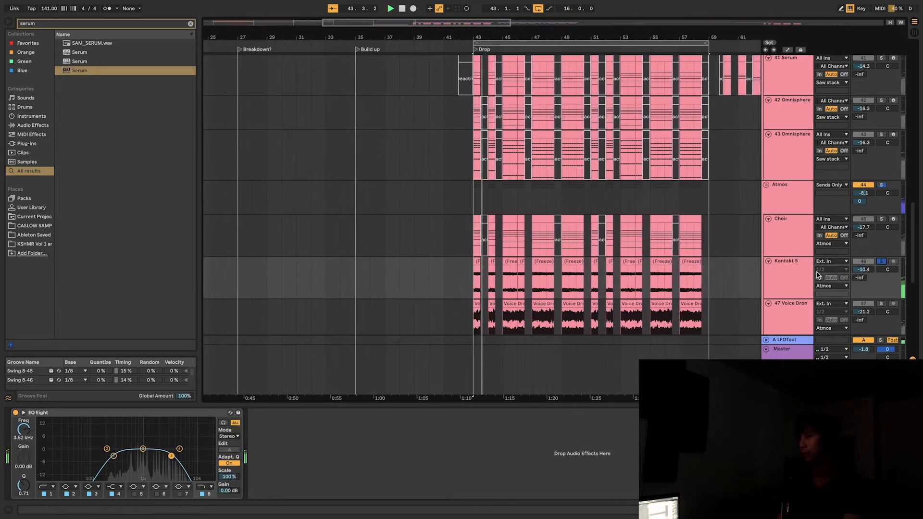
{"action": "left_click", "coordinate": [793, 274]}
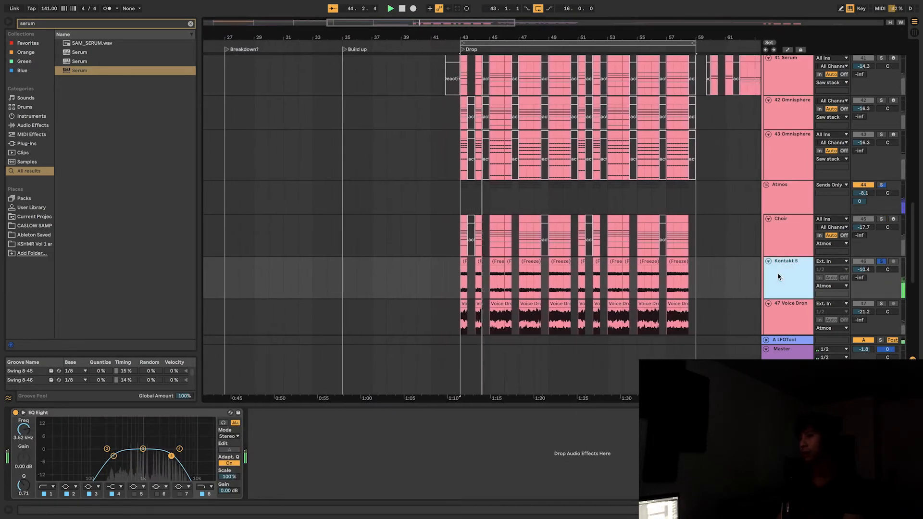
Insert a new MIDI track directly below the Kontakt 5 track, stop playback and select the new track.
{"action": "right_click", "coordinate": [803, 280]}
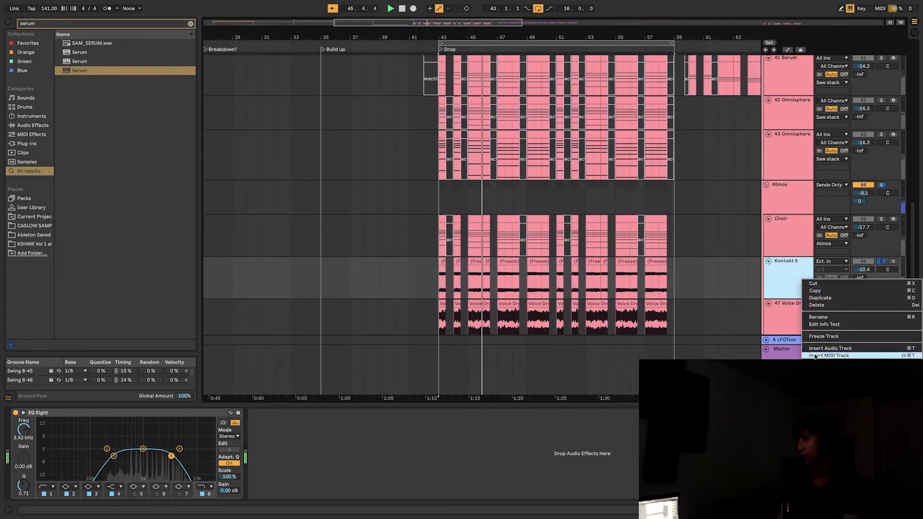
{"action": "key", "text": "space"}
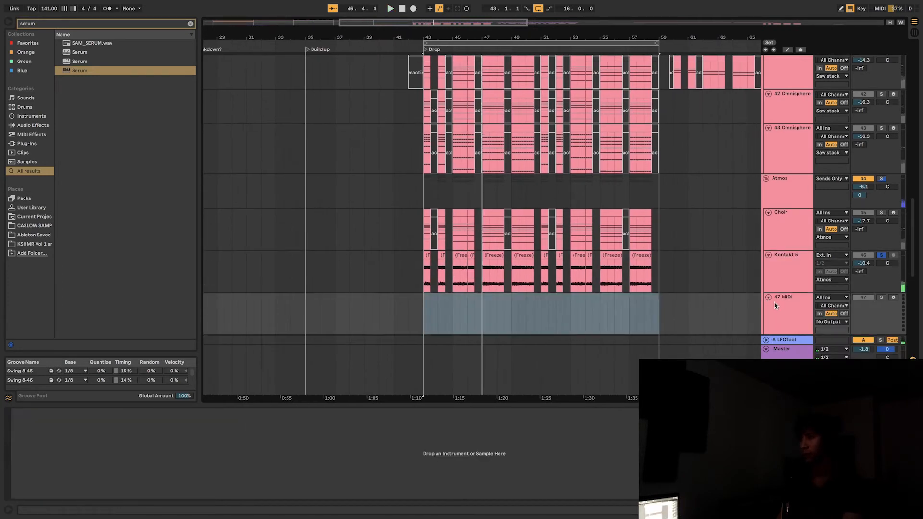
{"action": "left_click", "coordinate": [776, 307]}
Search the browser for "kontakt" and load the Kontakt 5 plug-in onto the new MIDI track.
{"action": "left_click", "coordinate": [62, 24]}
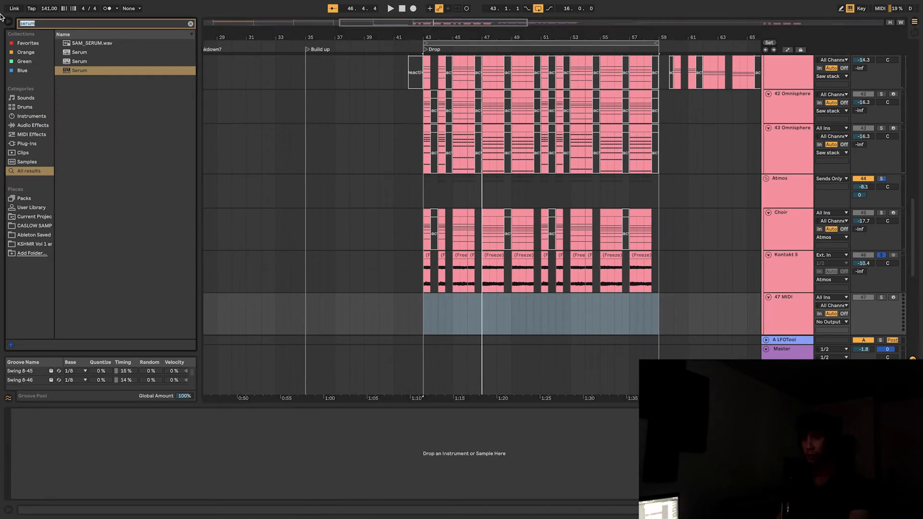
{"action": "type", "text": "kontakt"}
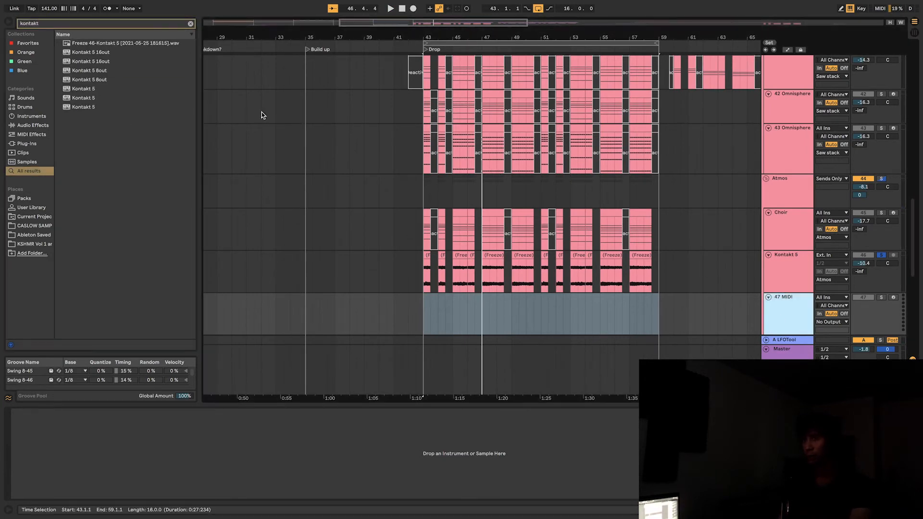
{"action": "left_click", "coordinate": [93, 85]}
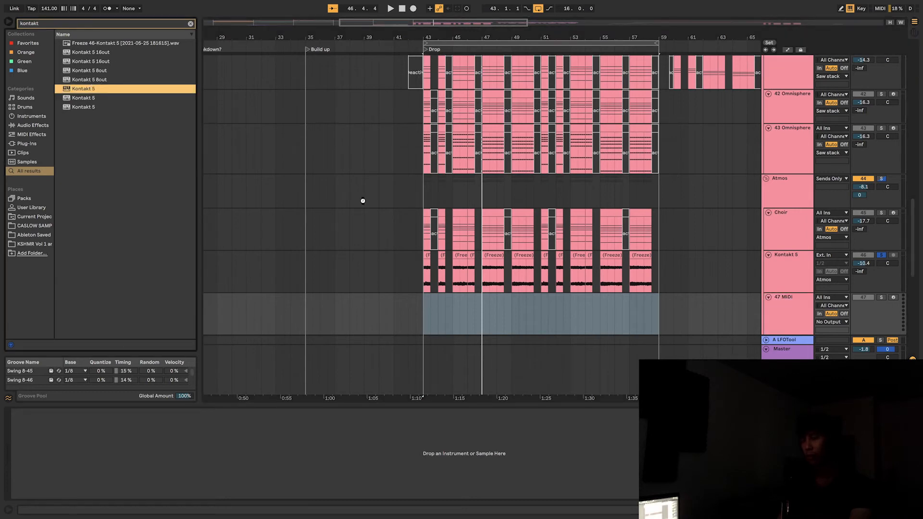
{"action": "key", "text": "Return"}
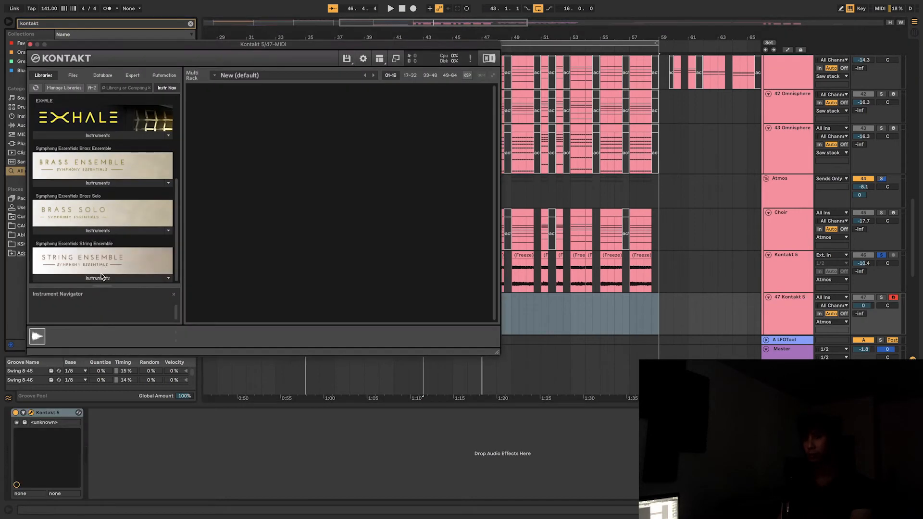
Show the String Ensemble library's instruments in Kontakt, including String Ensemble Essential, Violas Essential and Violins 1 Essential.
{"action": "left_click", "coordinate": [98, 278]}
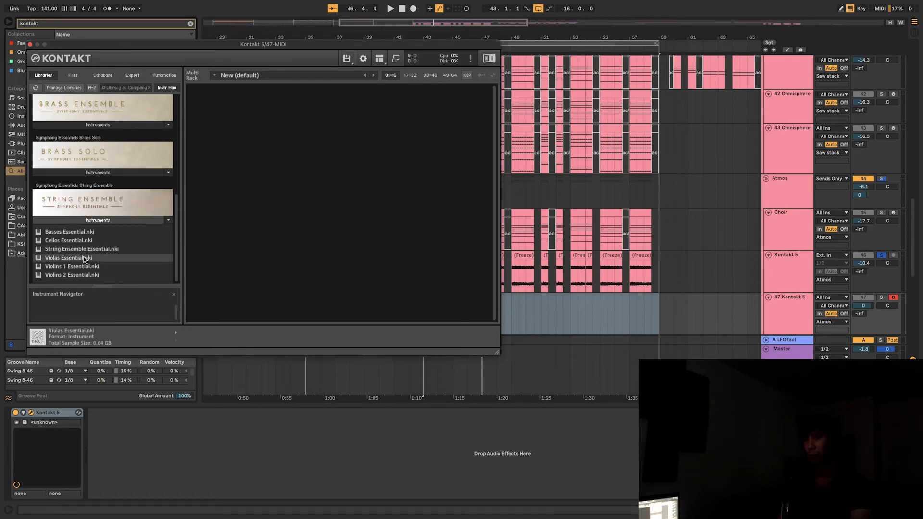
{"action": "left_click", "coordinate": [88, 249]}
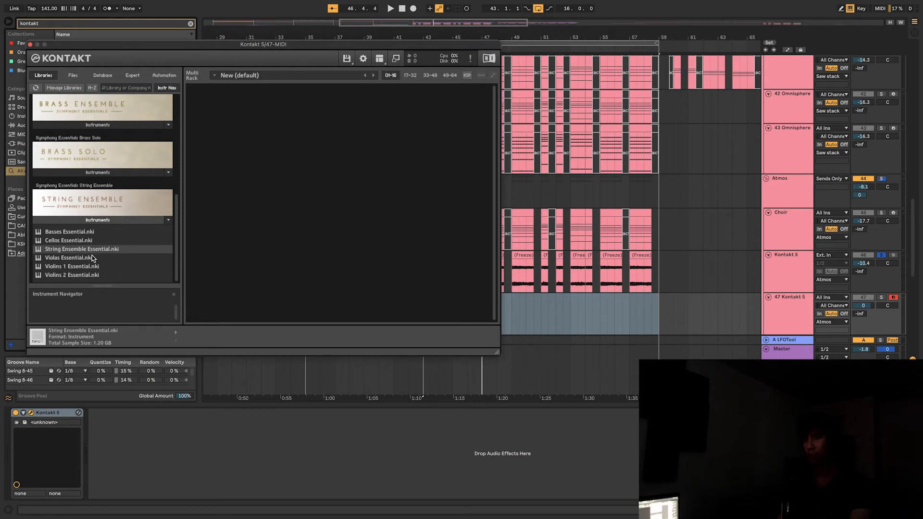
{"action": "left_click", "coordinate": [93, 257]}
{"action": "left_click", "coordinate": [94, 266]}
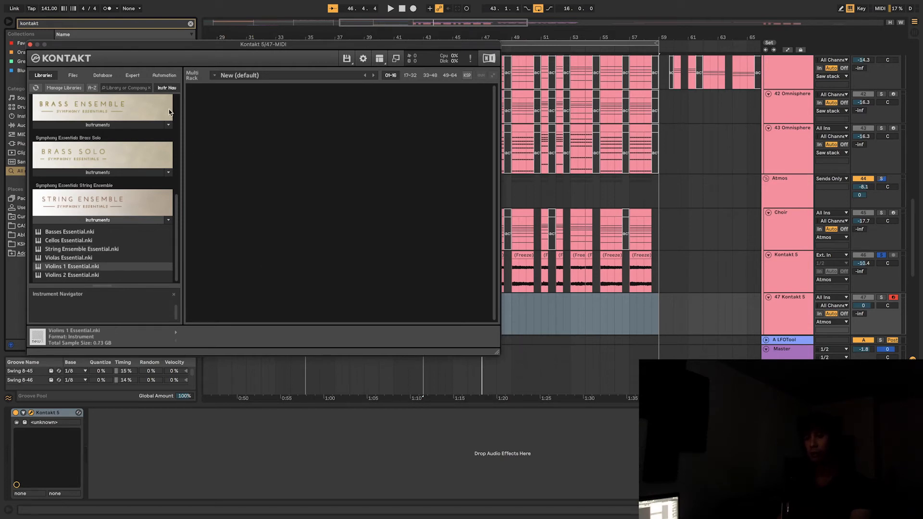
Close the Kontakt window and delete the temporary Kontakt 5 MIDI track.
{"action": "left_click", "coordinate": [30, 45]}
{"action": "left_click", "coordinate": [787, 310]}
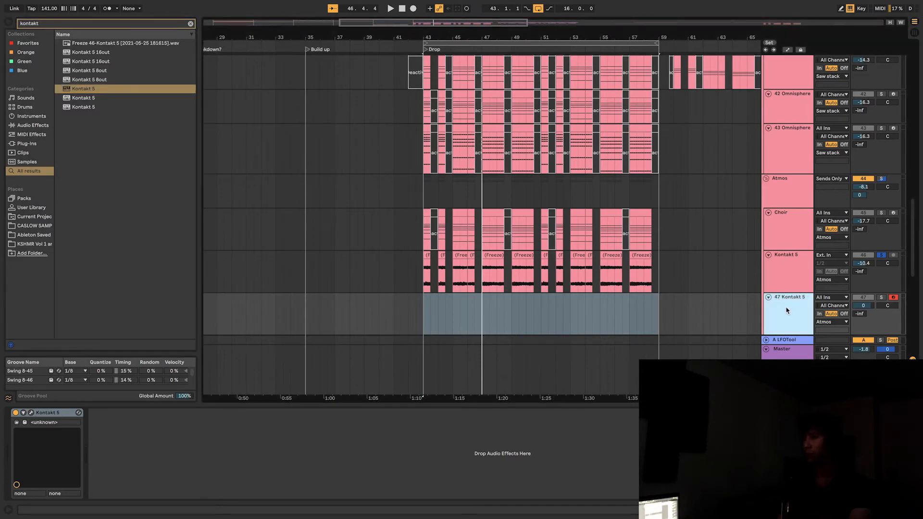
{"action": "key", "text": "Delete"}
Show the frozen Kontakt 5 track's EQ Eight and examine its first clip at bar 43 close up.
{"action": "left_click", "coordinate": [787, 265]}
{"action": "left_click", "coordinate": [428, 255]}
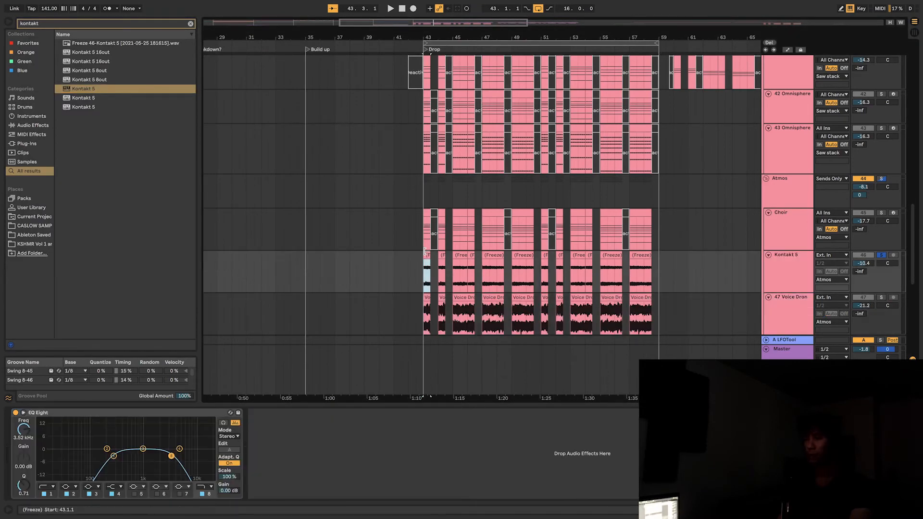
{"action": "key", "text": "plus"}
{"action": "key", "text": "plus"}
{"action": "key", "text": "plus"}
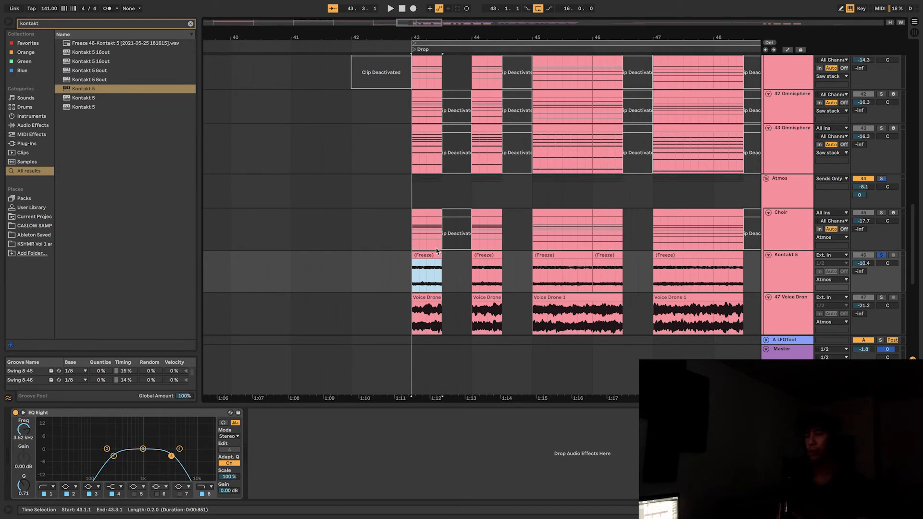
{"action": "scroll", "coordinate": [436, 249], "scroll_direction": "down", "scroll_amount": 3}
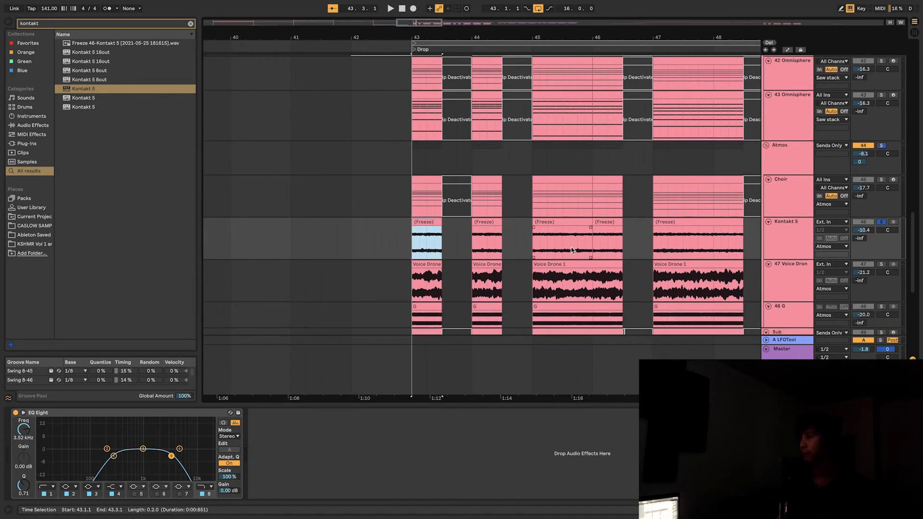
Solo the Voice Drone track, show its OTT, Decapitator, EQ Eight and Delay chain, and play it from bar 43.
{"action": "left_click", "coordinate": [881, 264]}
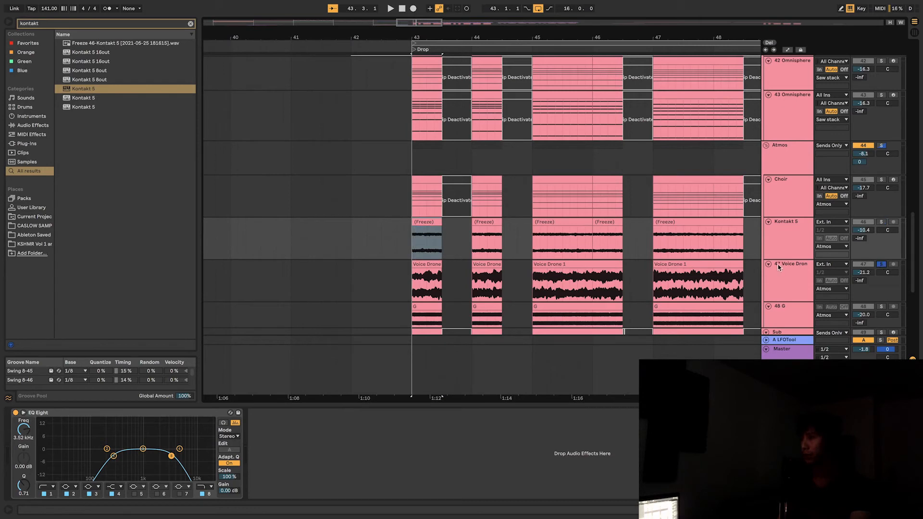
{"action": "left_click", "coordinate": [780, 274]}
{"action": "left_click", "coordinate": [548, 259]}
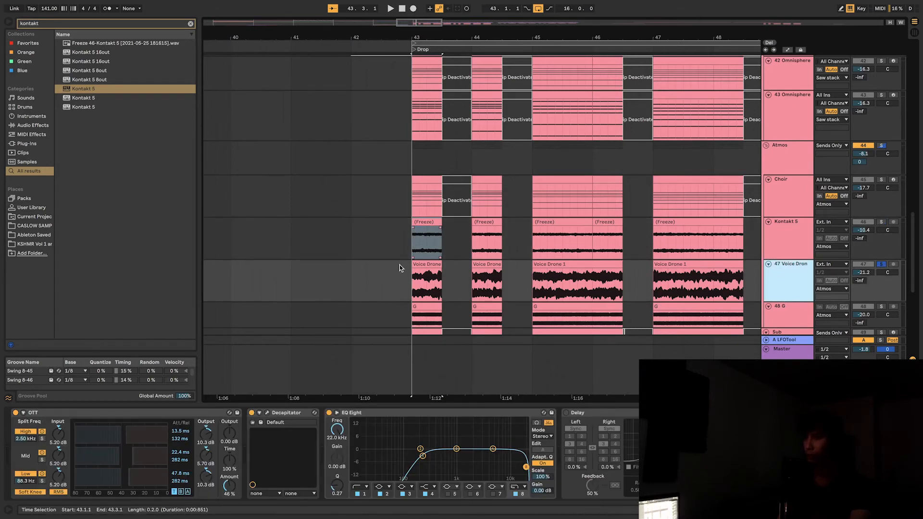
{"action": "left_click", "coordinate": [416, 266]}
{"action": "key", "text": "space"}
{"action": "key", "text": "minus"}
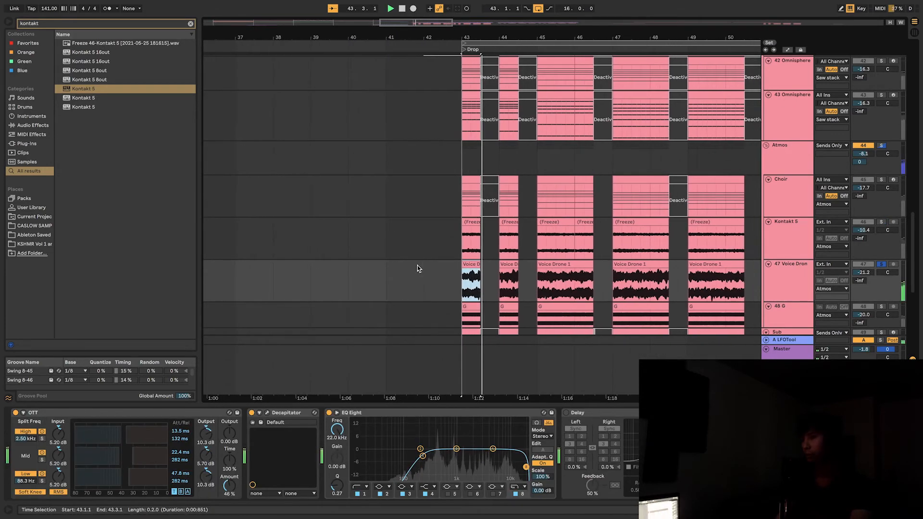
{"action": "key", "text": "minus"}
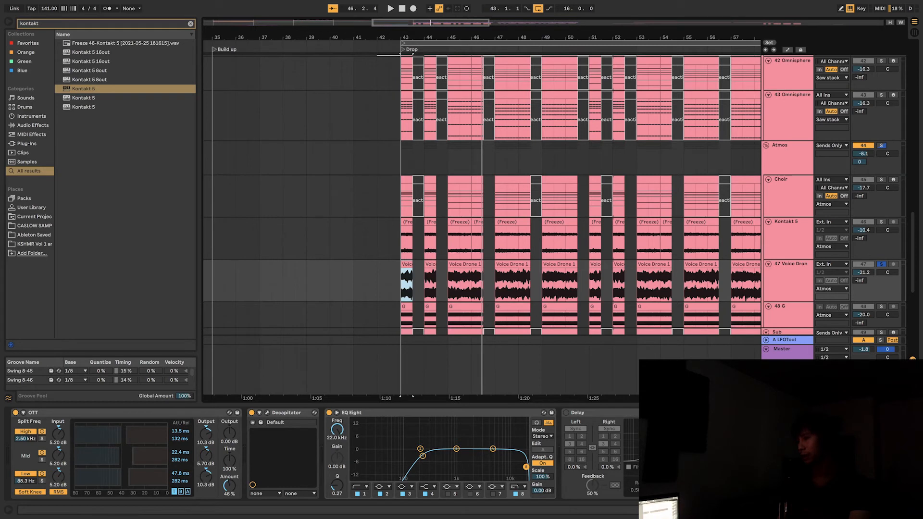
{"action": "left_click", "coordinate": [793, 281]}
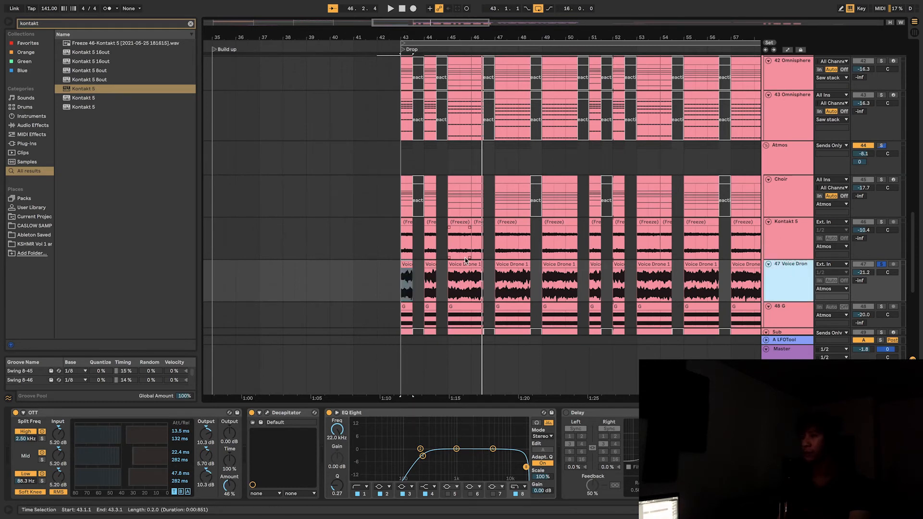
Show the EQ Eight of the 48 G track, solo that track and play it from bar 43.
{"action": "scroll", "coordinate": [398, 255], "scroll_direction": "down", "scroll_amount": 2}
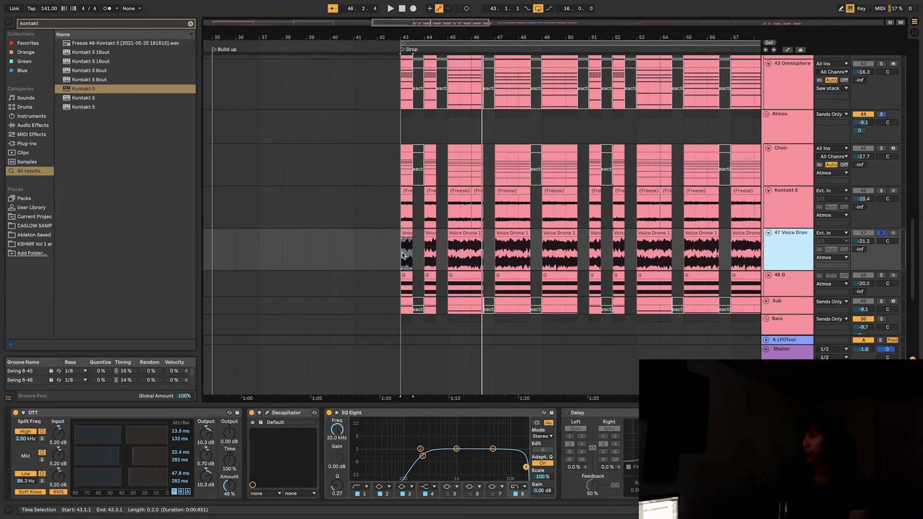
{"action": "scroll", "coordinate": [403, 253], "scroll_direction": "down", "scroll_amount": 1}
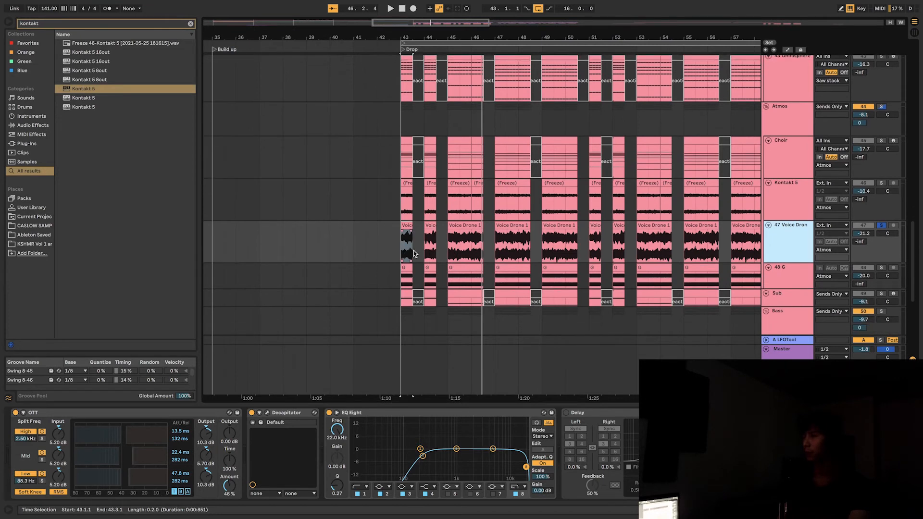
{"action": "left_click", "coordinate": [789, 271]}
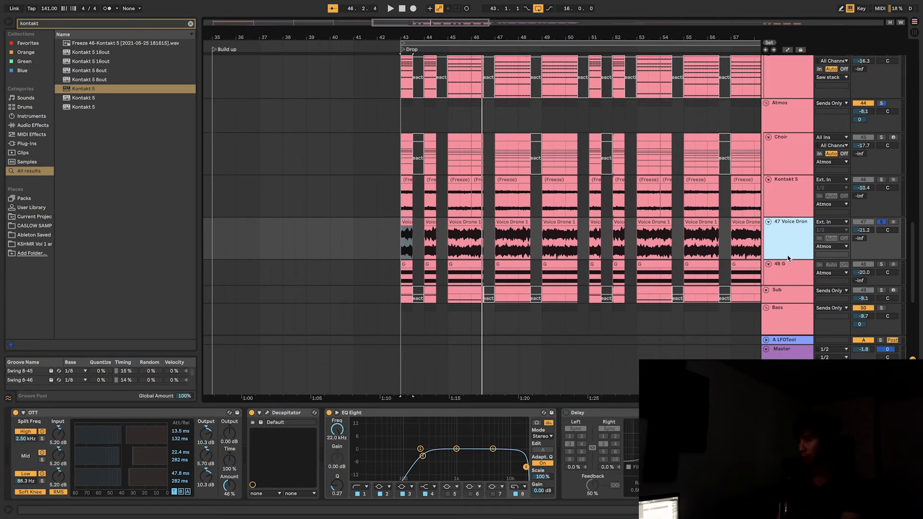
{"action": "scroll", "coordinate": [788, 268], "scroll_direction": "down", "scroll_amount": 1}
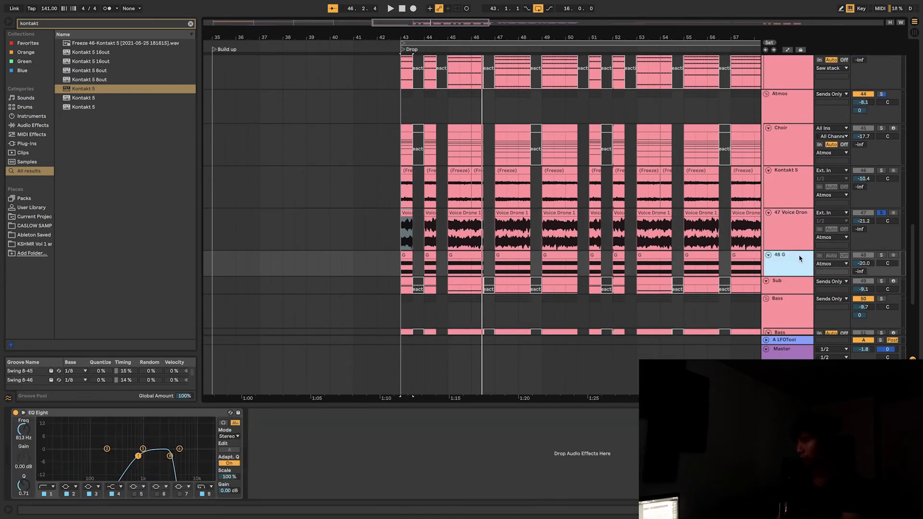
{"action": "left_click", "coordinate": [883, 255]}
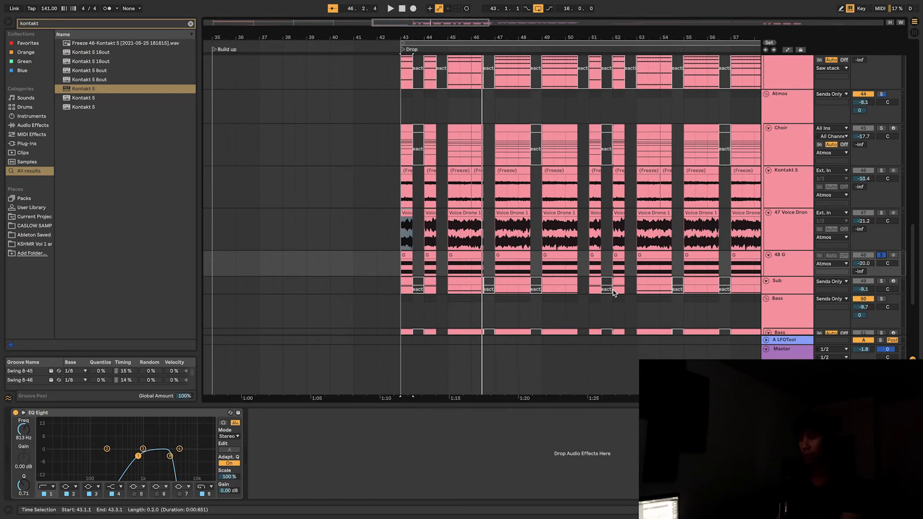
{"action": "key", "text": "space"}
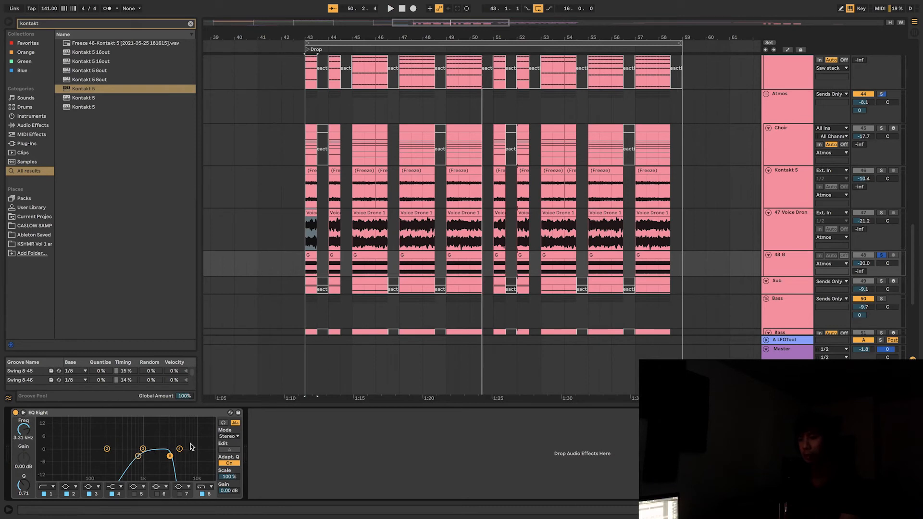
Solo the whole Atmos group and play its combined layers from bar 43.
{"action": "scroll", "coordinate": [668, 238], "scroll_direction": "down", "scroll_amount": 2}
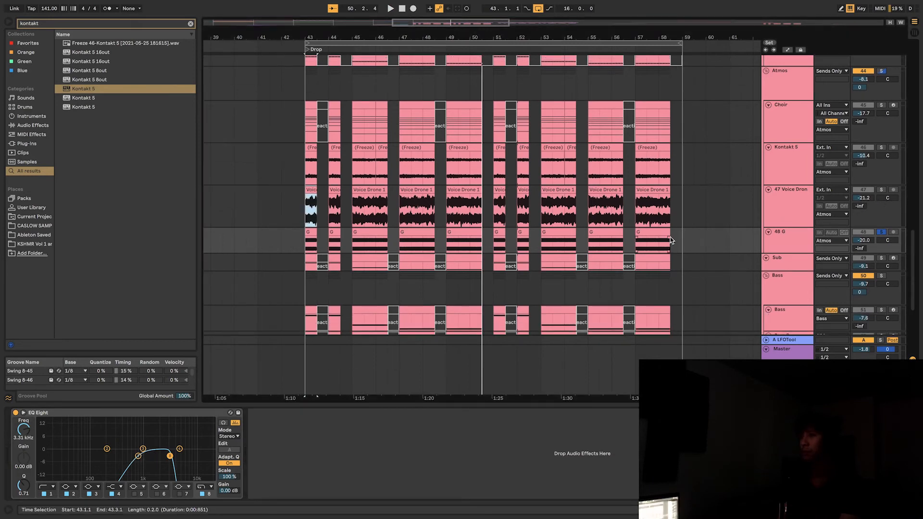
{"action": "scroll", "coordinate": [668, 237], "scroll_direction": "up", "scroll_amount": 2}
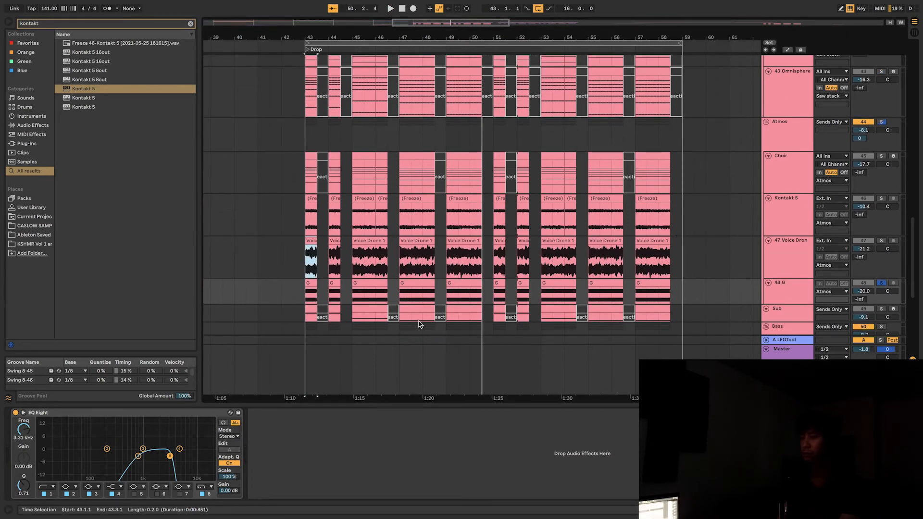
{"action": "left_click", "coordinate": [881, 122]}
{"action": "key", "text": "space"}
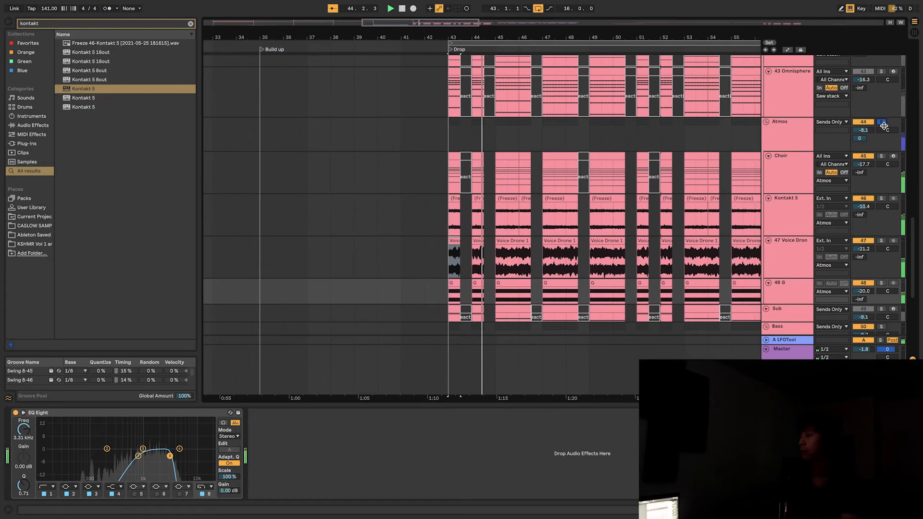
Solo the Saw stack group, play it from bar 43, and add the Atmos group to the solo for comparison.
{"action": "scroll", "coordinate": [872, 134], "scroll_direction": "up", "scroll_amount": 2}
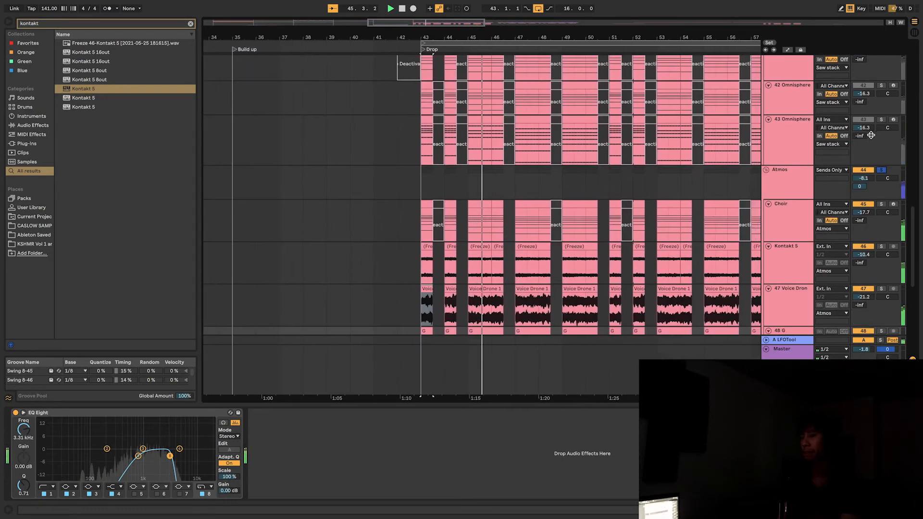
{"action": "scroll", "coordinate": [871, 144], "scroll_direction": "up", "scroll_amount": 2}
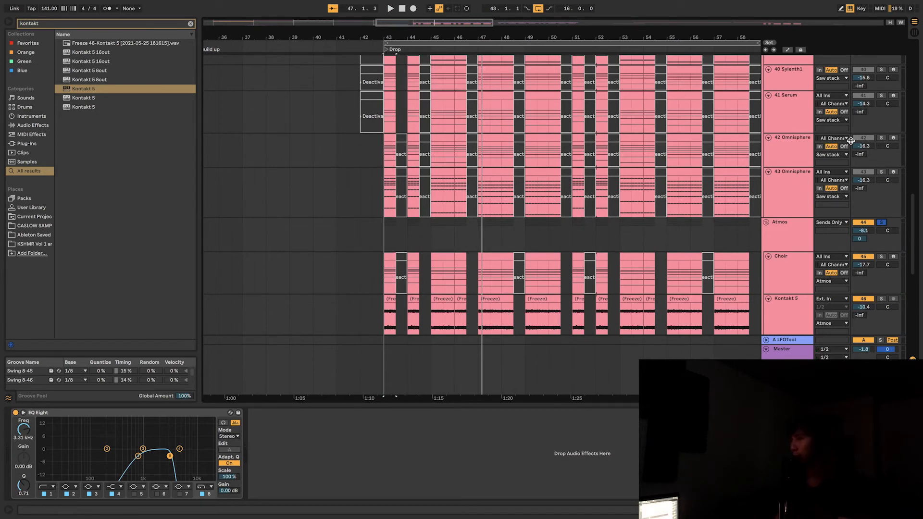
{"action": "scroll", "coordinate": [837, 154], "scroll_direction": "up", "scroll_amount": 6}
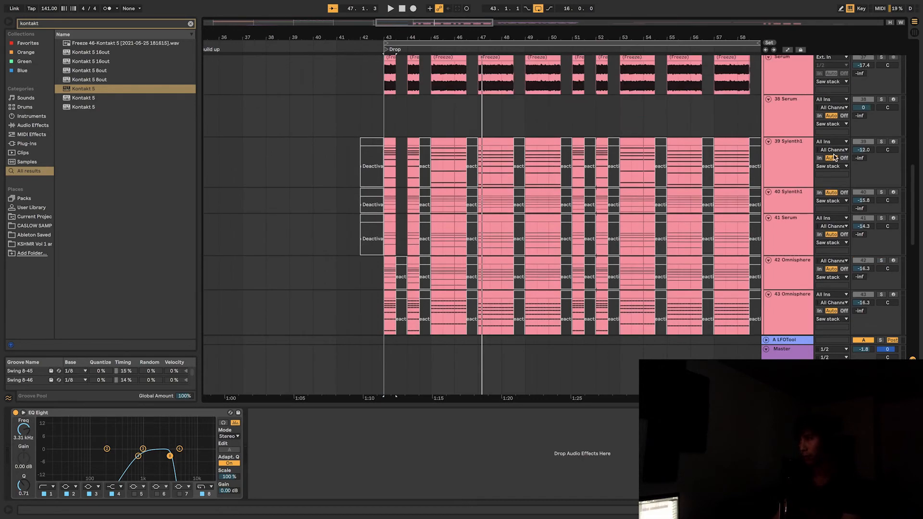
{"action": "scroll", "coordinate": [864, 137], "scroll_direction": "up", "scroll_amount": 2}
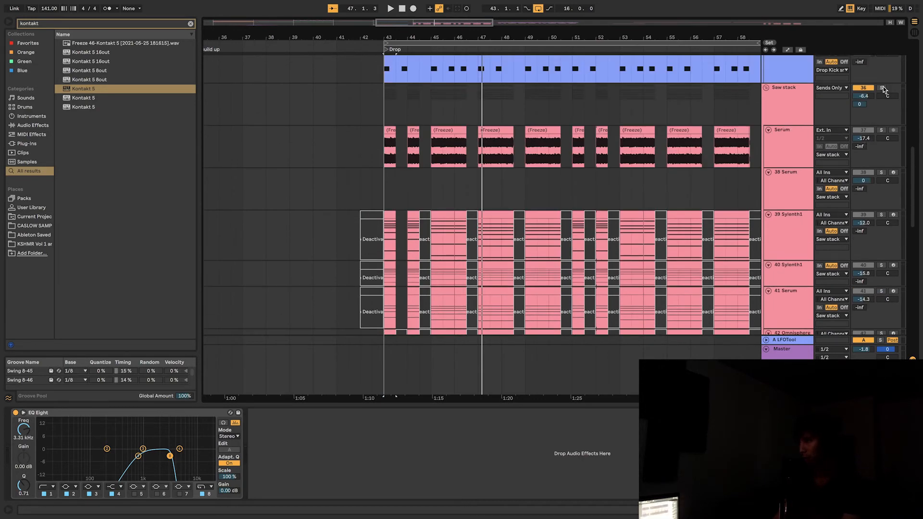
{"action": "scroll", "coordinate": [847, 163], "scroll_direction": "down", "scroll_amount": 11}
{"action": "scroll", "coordinate": [836, 180], "scroll_direction": "up", "scroll_amount": 3}
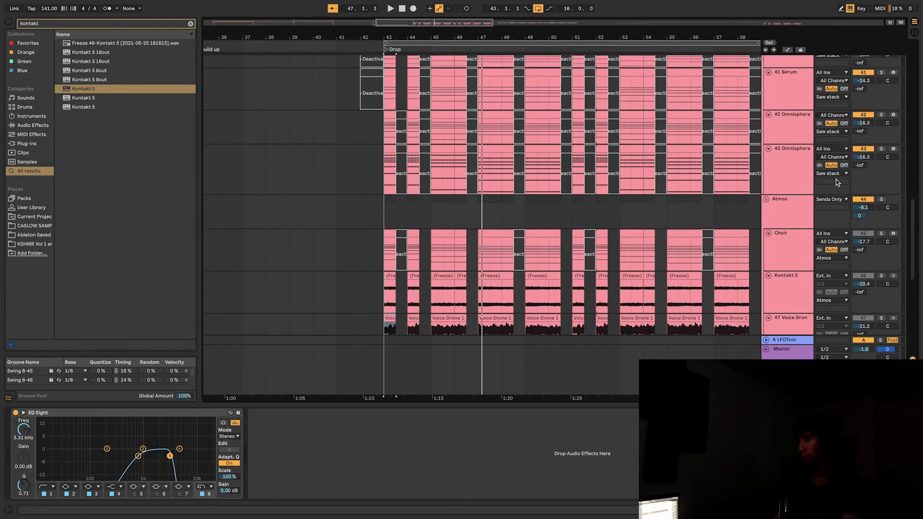
{"action": "key", "text": "space"}
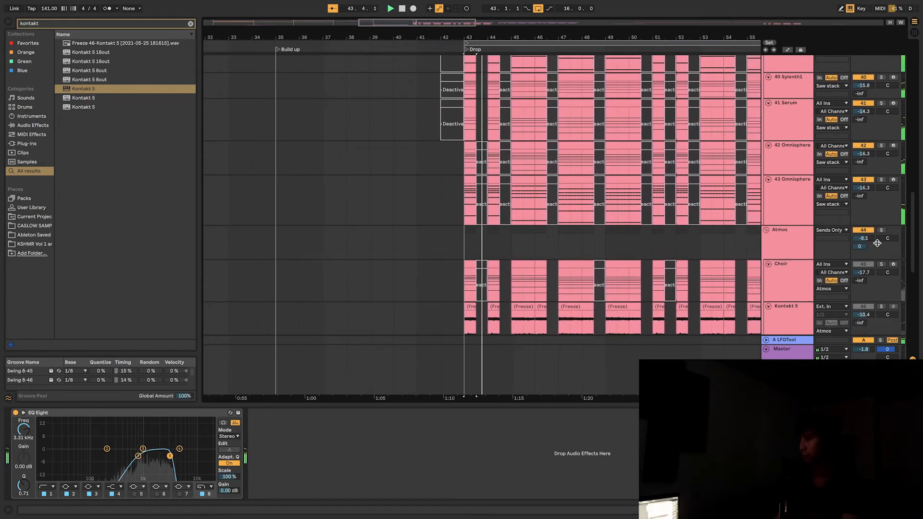
{"action": "left_click", "coordinate": [882, 231]}
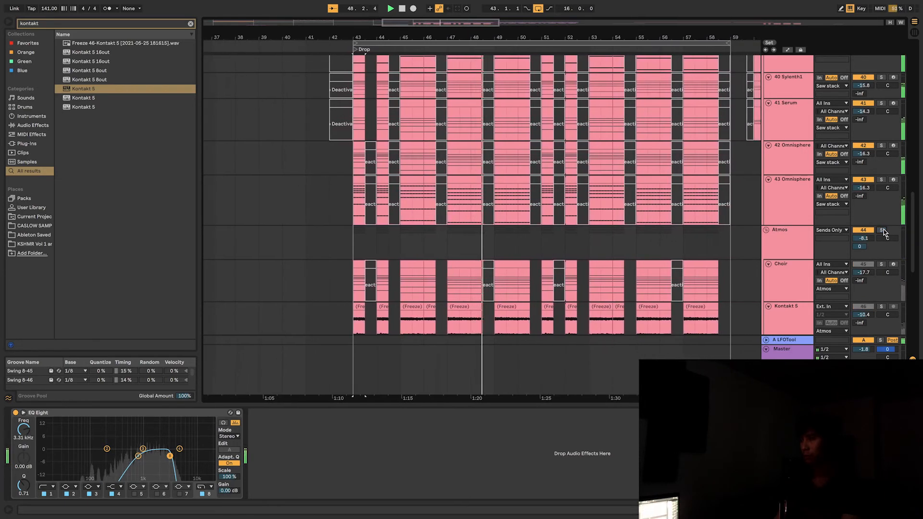
{"action": "left_click", "coordinate": [883, 232]}
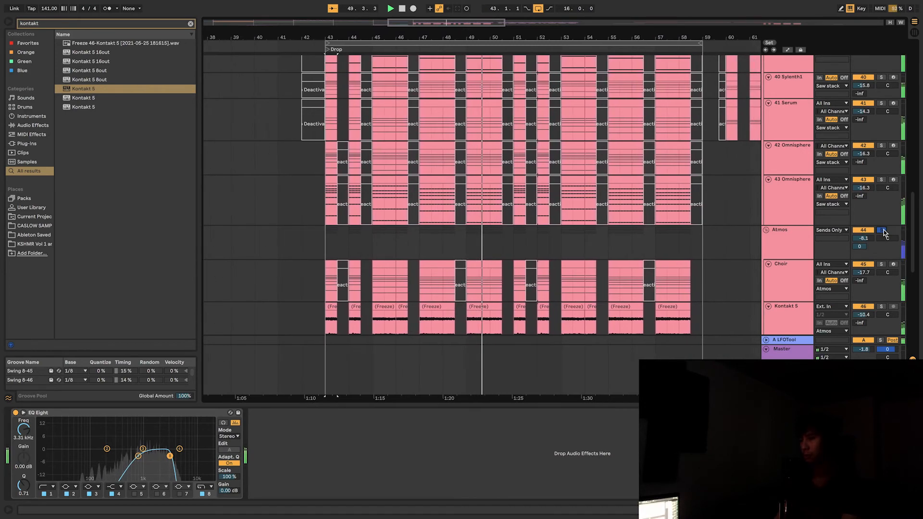
Show the Sub track's Serum, Decapitator and EQ Eight chain, solo the track and play it from bar 43.
{"action": "scroll", "coordinate": [814, 251], "scroll_direction": "down", "scroll_amount": 5}
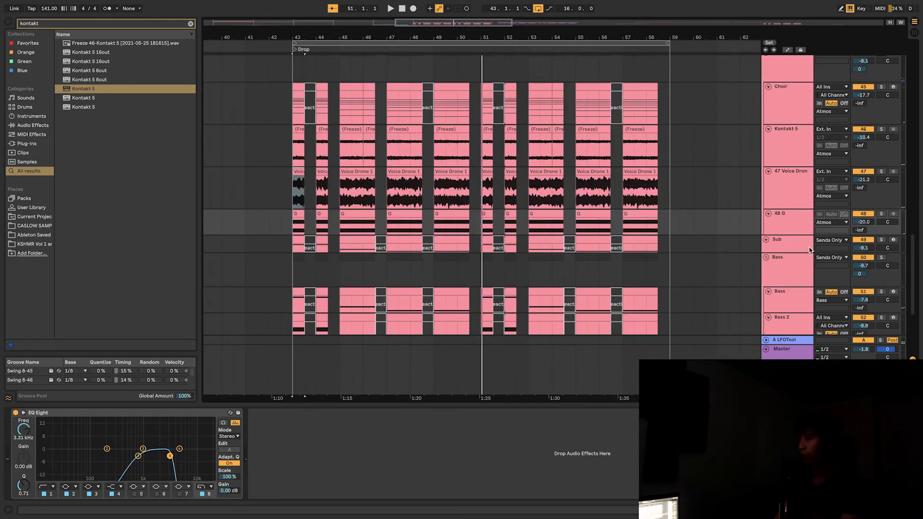
{"action": "left_click", "coordinate": [806, 246]}
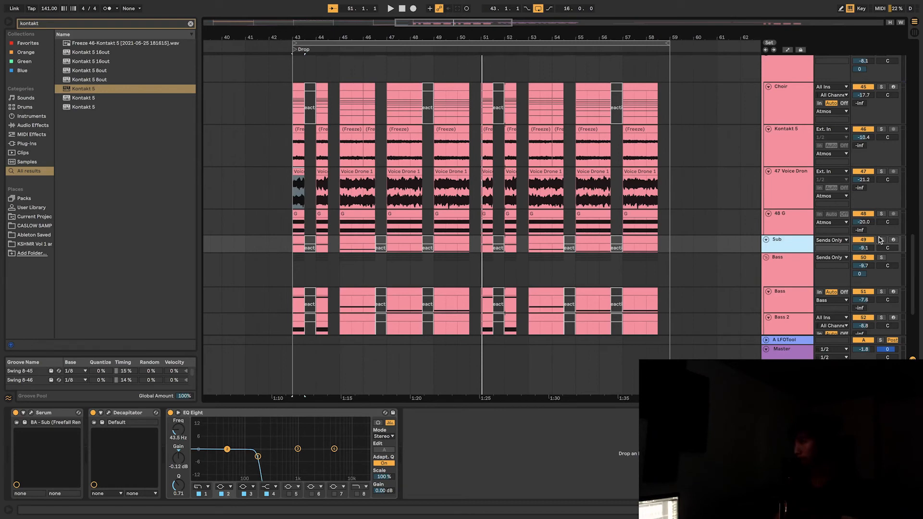
{"action": "left_click", "coordinate": [881, 240]}
{"action": "key", "text": "space"}
{"action": "key", "text": "space"}
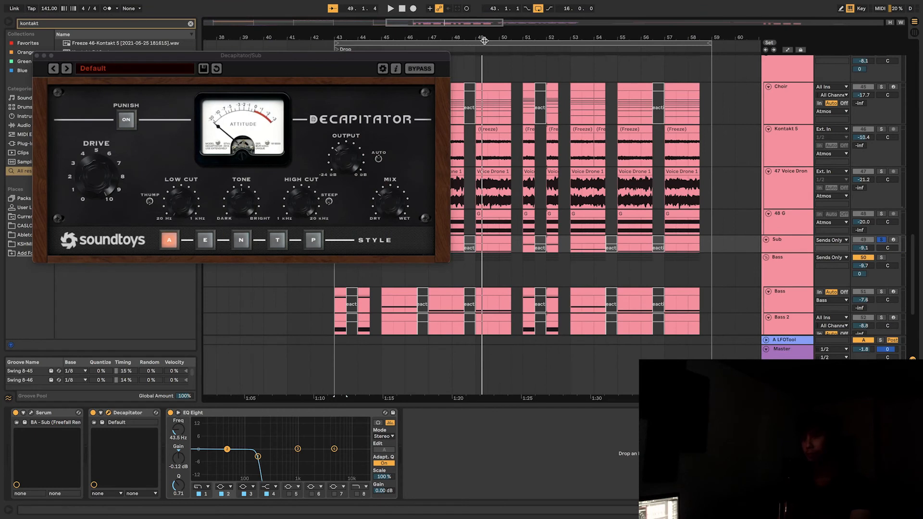
{"action": "left_click", "coordinate": [37, 56]}
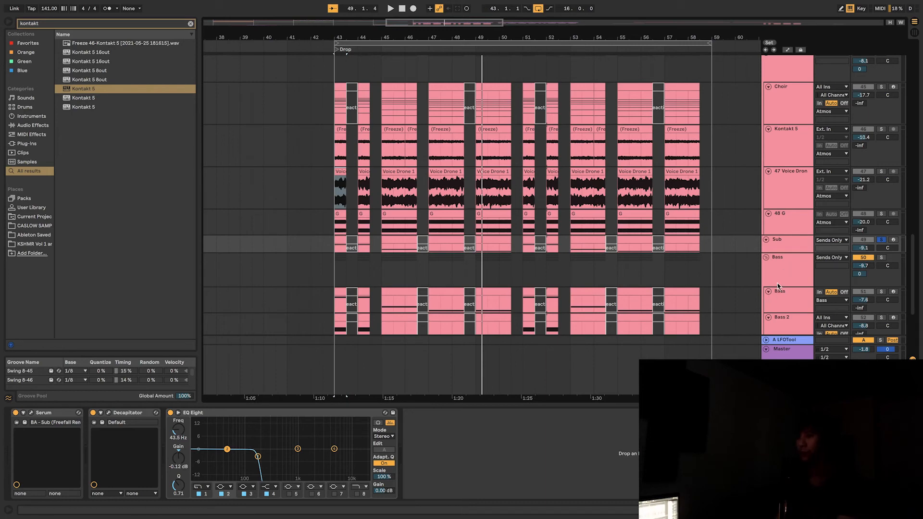
Solo the Bass group, show its Compressor, OTT and Midside OTT devices, and play its combined layers from bar 43.
{"action": "left_click", "coordinate": [802, 259]}
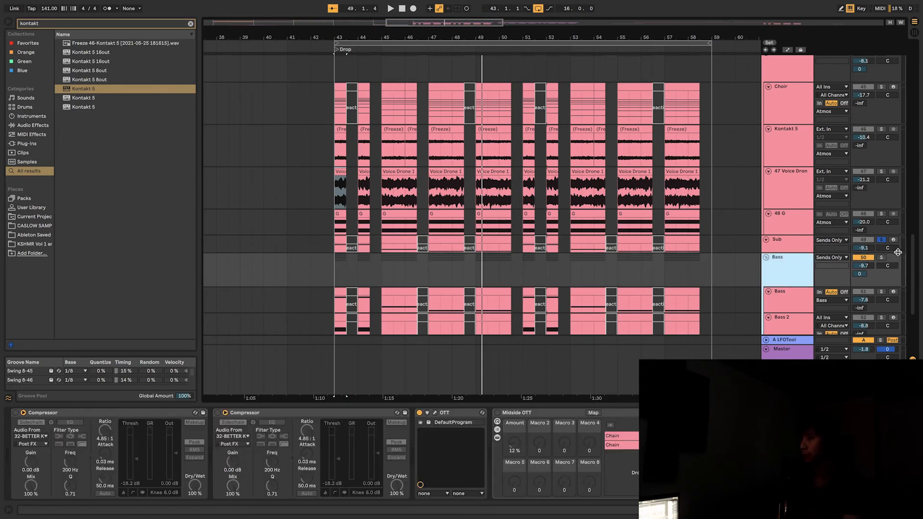
{"action": "left_click", "coordinate": [881, 259]}
{"action": "scroll", "coordinate": [483, 260], "scroll_direction": "down", "scroll_amount": 4}
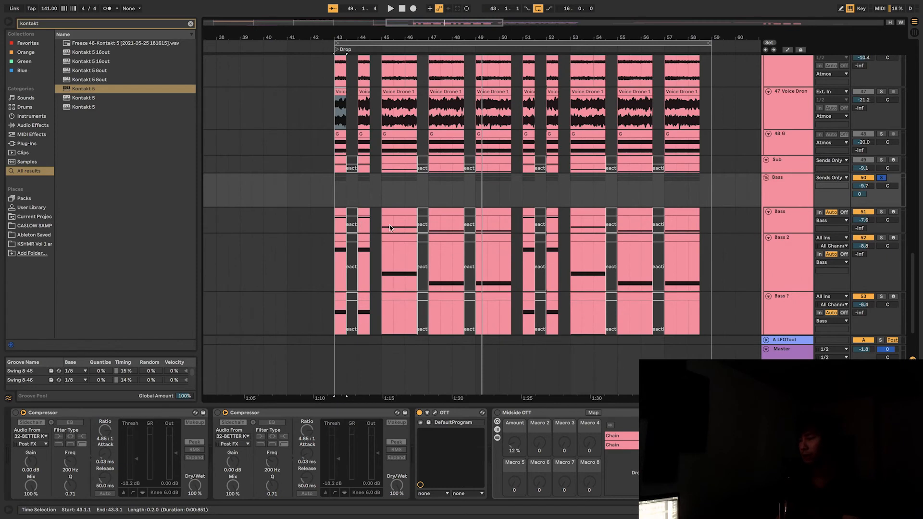
{"action": "key", "text": "space"}
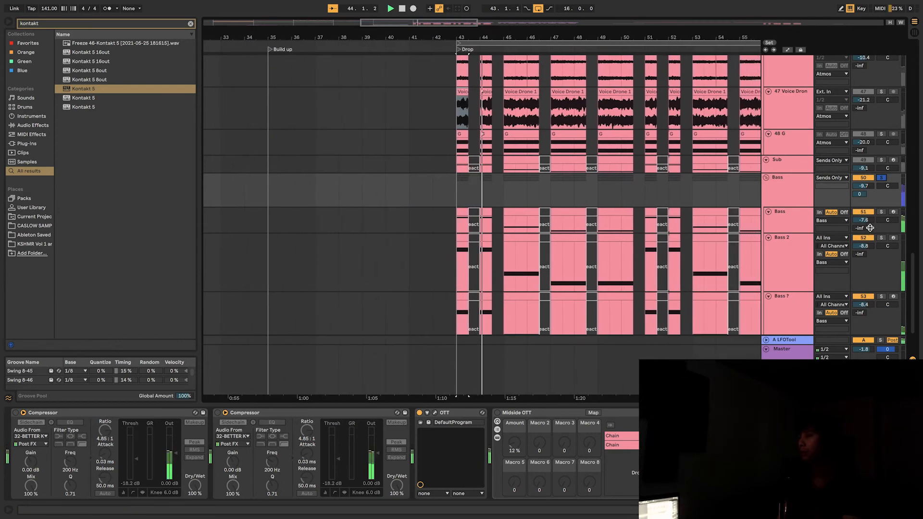
Show the first Bass track's Sylenth1, CamelCrusher, OTT, Decapitator and EQ Eight chain, and solo that track.
{"action": "left_click", "coordinate": [801, 221]}
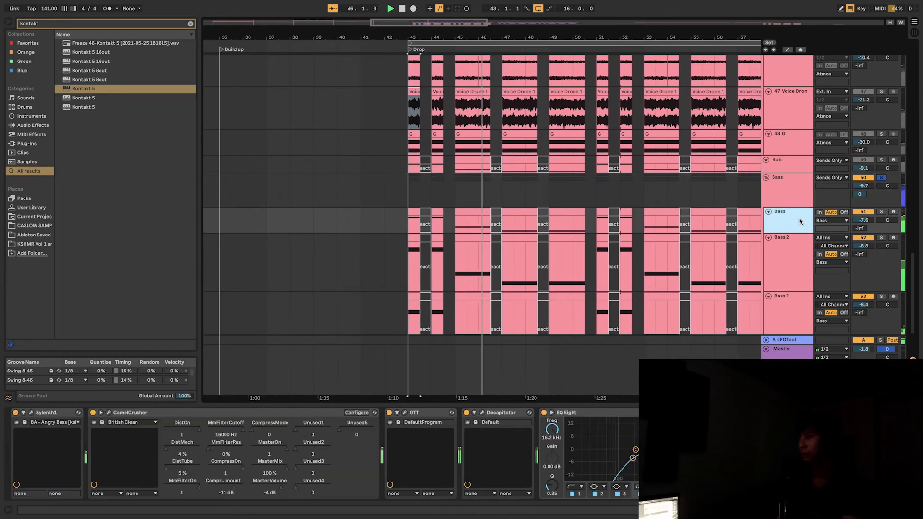
{"action": "left_click", "coordinate": [882, 213]}
{"action": "scroll", "coordinate": [635, 274], "scroll_direction": "up", "scroll_amount": 2}
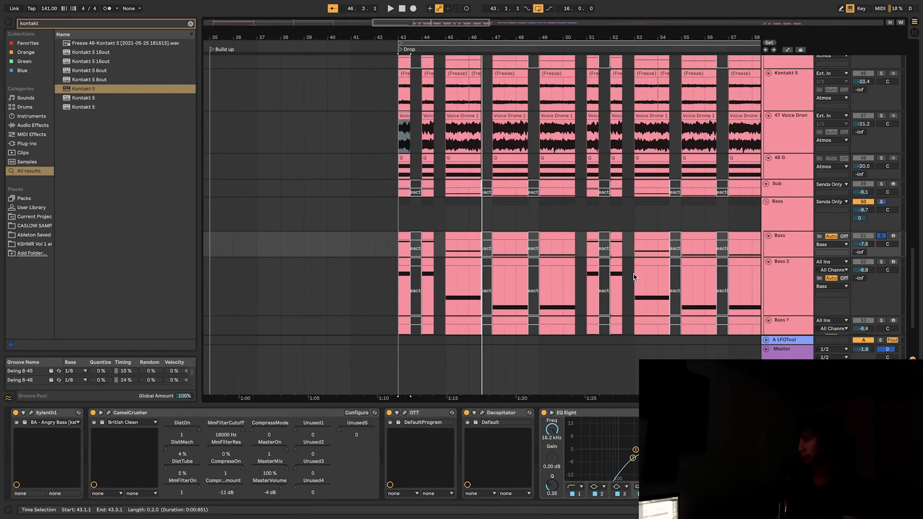
{"action": "scroll", "coordinate": [631, 282], "scroll_direction": "down", "scroll_amount": 1}
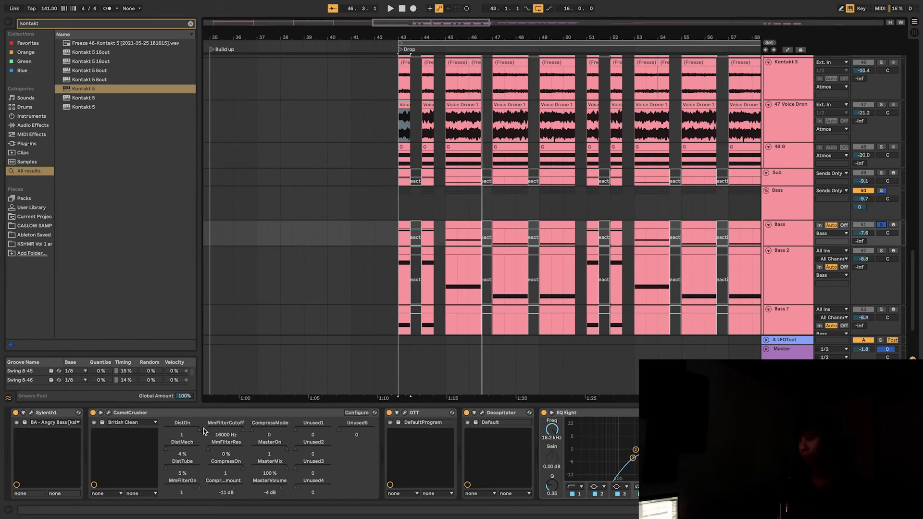
Inspect the first Bass track's OTT and Decapitator settings, play the track from bar 43 and close the plug-in windows.
{"action": "left_click", "coordinate": [405, 413]}
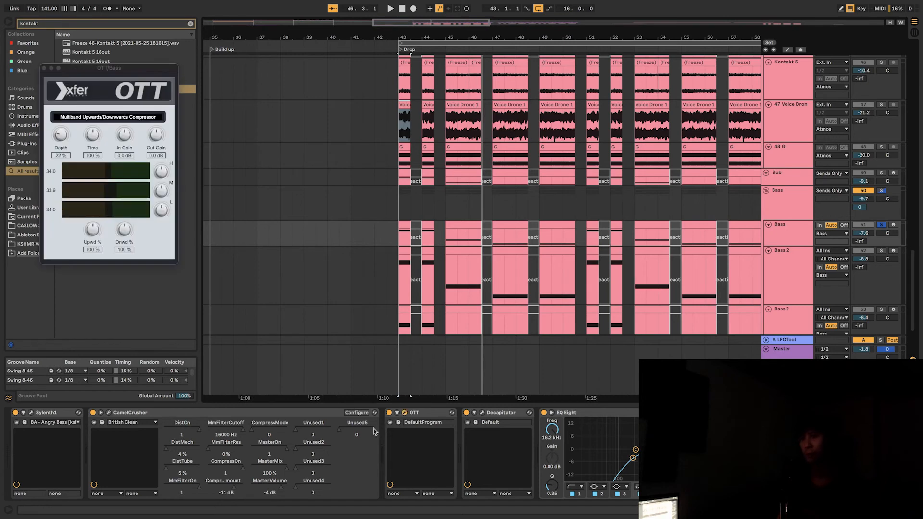
{"action": "left_click", "coordinate": [483, 417]}
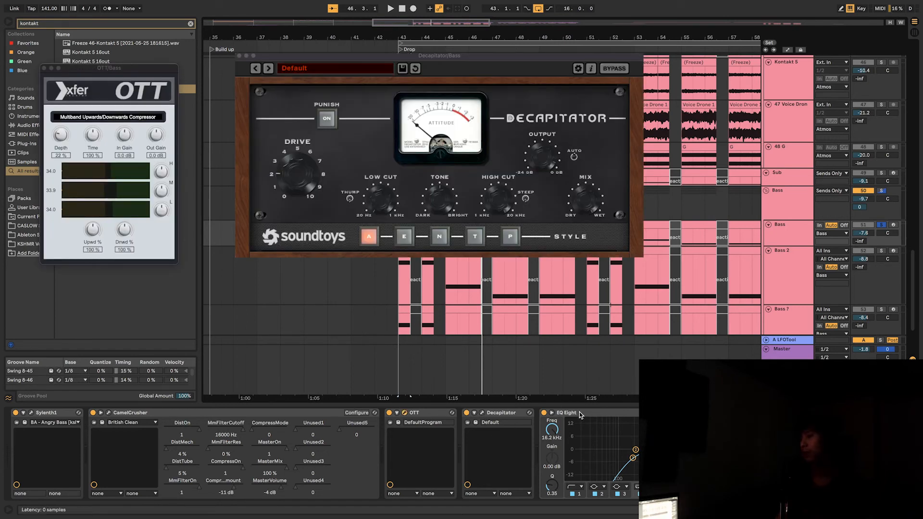
{"action": "left_click", "coordinate": [636, 474]}
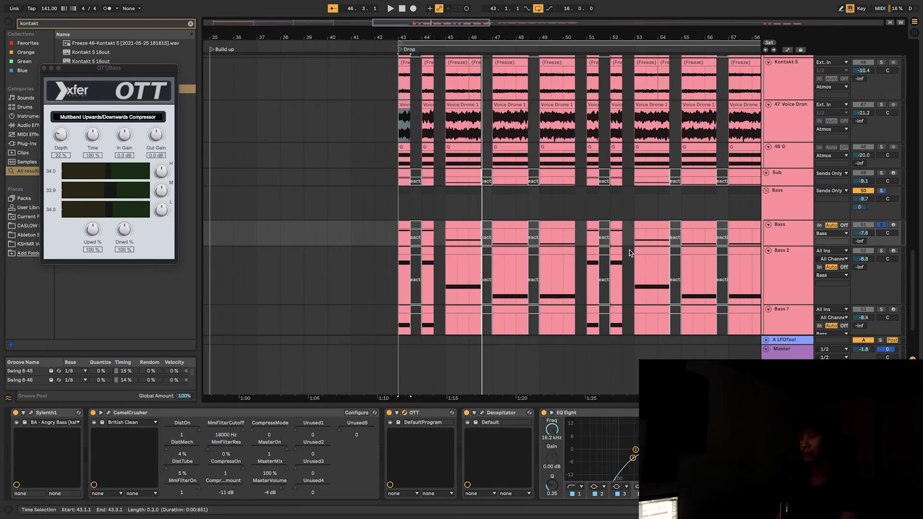
{"action": "key", "text": "space"}
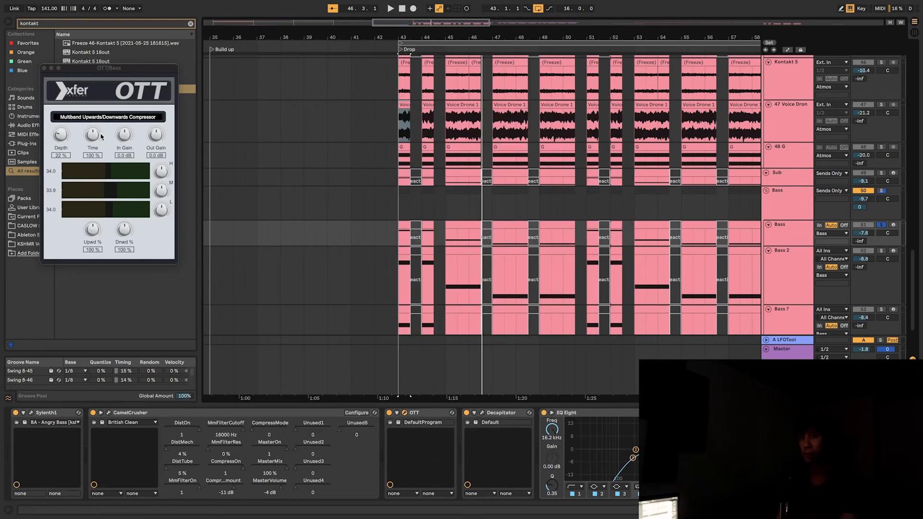
{"action": "left_click", "coordinate": [44, 69]}
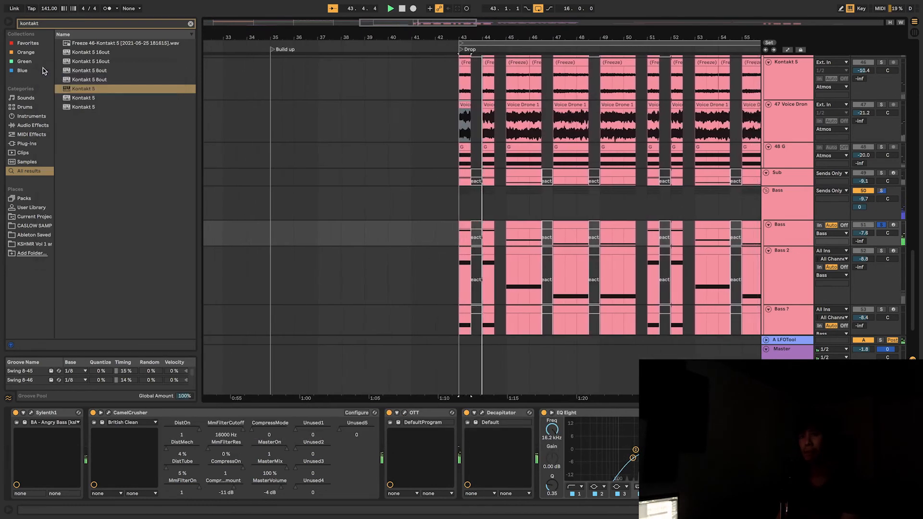
Solo the Bass 2 track and show the Evol Longreece wavetable among the Digital tables of its Serum's oscillator A.
{"action": "left_click", "coordinate": [789, 261]}
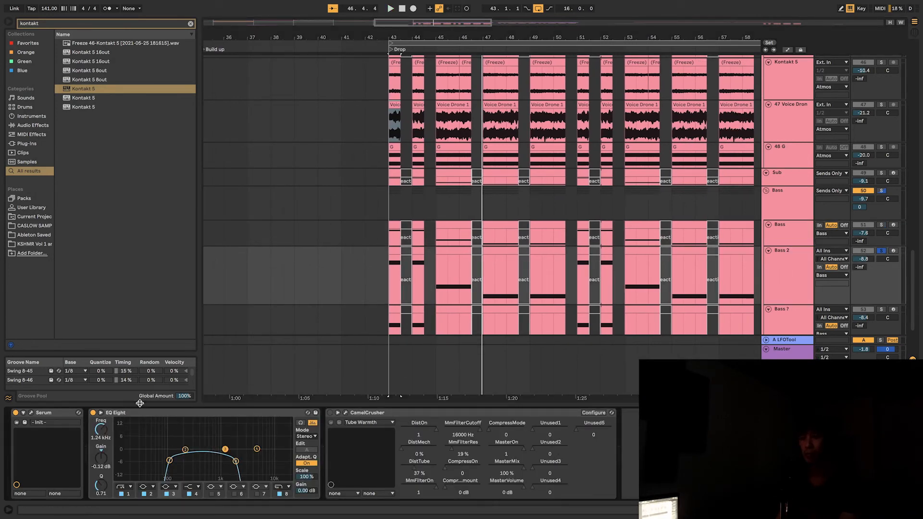
{"action": "left_click", "coordinate": [31, 413]}
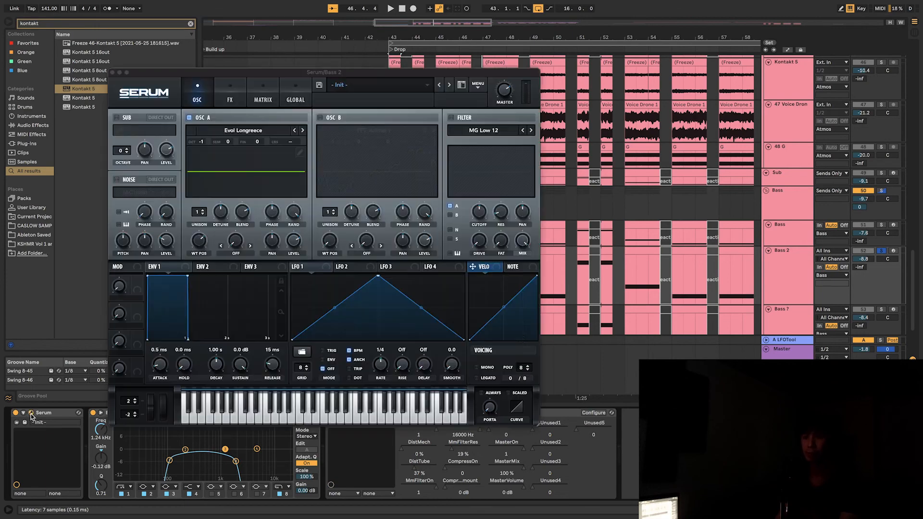
{"action": "left_click", "coordinate": [228, 131]}
{"action": "mouse_move", "coordinate": [234, 154]}
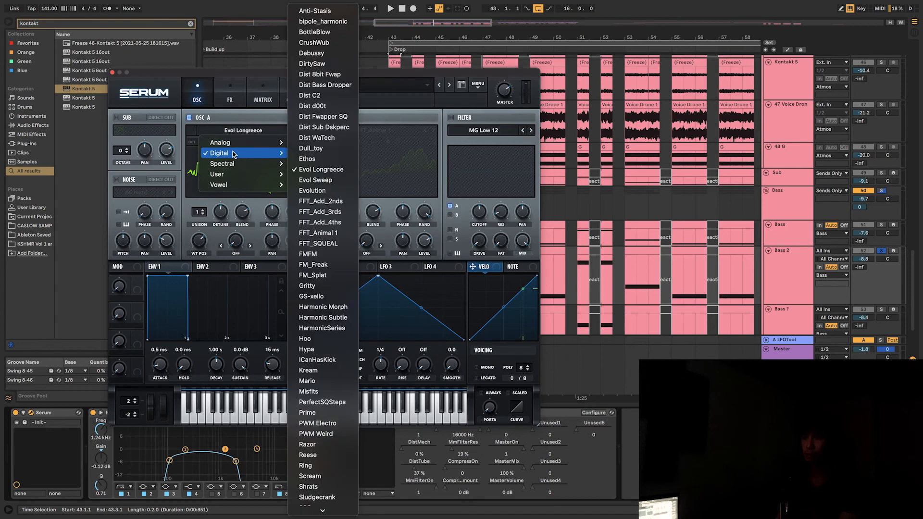
{"action": "left_click", "coordinate": [245, 118]}
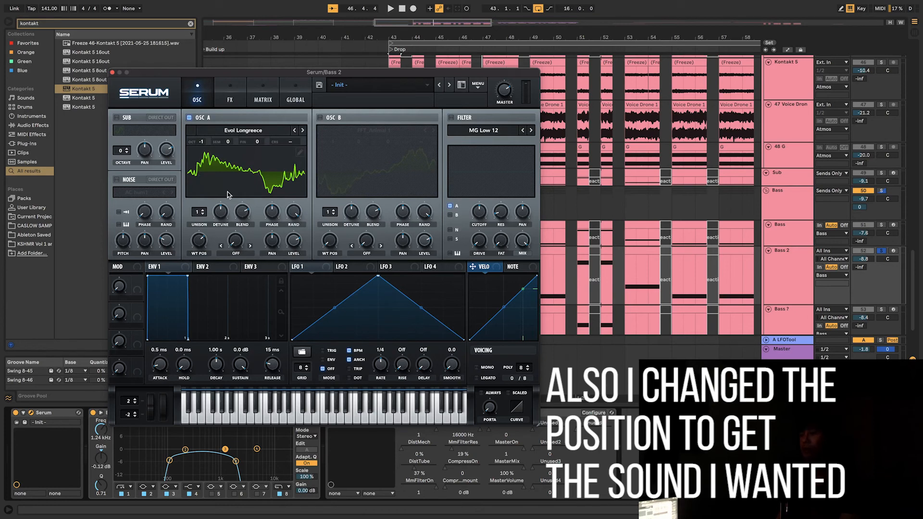
Show the Tube distortion in Bass 2's Serum effects, close the plug-in and play Bass 2 together with the first Bass from bar 43.
{"action": "left_click", "coordinate": [226, 95]}
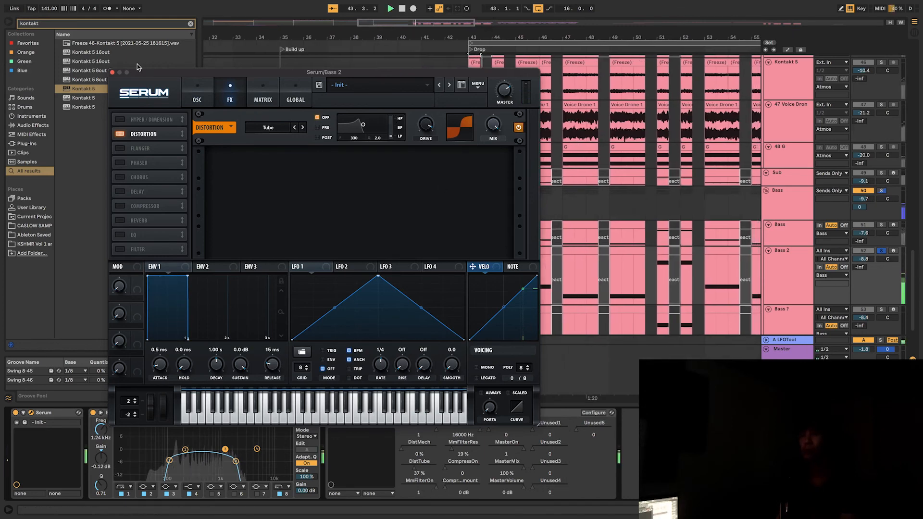
{"action": "left_click", "coordinate": [112, 73]}
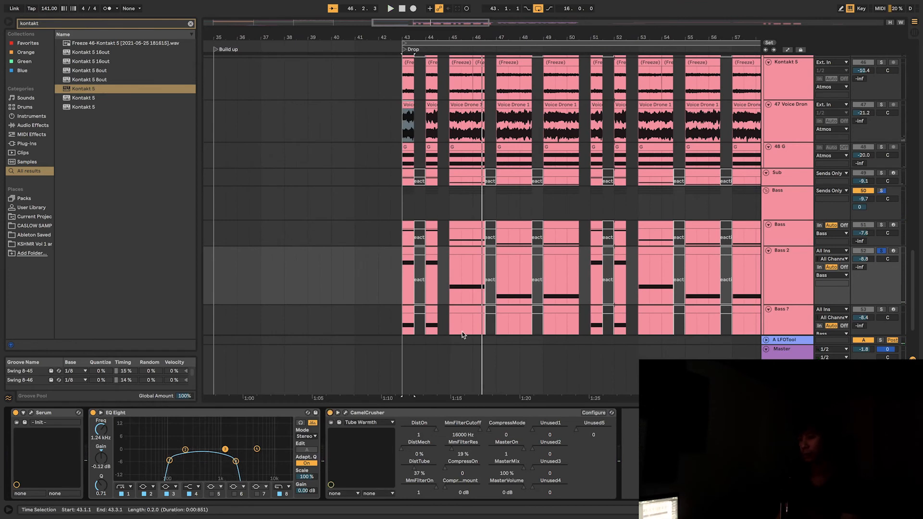
{"action": "key", "text": "space"}
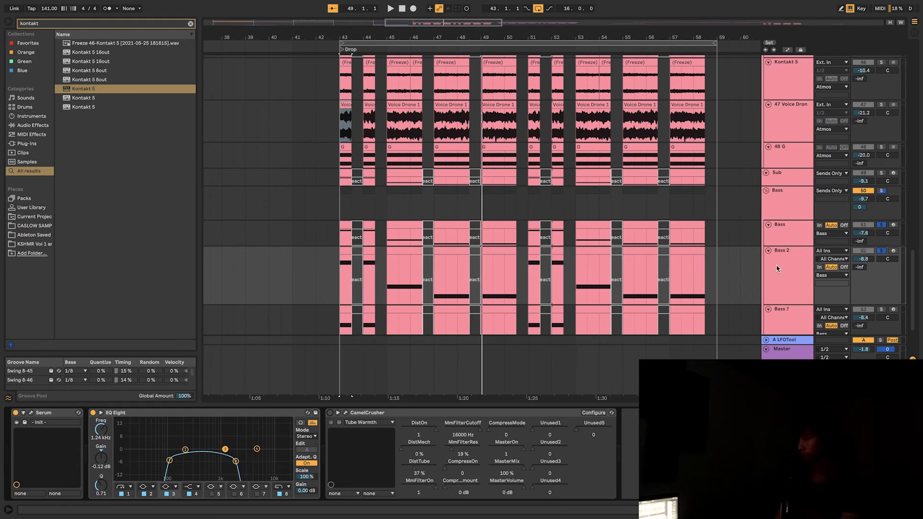
Show the third bass track's Serum and EQ Eight, and open the Master's Voxengo SPAN analyzer clear of the track controls.
{"action": "scroll", "coordinate": [777, 270], "scroll_direction": "down", "scroll_amount": 2}
{"action": "left_click", "coordinate": [791, 287]}
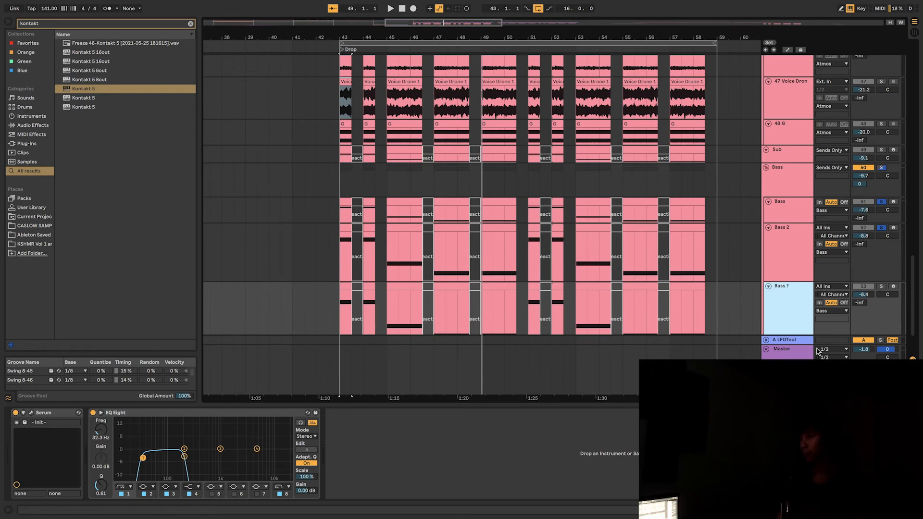
{"action": "left_click", "coordinate": [788, 351]}
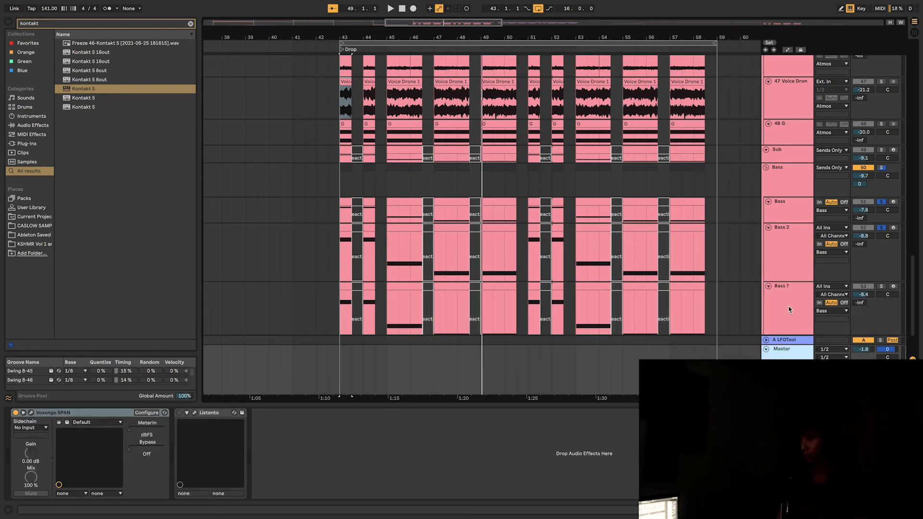
{"action": "left_click", "coordinate": [30, 413]}
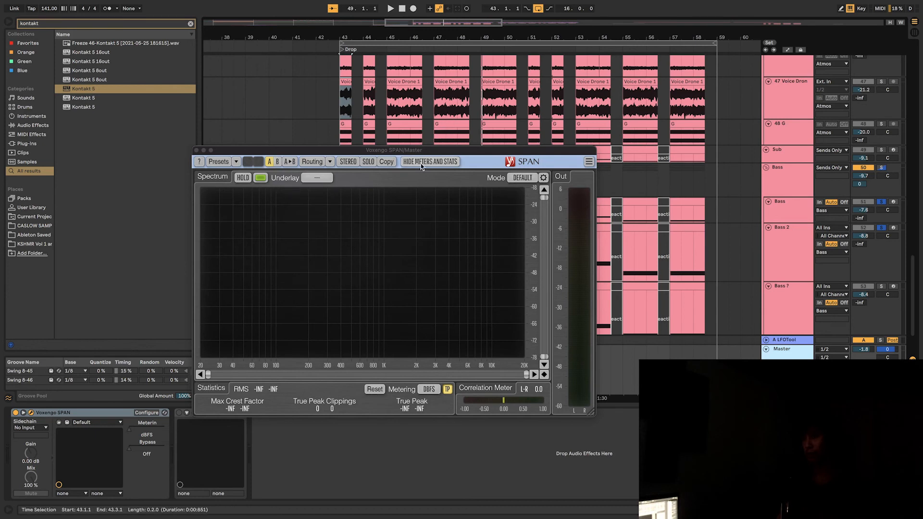
{"action": "left_click_drag", "start_coordinate": [396, 153], "coordinate": [239, 125]}
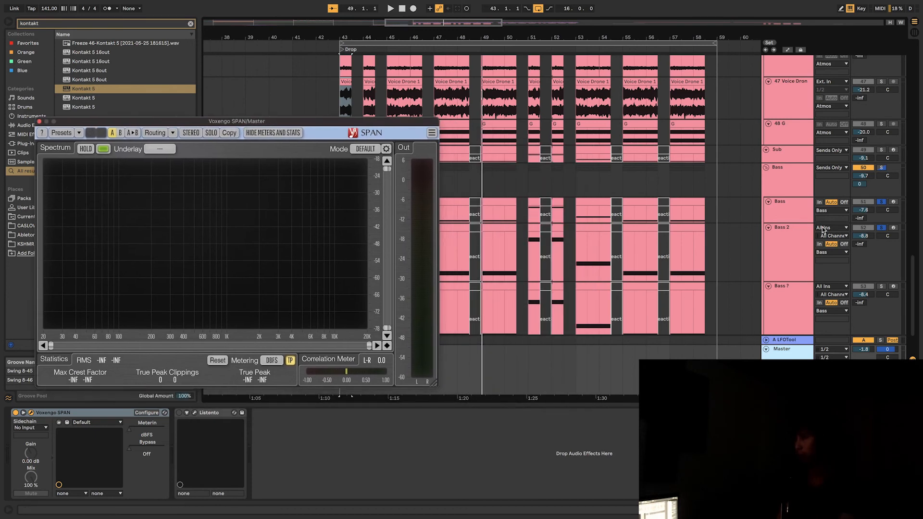
Clear the solos, mute the third bass track and play the full drop from bar 43 to examine its low end in SPAN.
{"action": "left_click", "coordinate": [884, 228]}
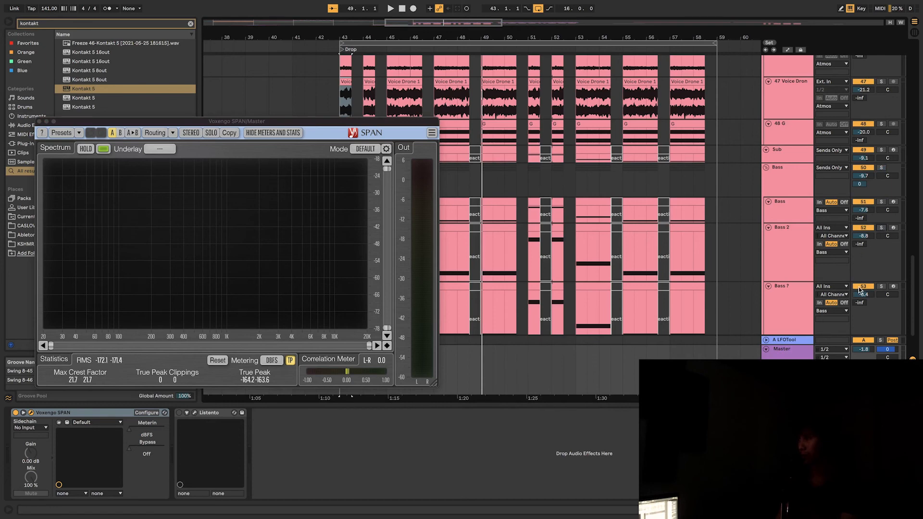
{"action": "left_click", "coordinate": [590, 265]}
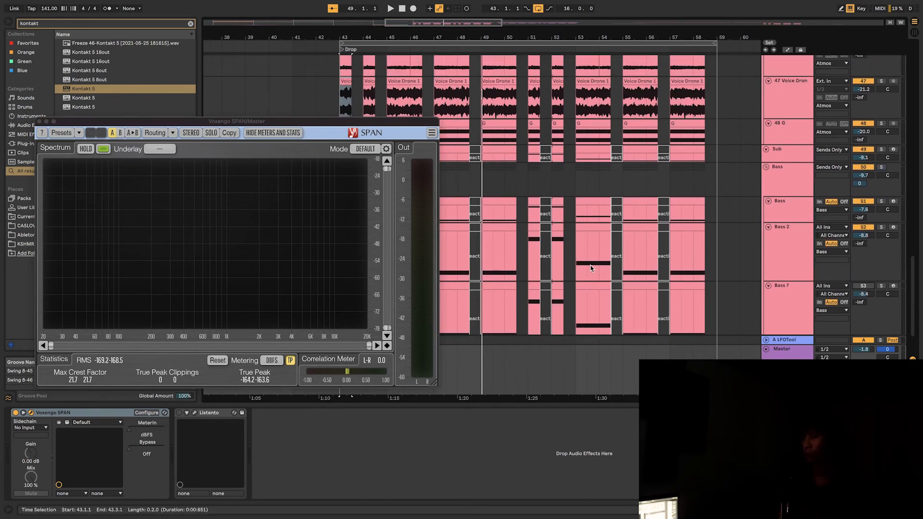
{"action": "key", "text": "space"}
{"action": "scroll", "coordinate": [673, 255], "scroll_direction": "down", "scroll_amount": 3}
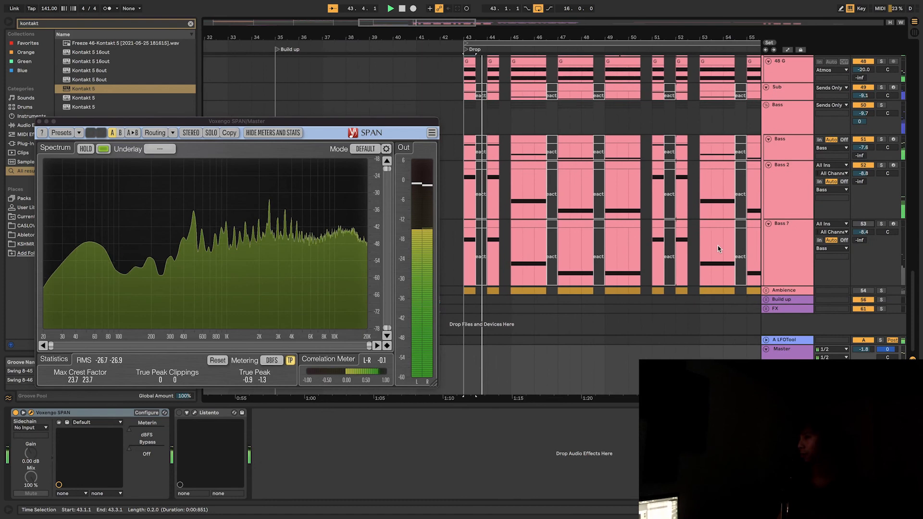
{"action": "scroll", "coordinate": [716, 248], "scroll_direction": "up", "scroll_amount": 1}
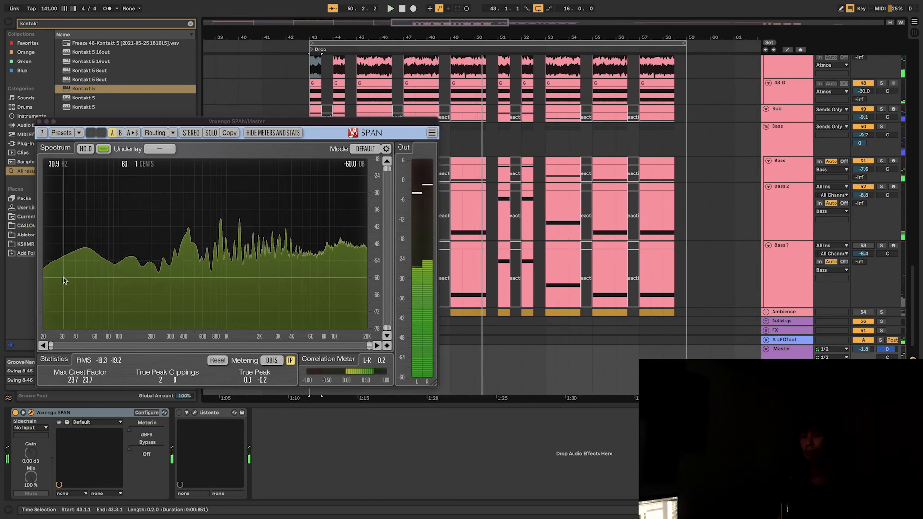
{"action": "key", "text": "space"}
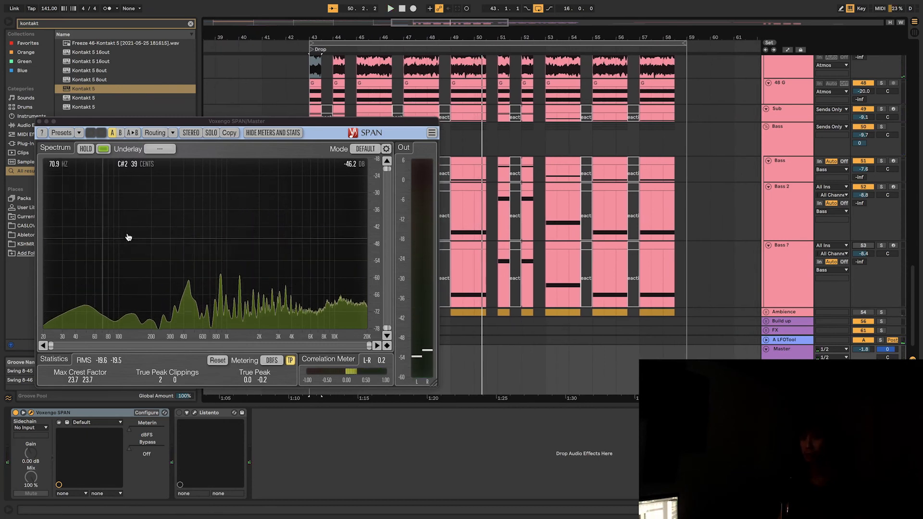
Play the drop from bar 43 and toggle the third bass track on and off to compare the mix with and without it.
{"action": "left_click", "coordinate": [801, 269]}
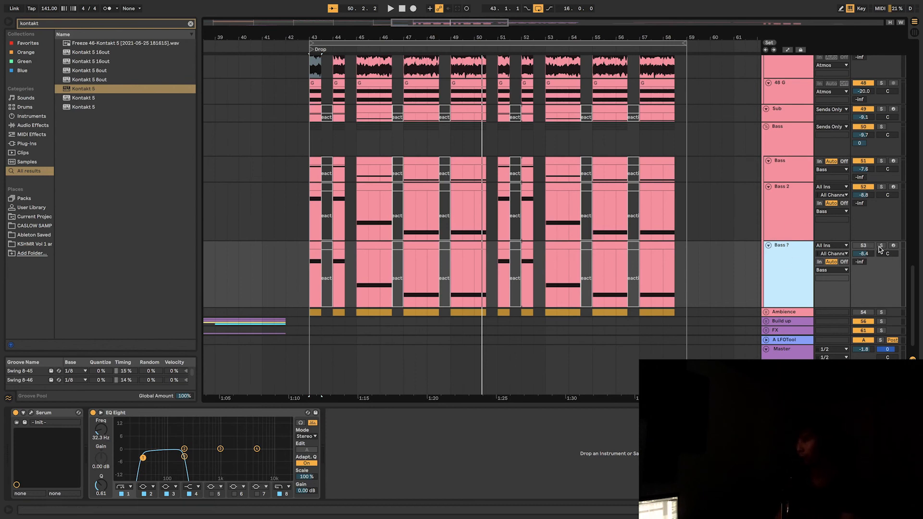
{"action": "key", "text": "space"}
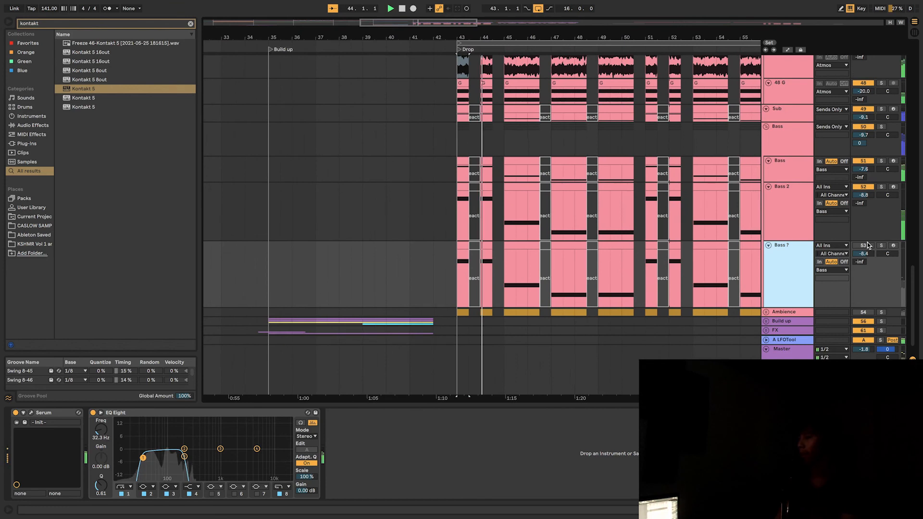
{"action": "left_click", "coordinate": [868, 245]}
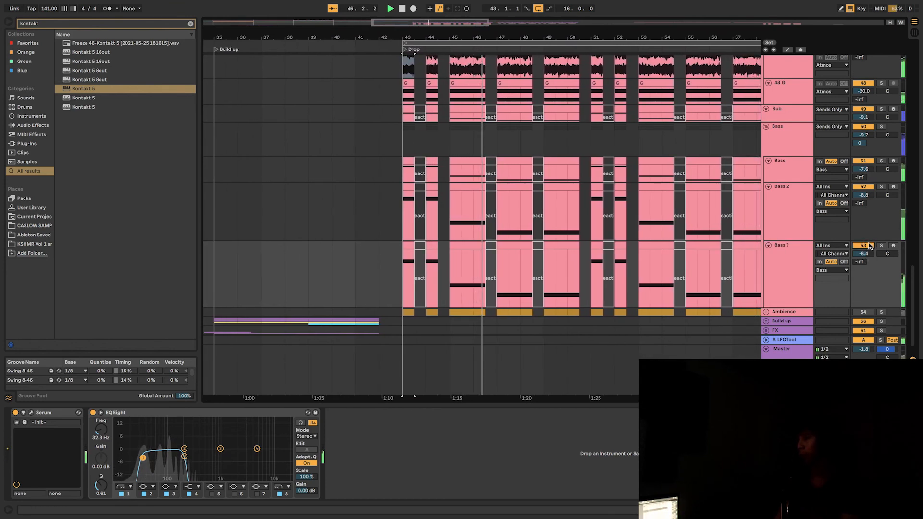
{"action": "left_click", "coordinate": [870, 247]}
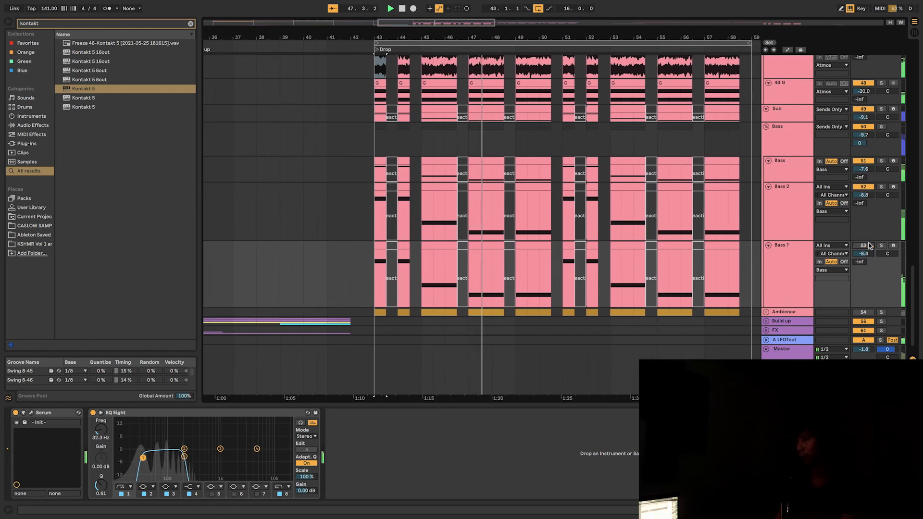
Show the oscillators in the third bass track's Serum, then solo the track and play it with EQ Eight bypassed and active.
{"action": "left_click", "coordinate": [869, 246]}
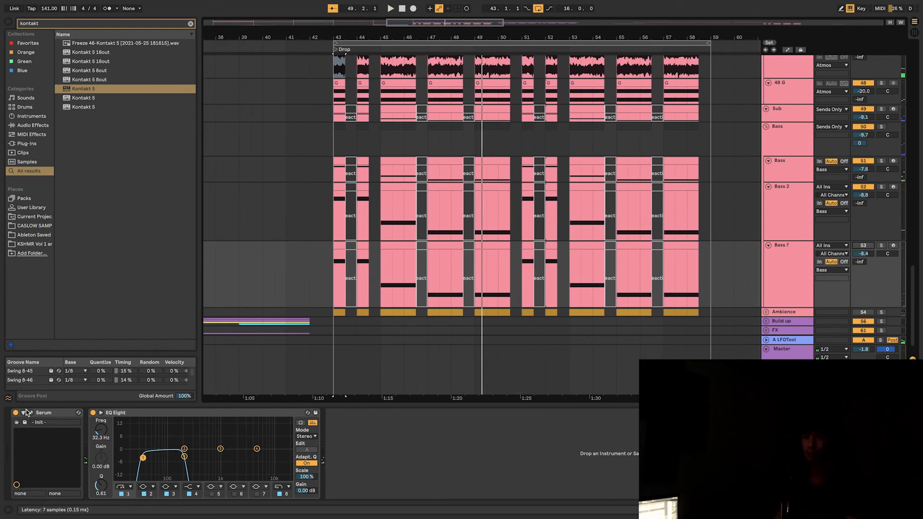
{"action": "left_click", "coordinate": [32, 413]}
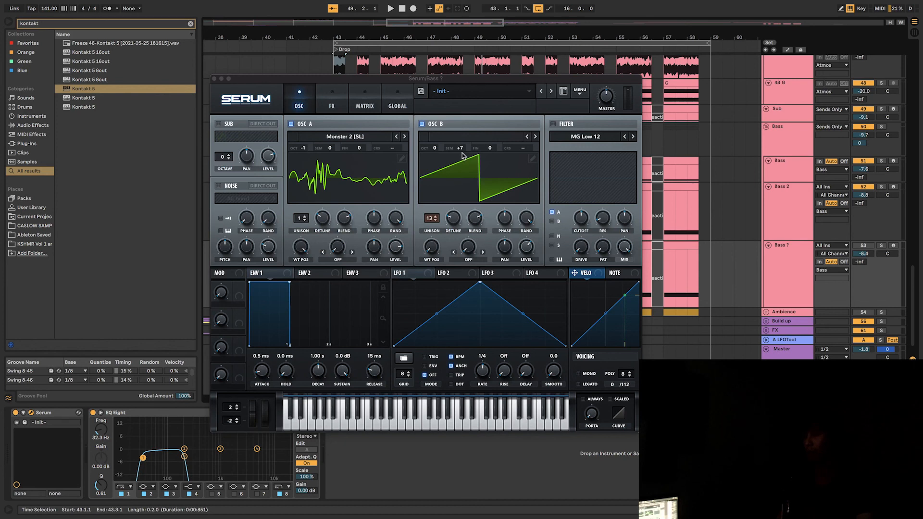
{"action": "left_click", "coordinate": [882, 245]}
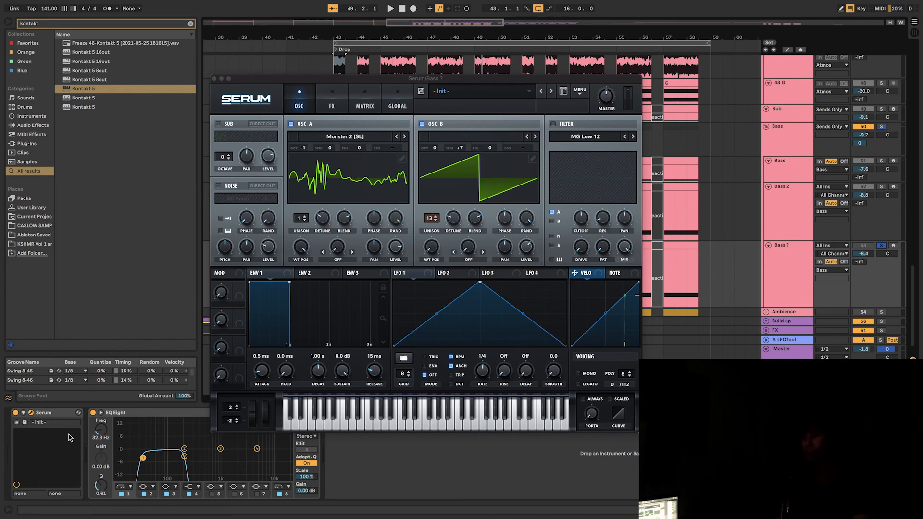
{"action": "key", "text": "space"}
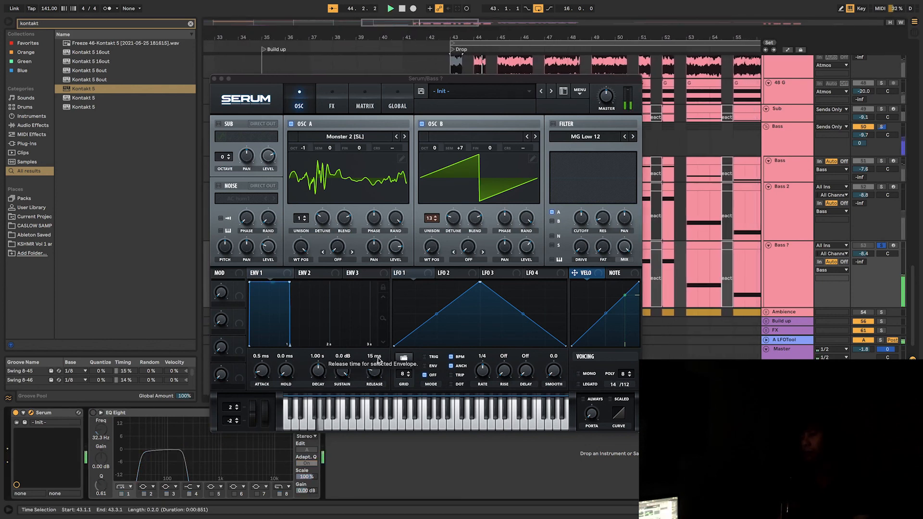
{"action": "left_click", "coordinate": [93, 412]}
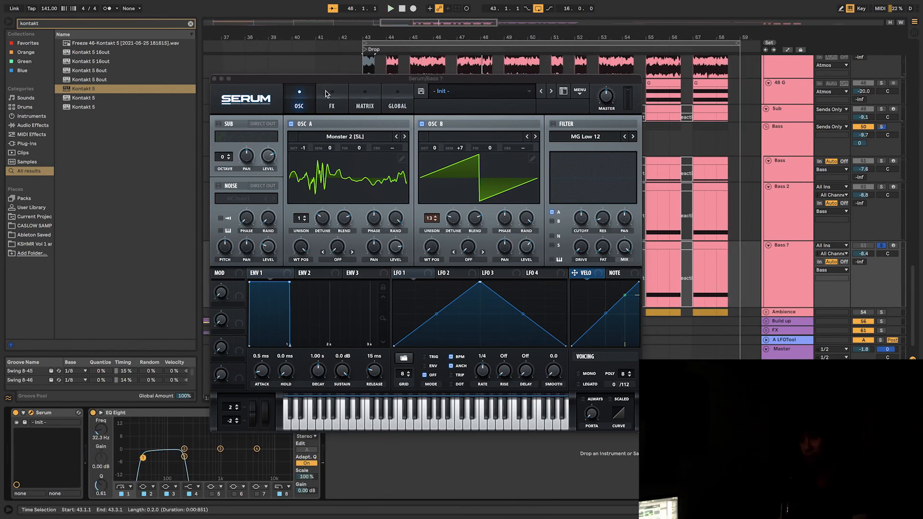
Show the Tube distortion in the third bass track's Serum effects, close the plug-in and reactivate the track in the full mix.
{"action": "left_click", "coordinate": [338, 101]}
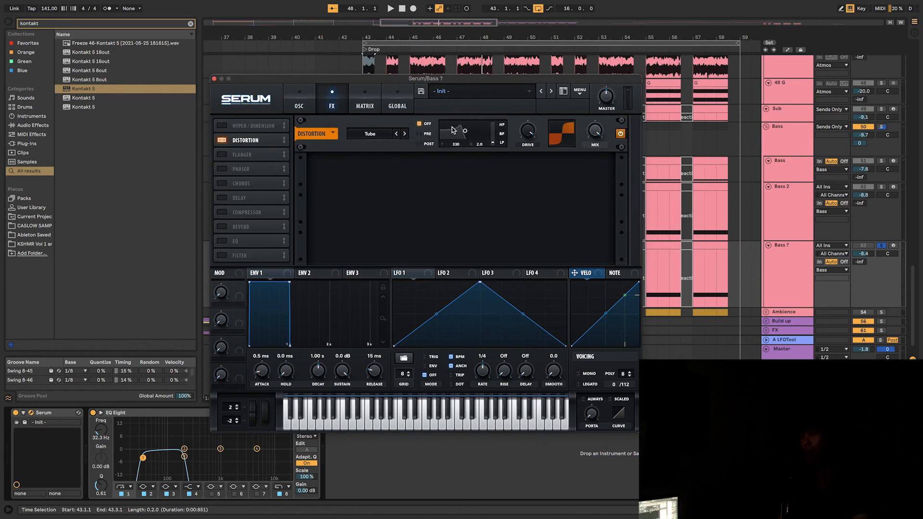
{"action": "left_click", "coordinate": [214, 78]}
{"action": "left_click", "coordinate": [867, 225]}
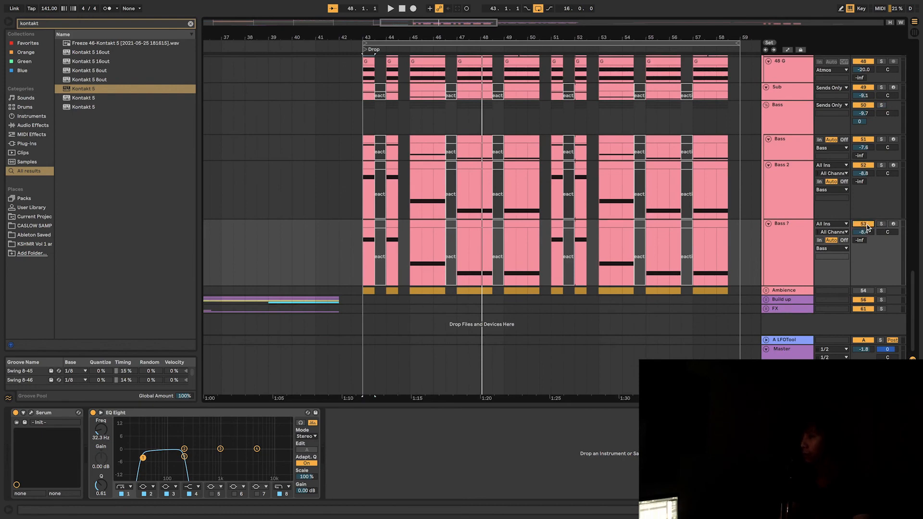
Expand the Ambience group to show its Arp track, and collapse the group again.
{"action": "left_click", "coordinate": [766, 290]}
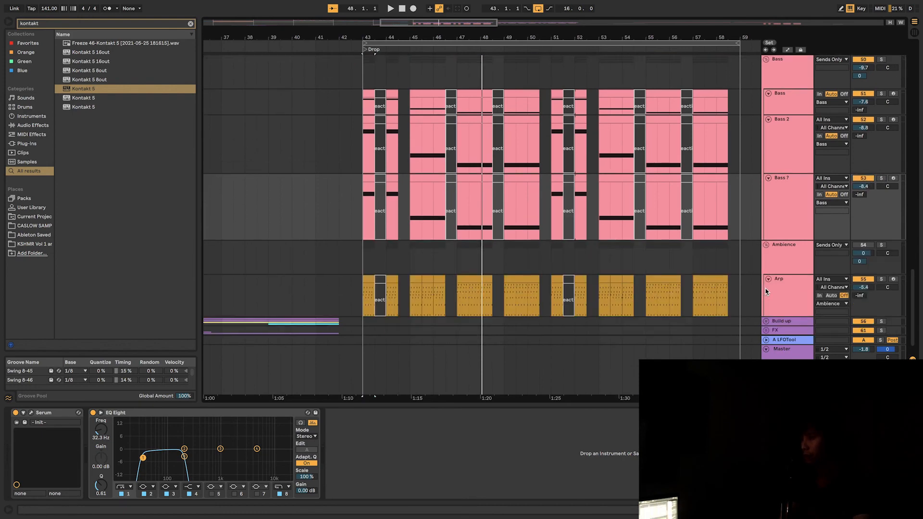
{"action": "left_click", "coordinate": [767, 246]}
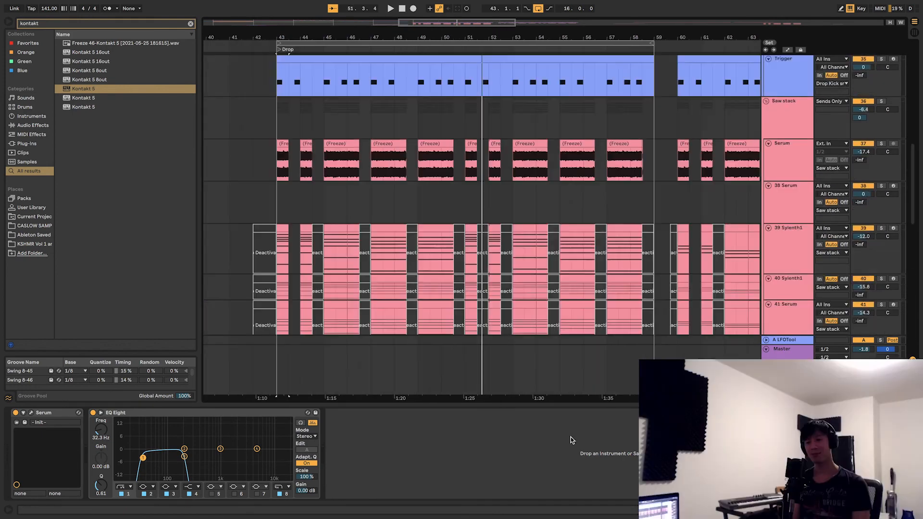